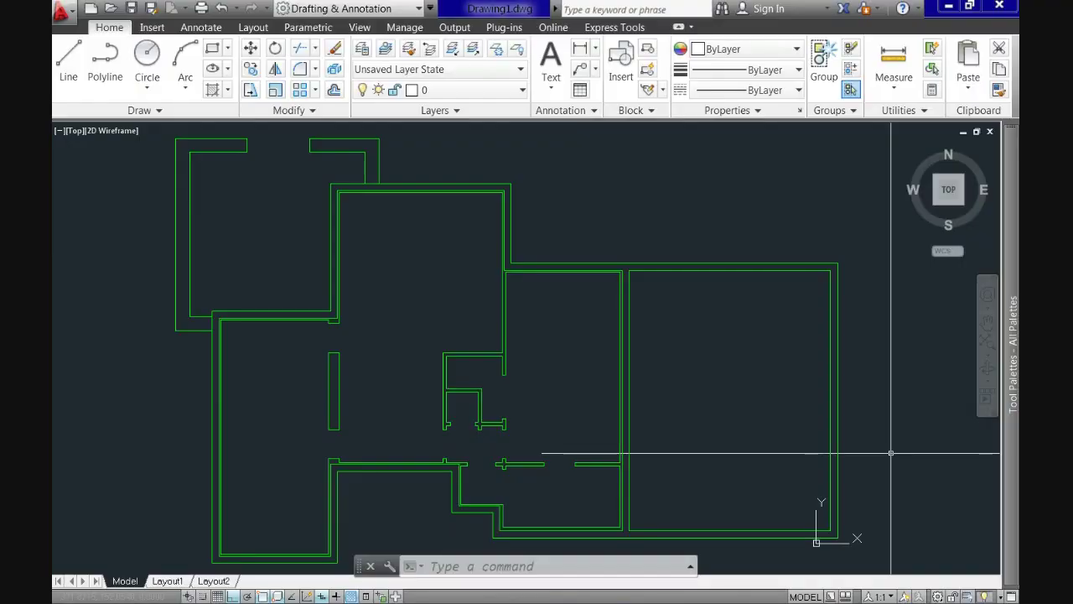
- Zoom out over the floor plan, then zoom and pan in on the row of windows above it
scroll(776, 369, "down", 3)
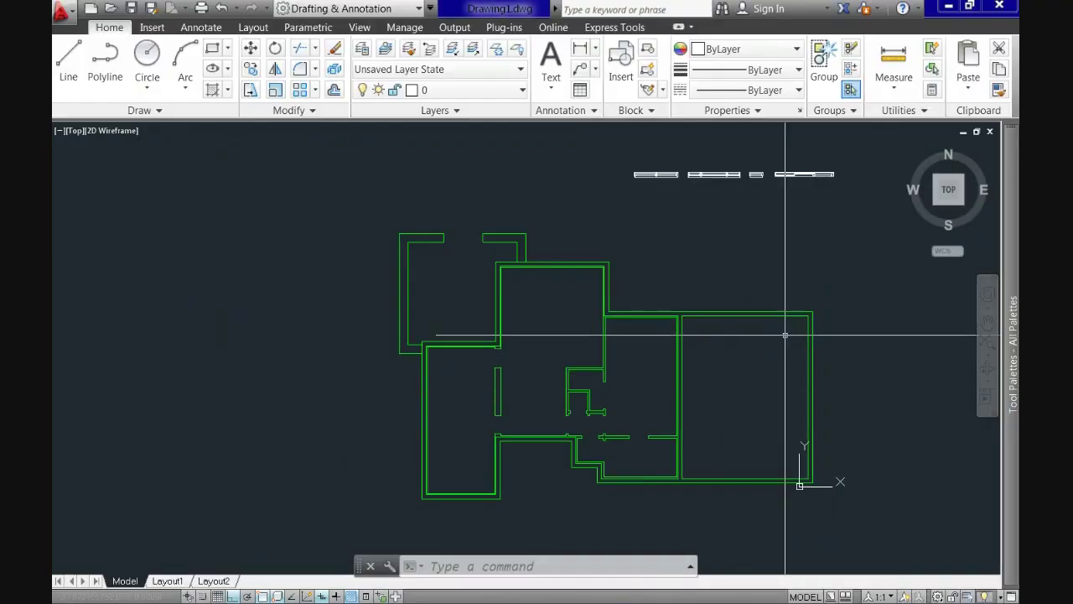
scroll(733, 192, "up", 6)
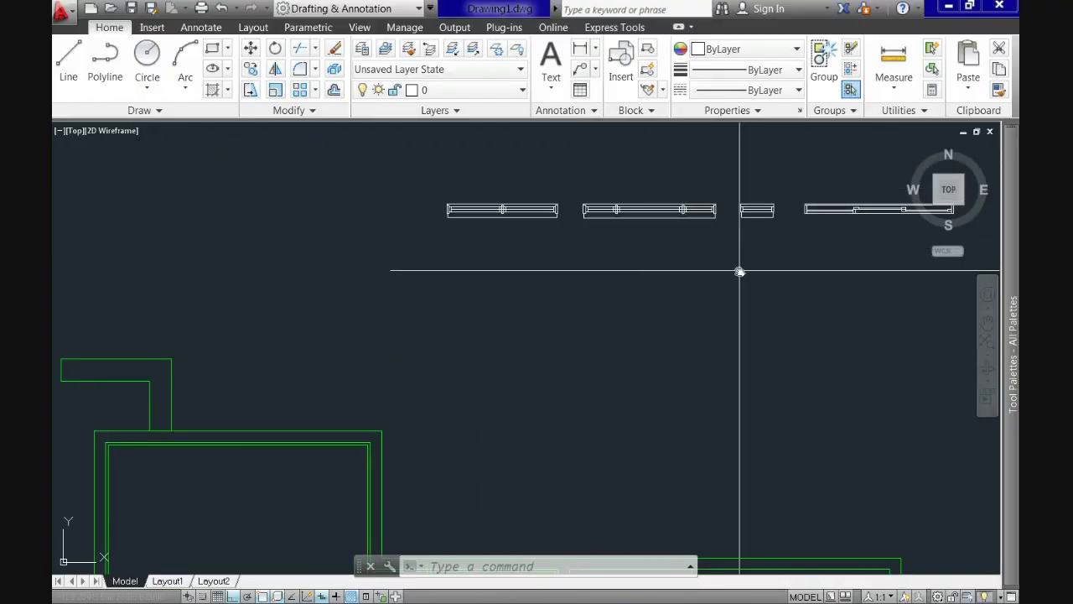
scroll(665, 245, "down", 5)
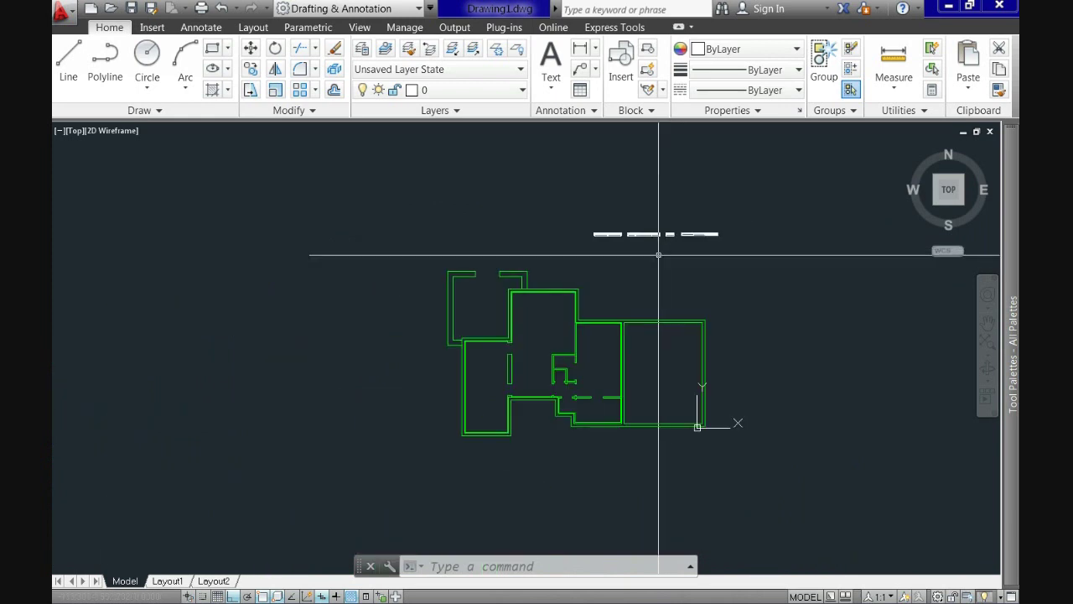
scroll(662, 250, "up", 2)
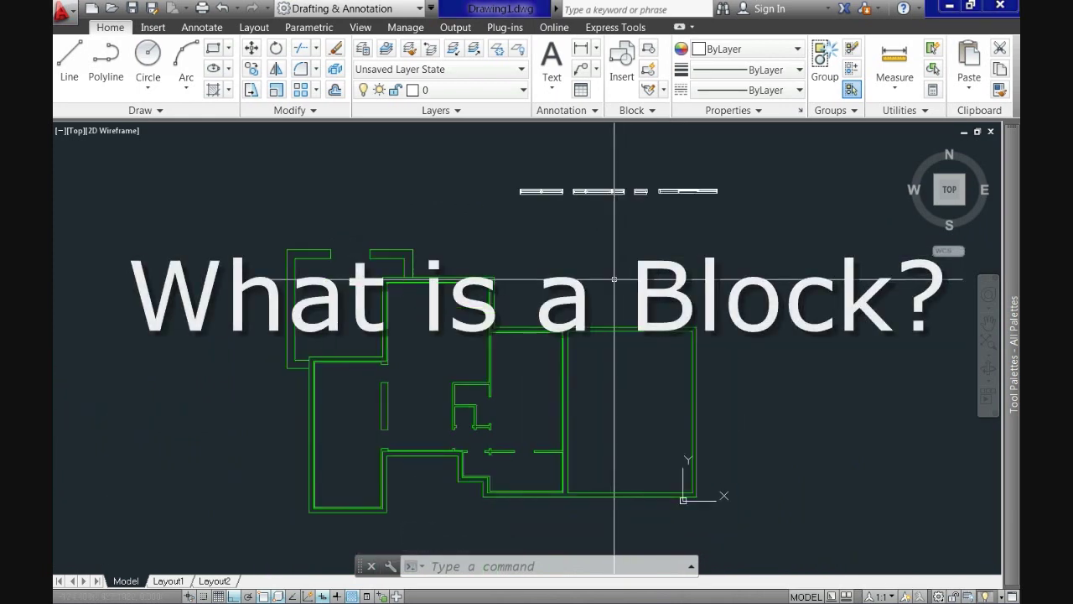
scroll(544, 193, "up", 6)
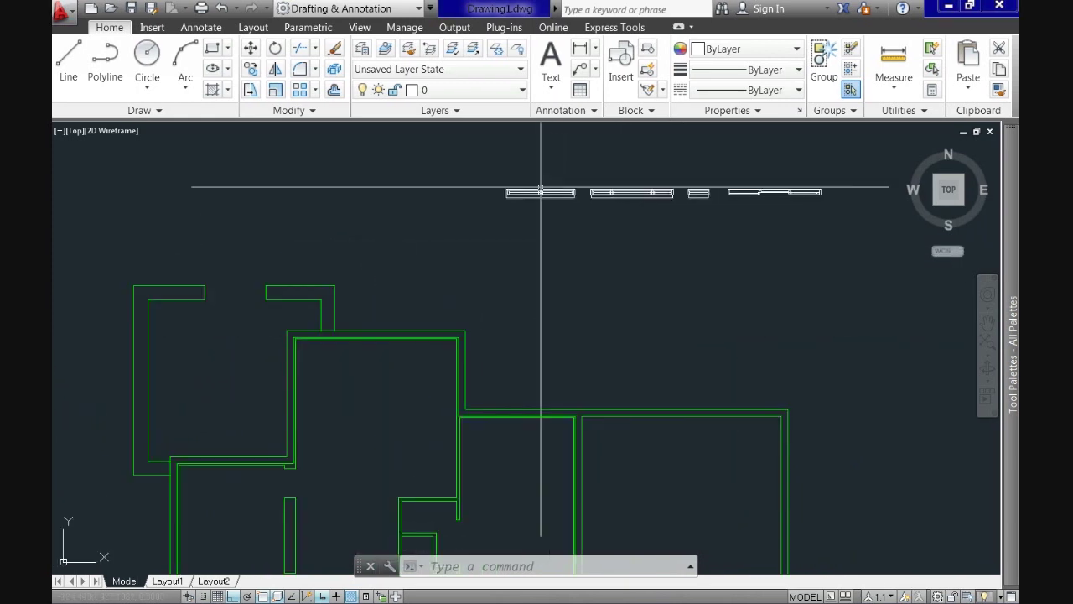
mouse_move(587, 227)
middle_mouse_down()
mouse_move(571, 281)
mouse_move(590, 299)
middle_mouse_up()
scroll(571, 282, "up", 2)
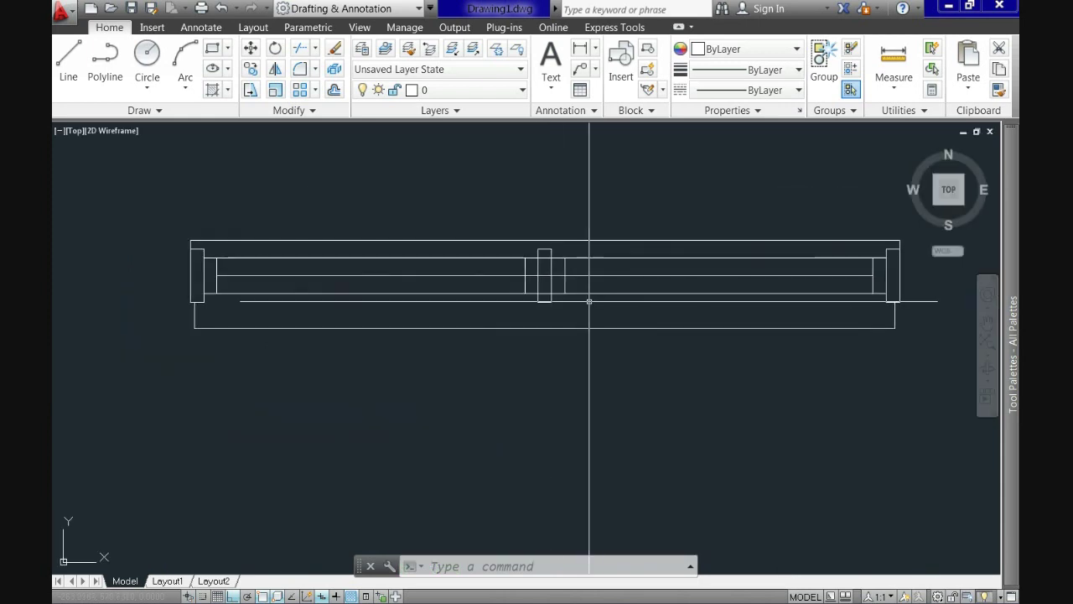
left_click(611, 236)
left_click(599, 247)
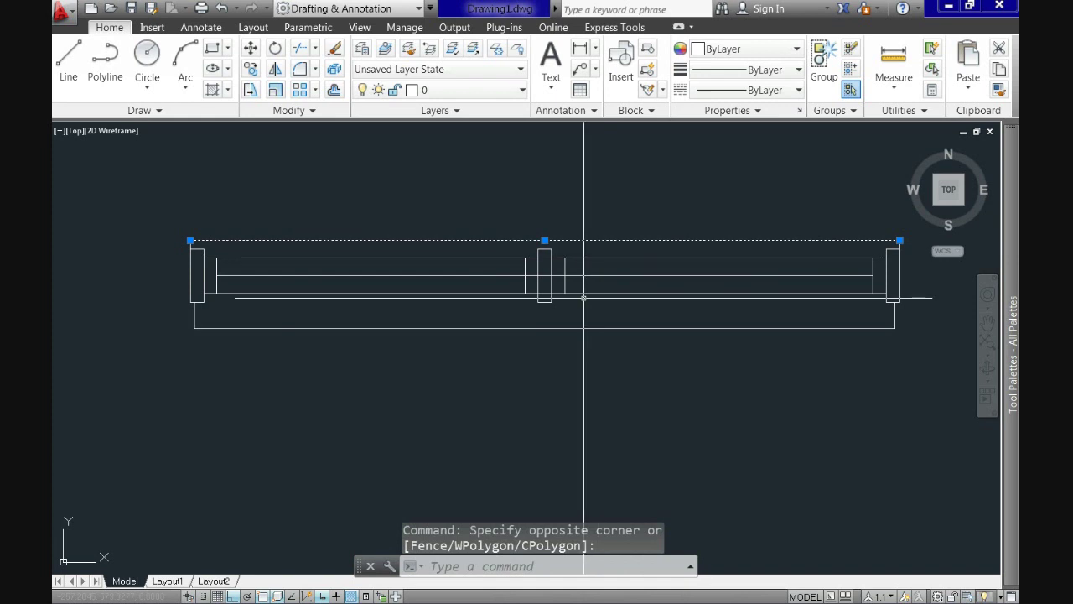
key("Escape")
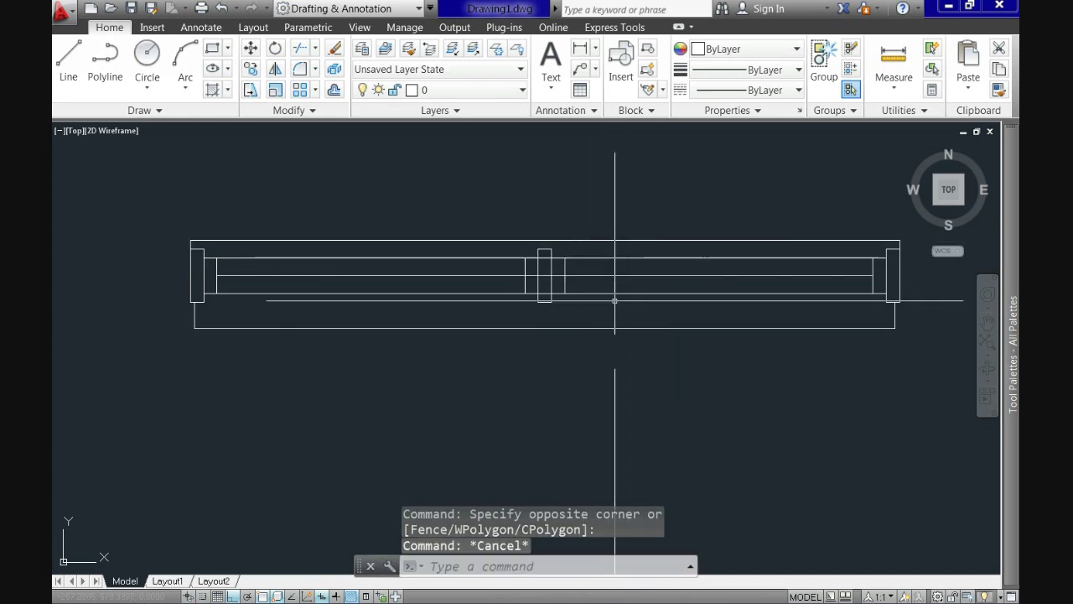
left_click(552, 285)
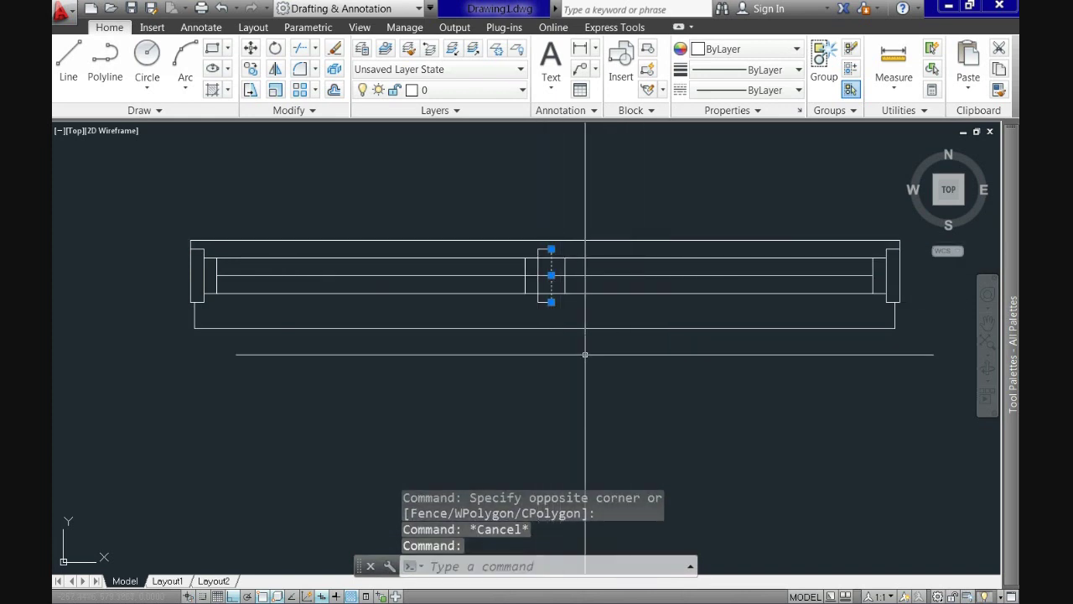
key("Escape")
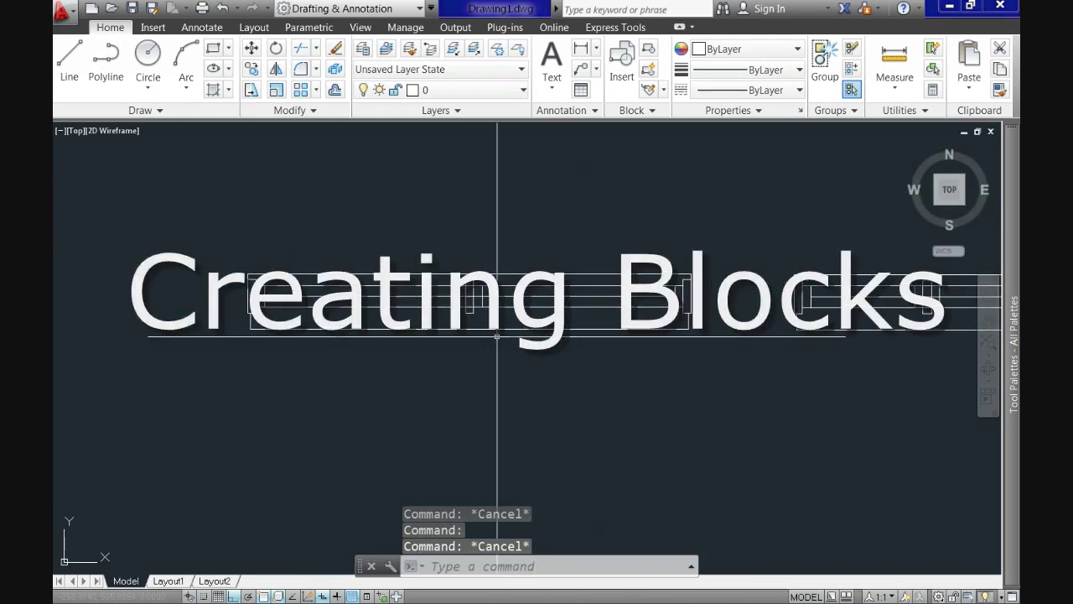
type("b")
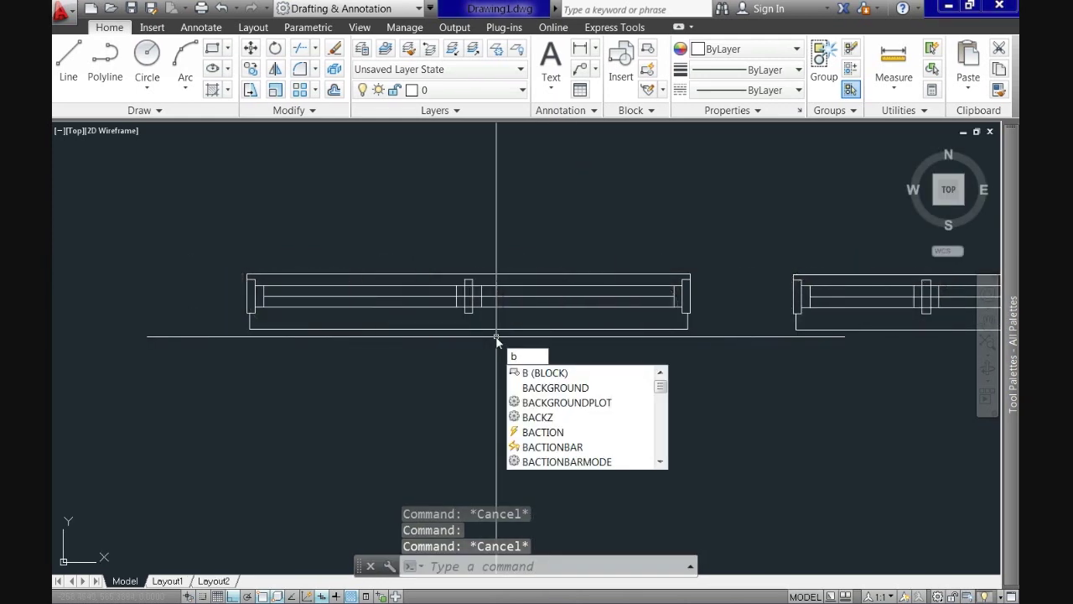
- Start a block named WINDOW 1 and window-select the 36 objects of the left window
key("Return")
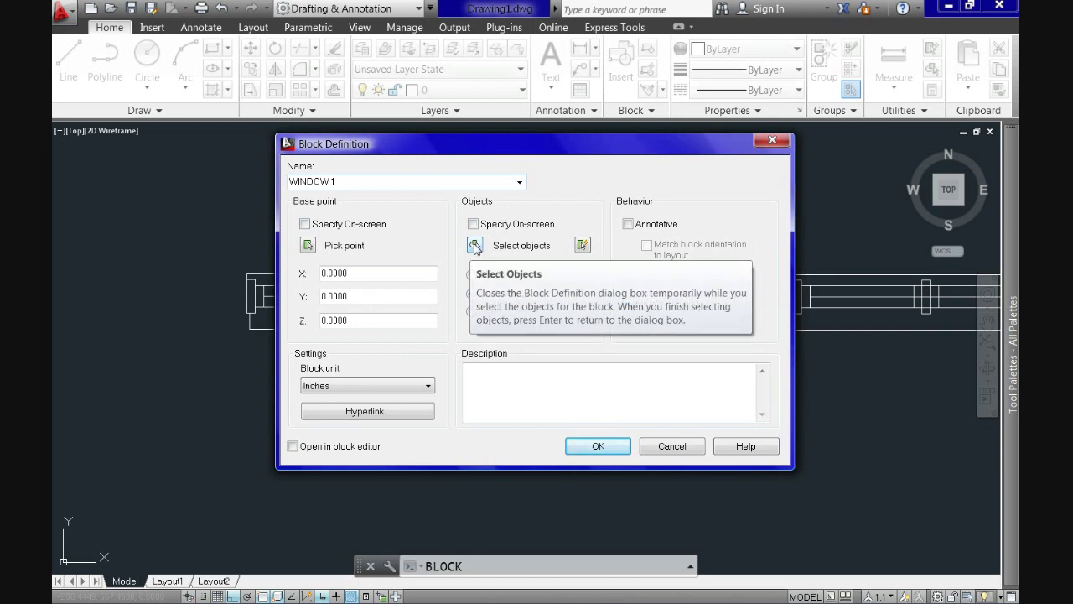
left_click(475, 246)
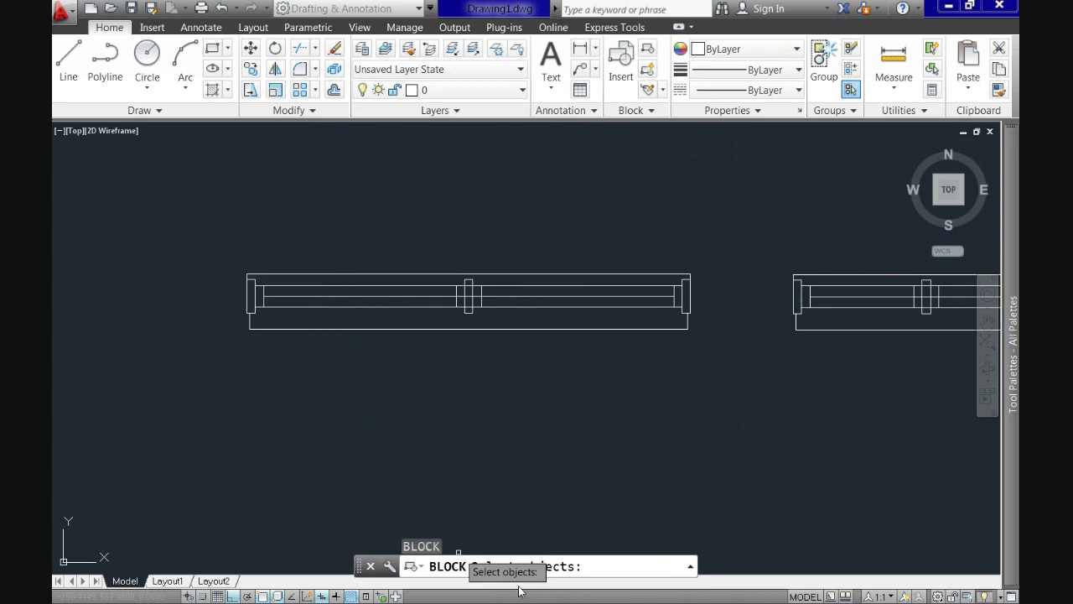
left_click(219, 244)
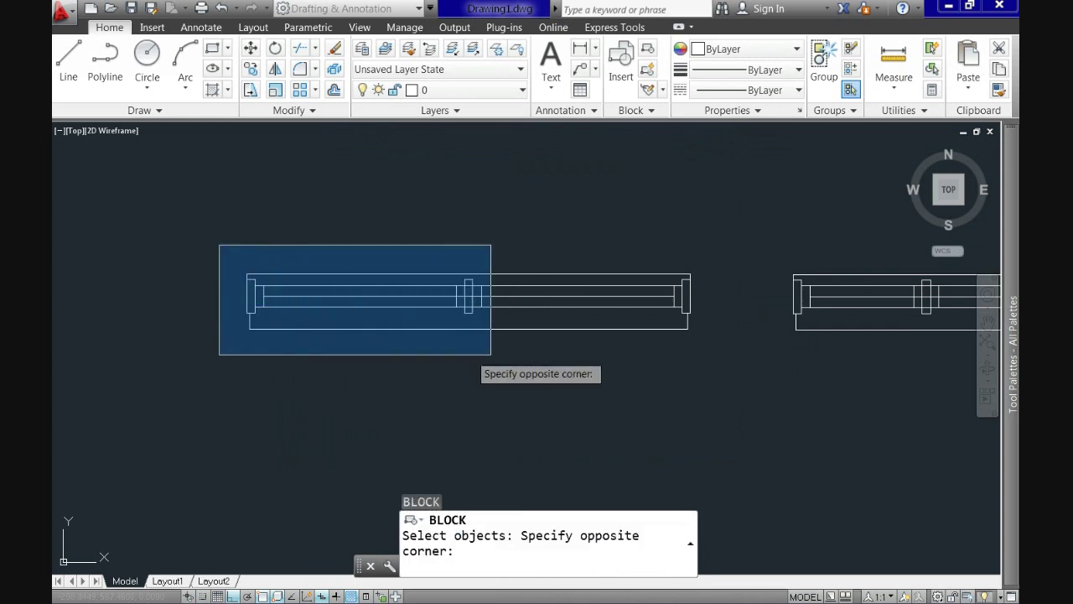
left_click(738, 355)
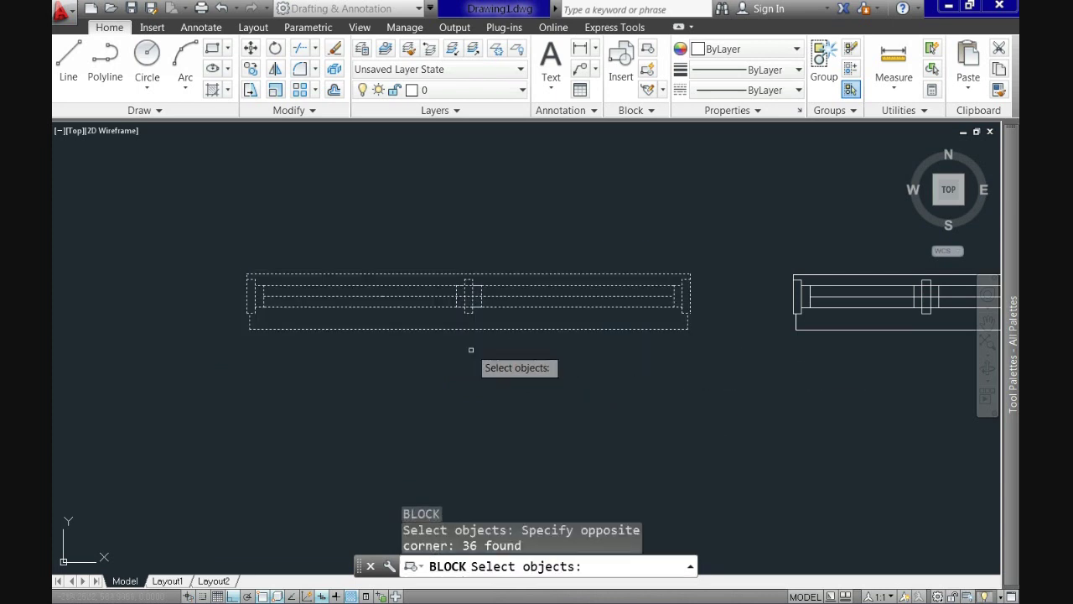
key("Return")
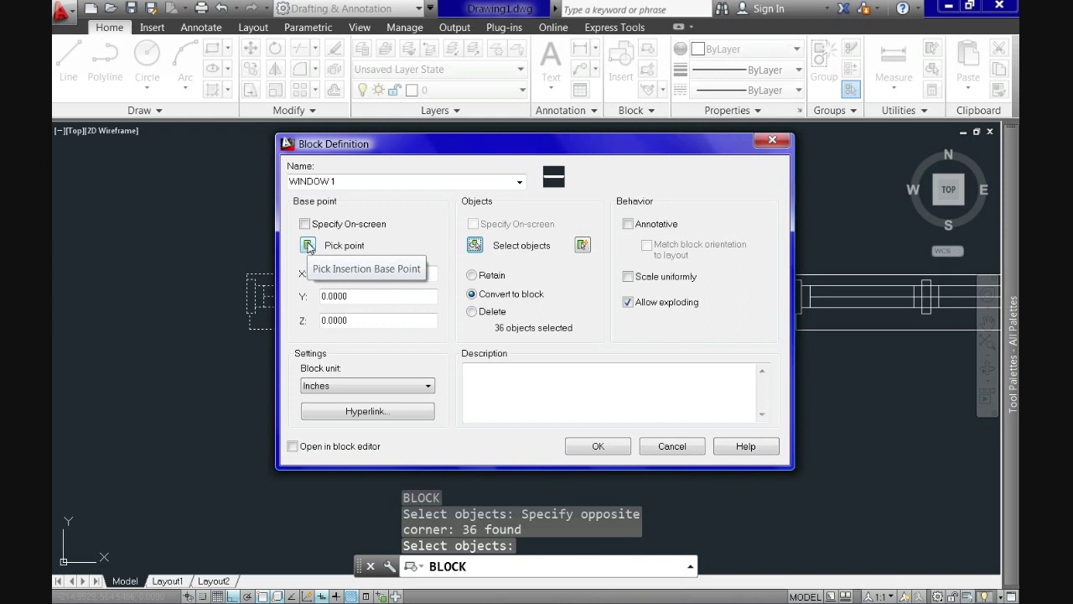
- Base WINDOW 1 at the window's upper-left corner (X −303.41, Y 578.75) and create the block
left_click(307, 245)
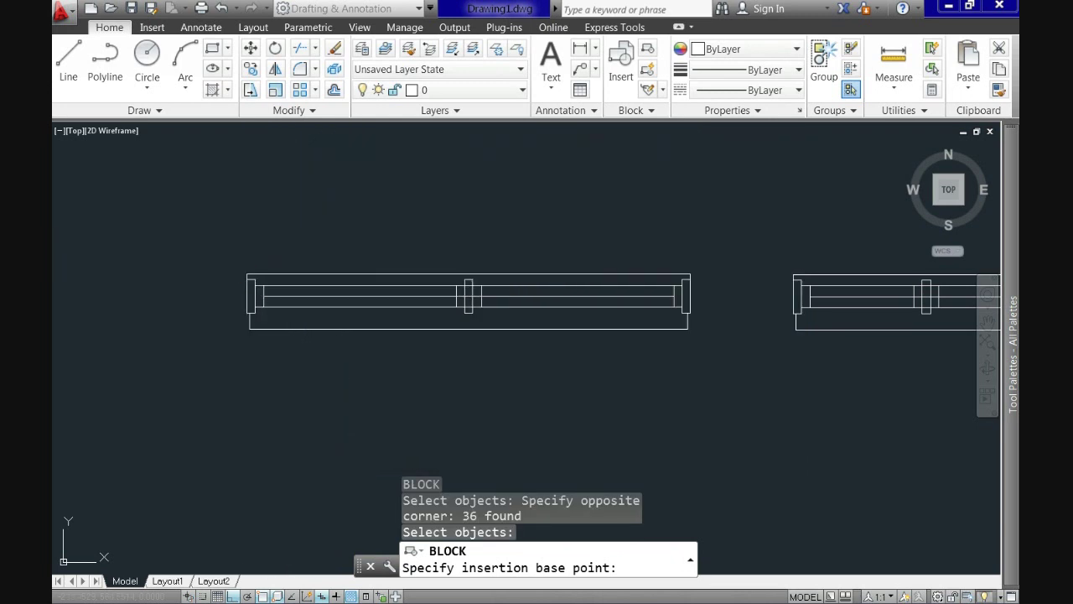
left_click(248, 274)
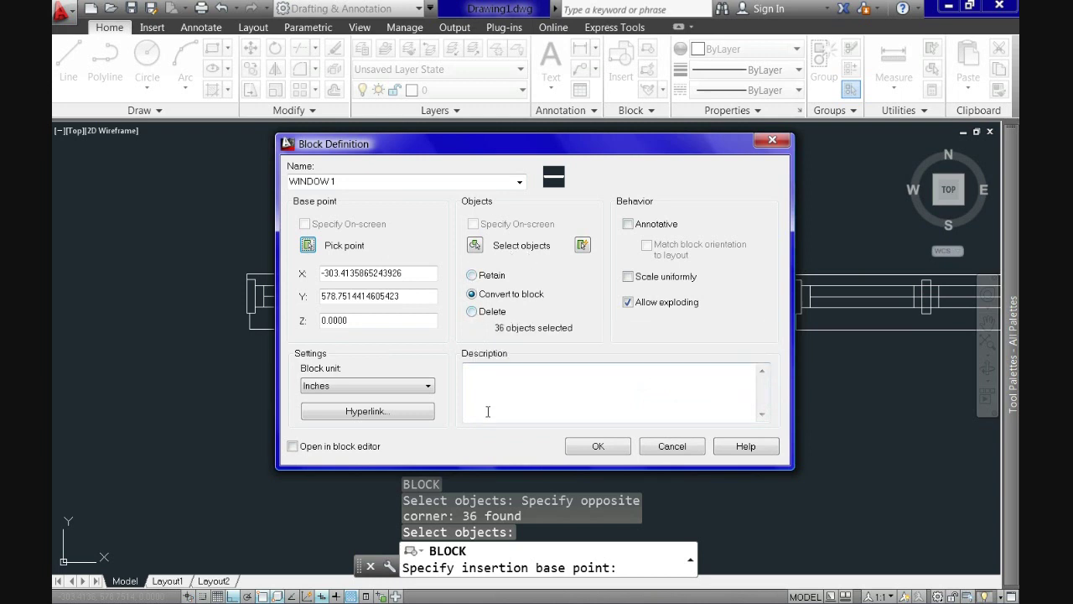
left_click(596, 447)
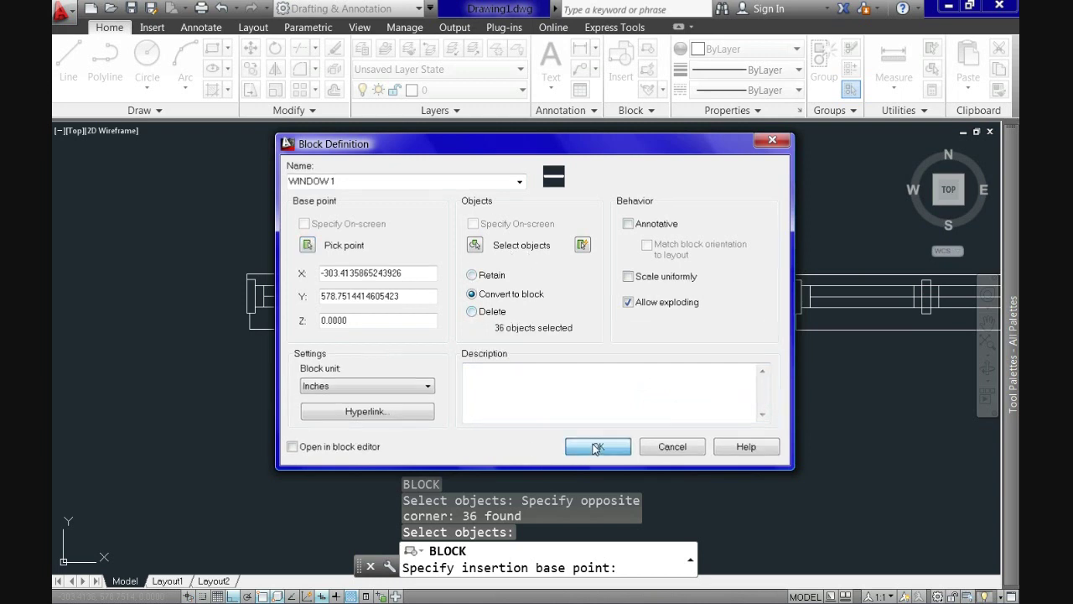
key("Escape")
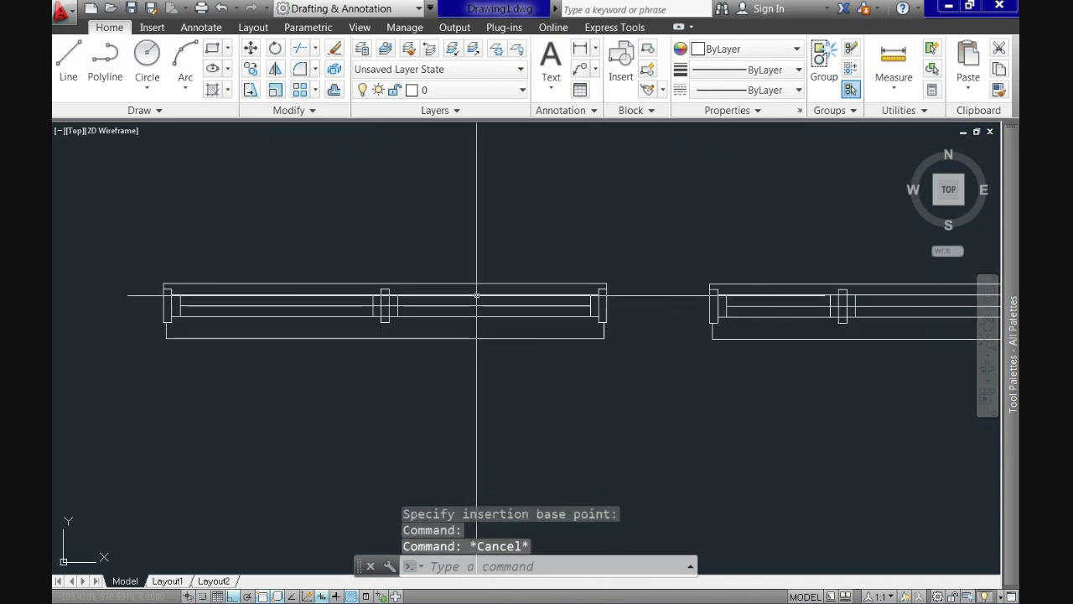
- Select WINDOW 1 to confirm it is a single object, then deselect it
left_click(474, 298)
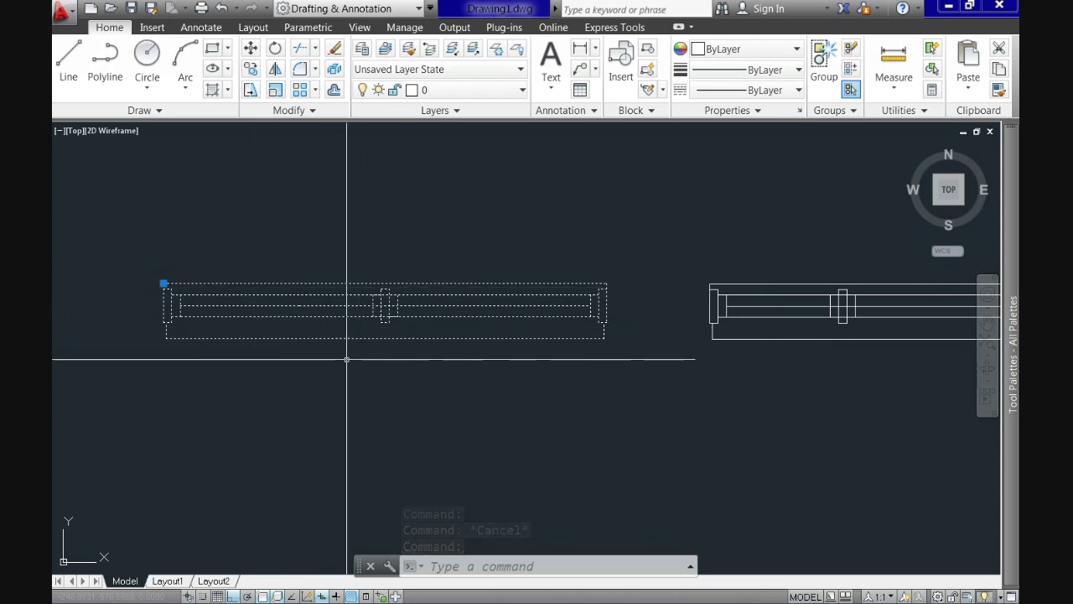
key("Escape")
scroll(424, 366, "down", 2)
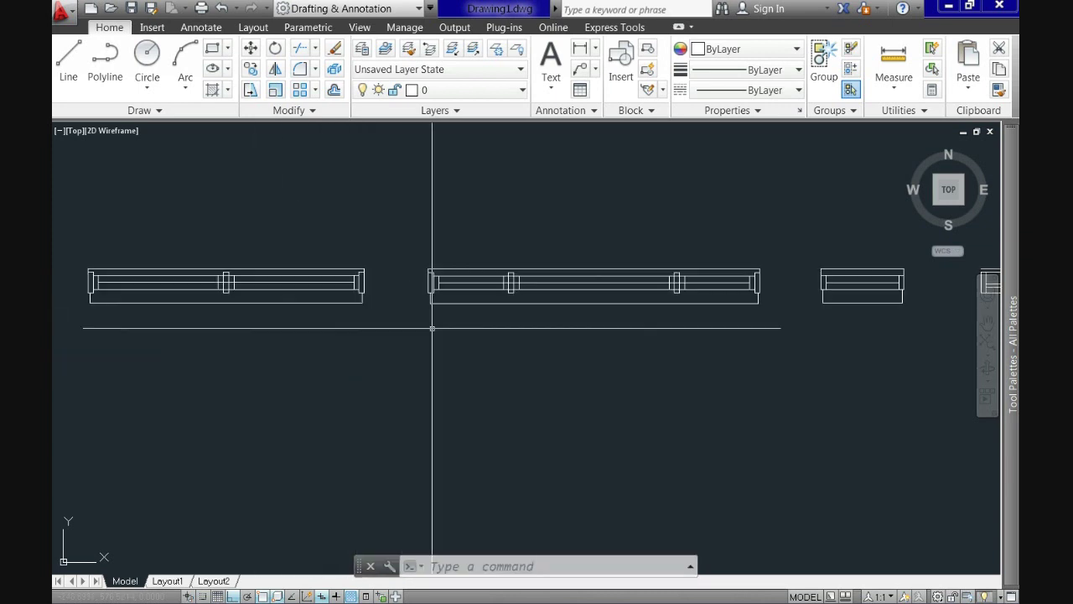
- Start a block named WINDOW 2 containing the middle window's 48 objects
type("B")
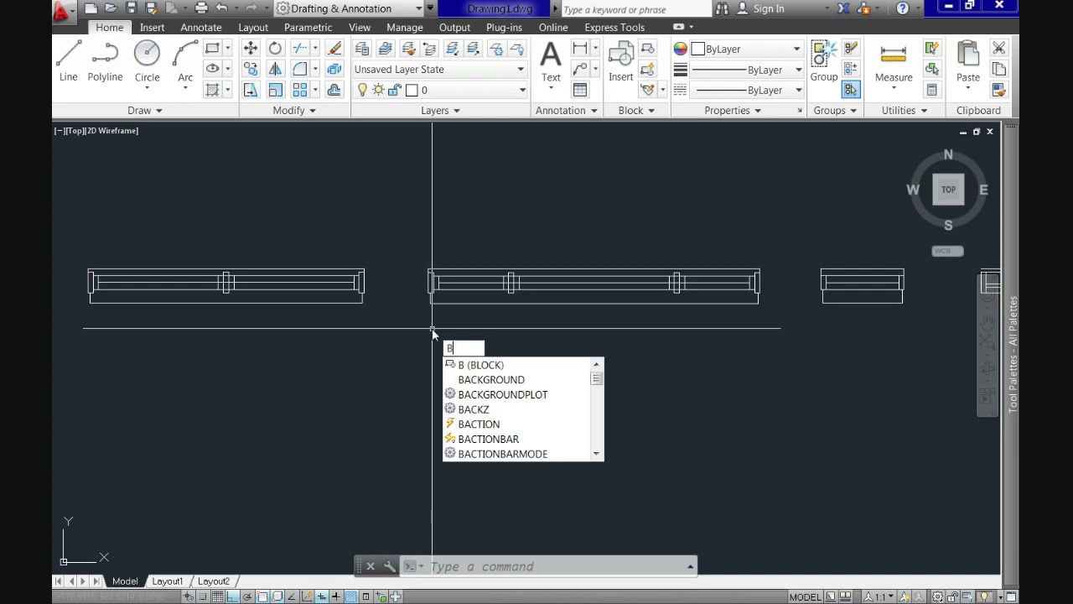
key("Return")
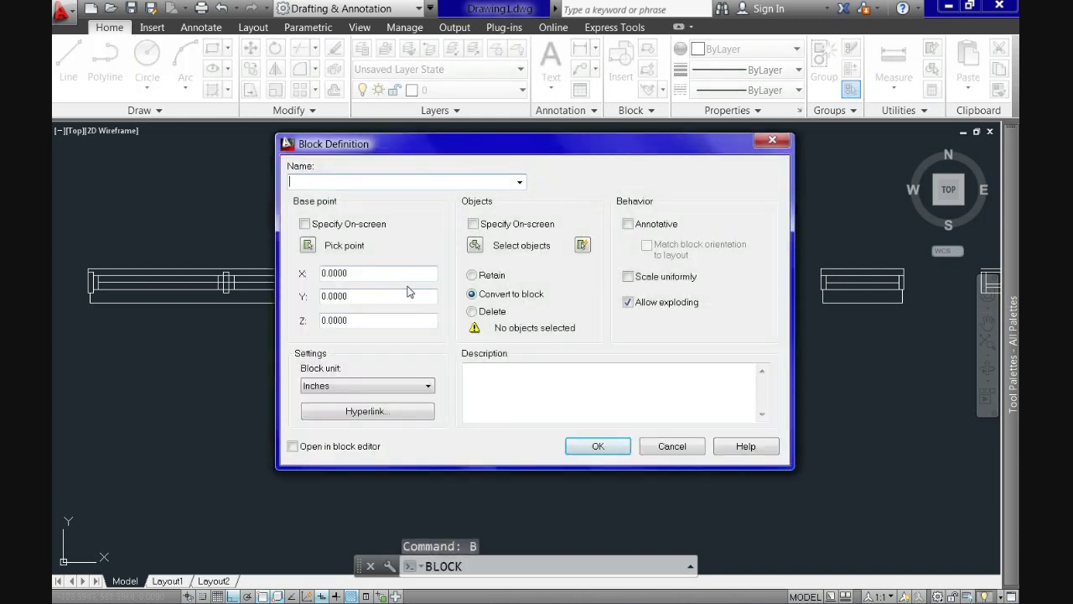
type("WINDOW 2")
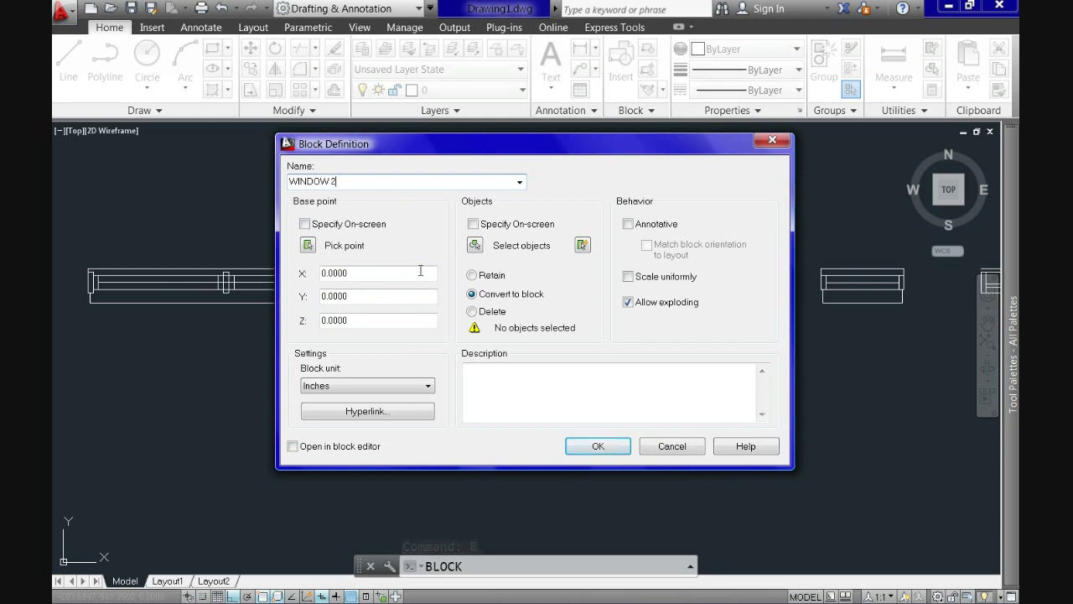
left_click(475, 245)
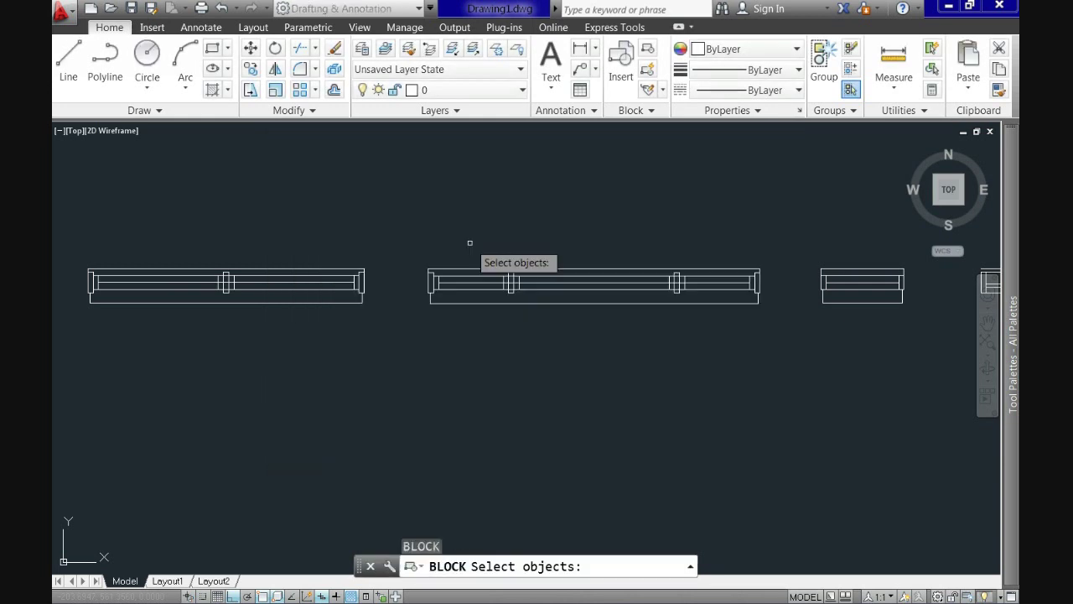
left_click(411, 241)
left_click(782, 324)
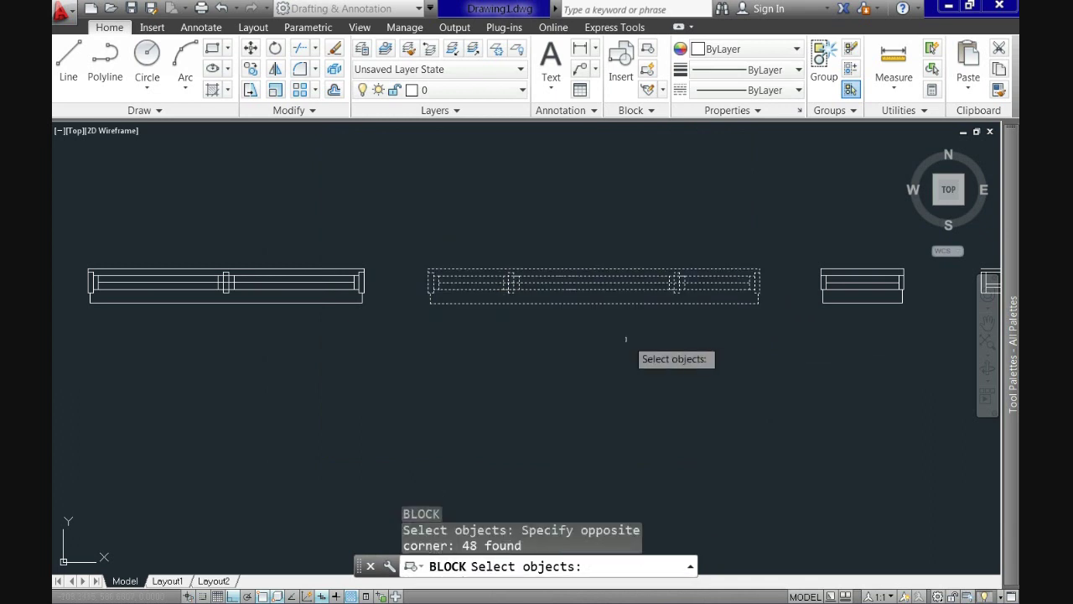
key("Return")
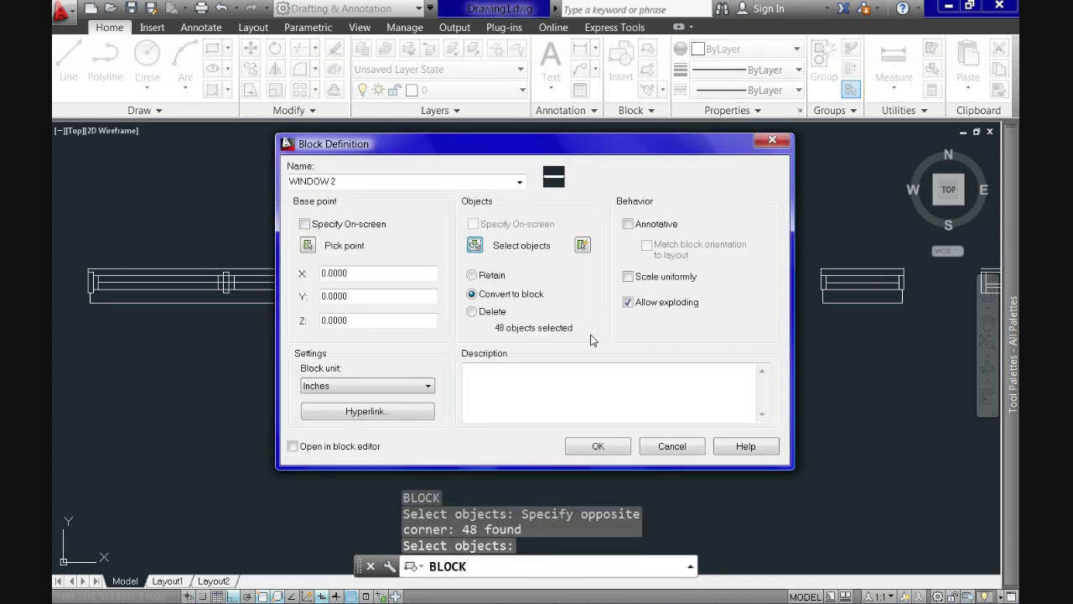
- Base WINDOW 2 at the middle window's upper-left corner (X −204.84, Y 578.65) and create it
left_click(308, 245)
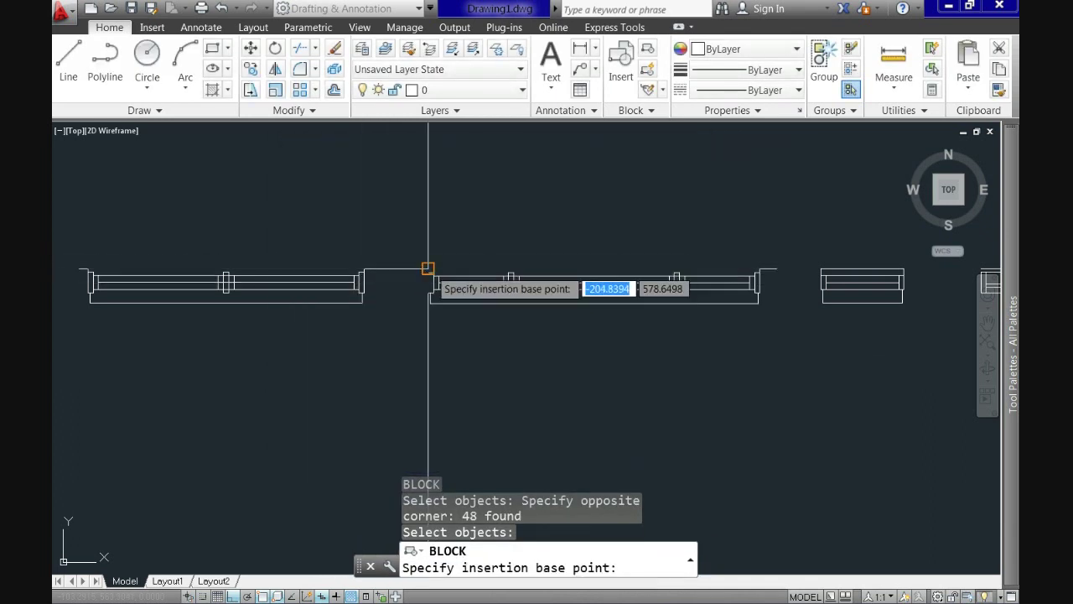
left_click(427, 268)
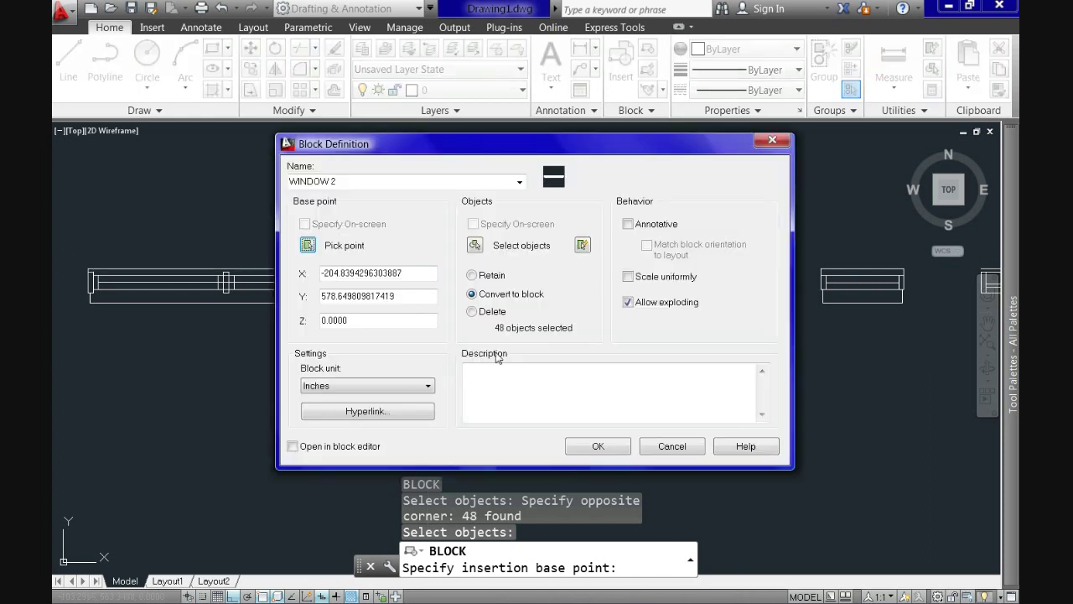
left_click(597, 445)
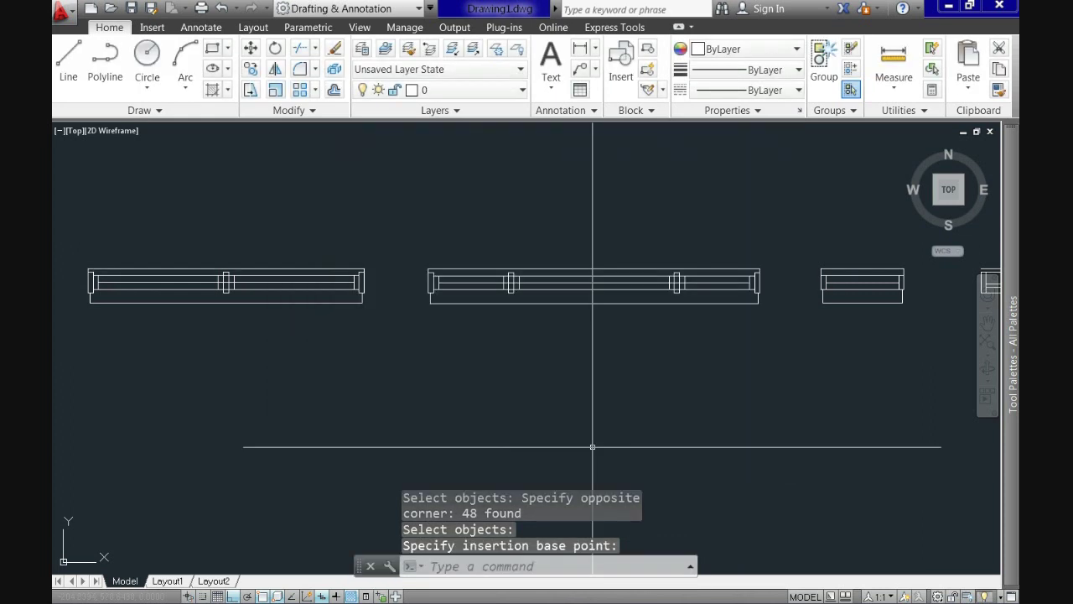
middle_click_drag(696, 352, 654, 355)
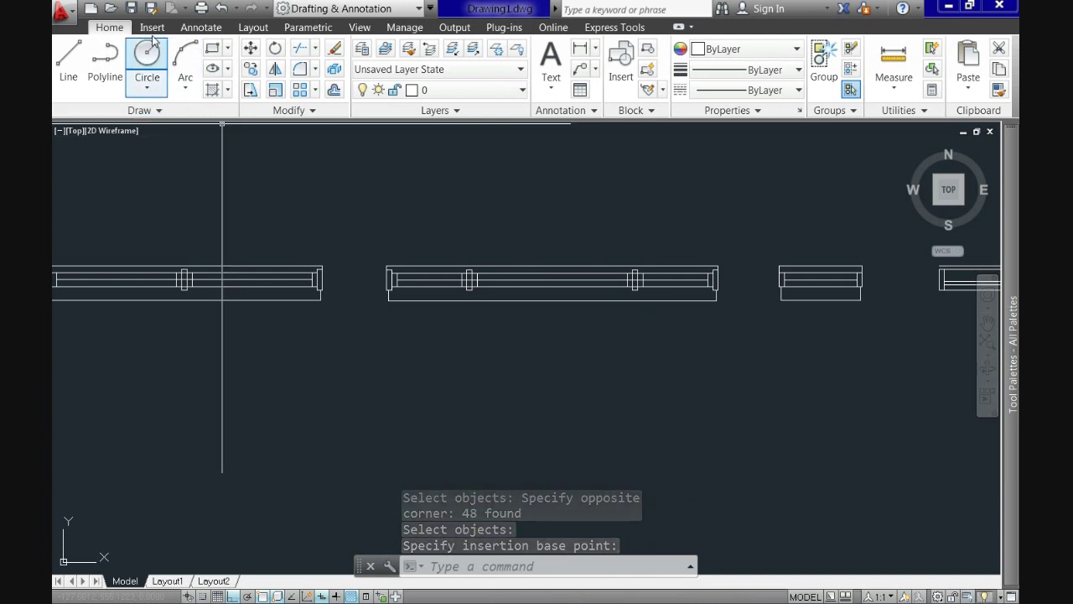
- From the Insert tab, define block WINDOW 3 from the small window drawing's 15 objects
left_click(159, 29)
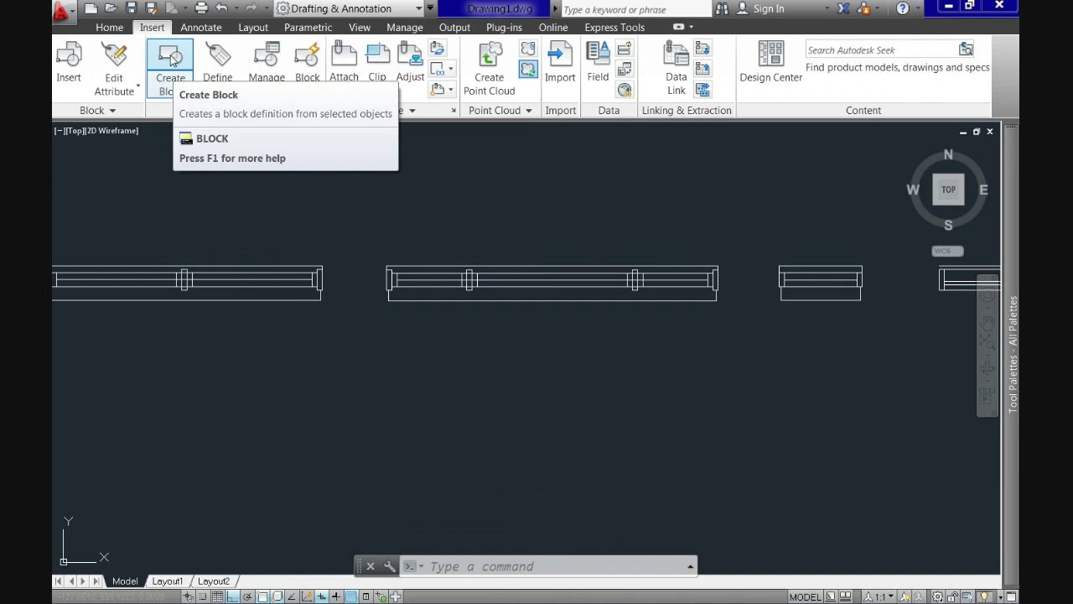
left_click(172, 60)
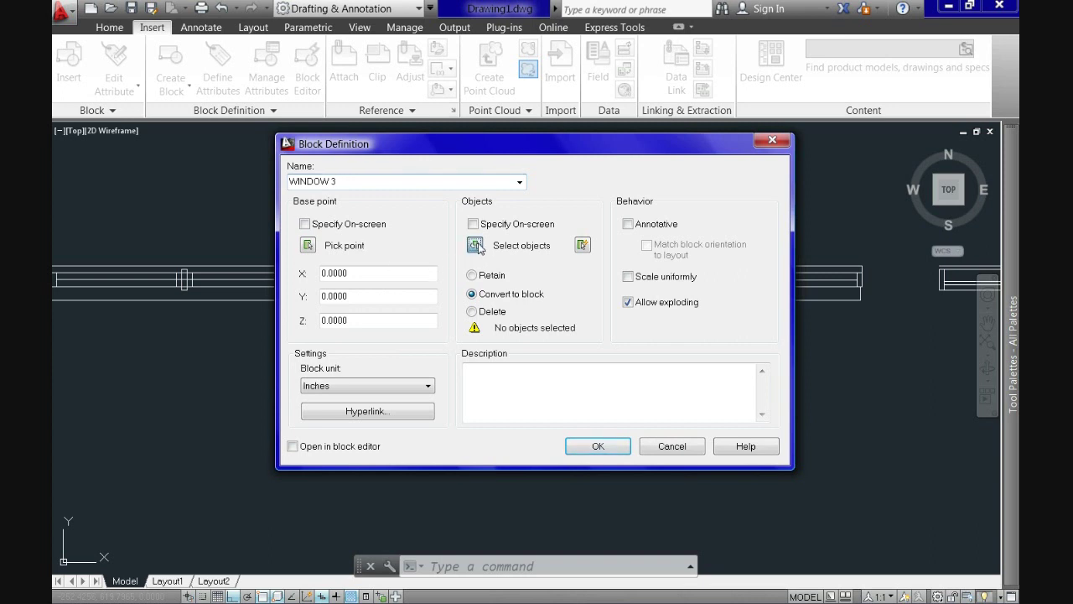
left_click(475, 245)
left_click(762, 254)
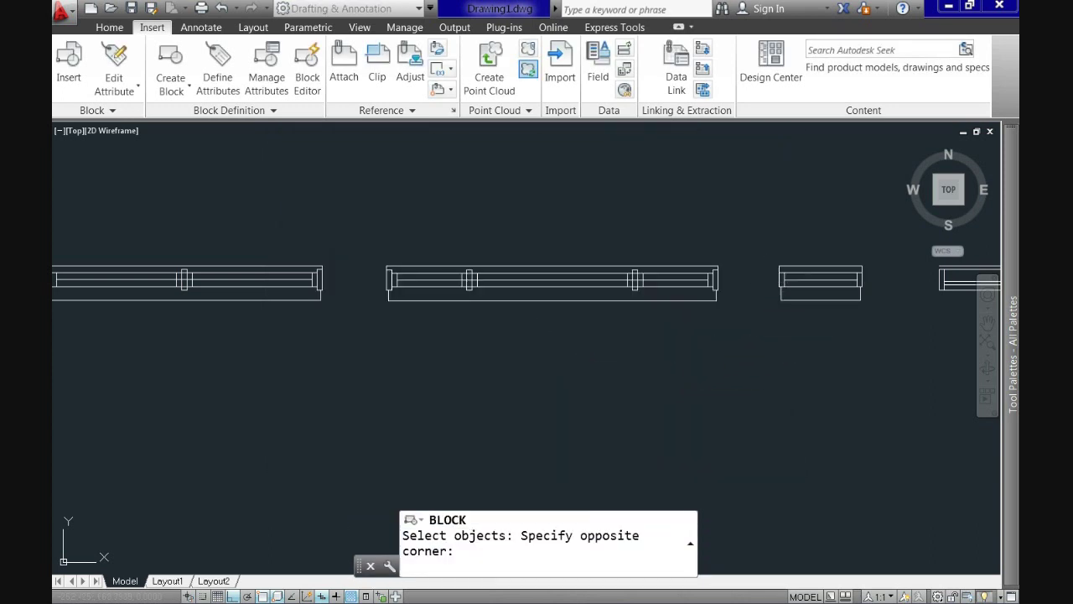
left_click(885, 313)
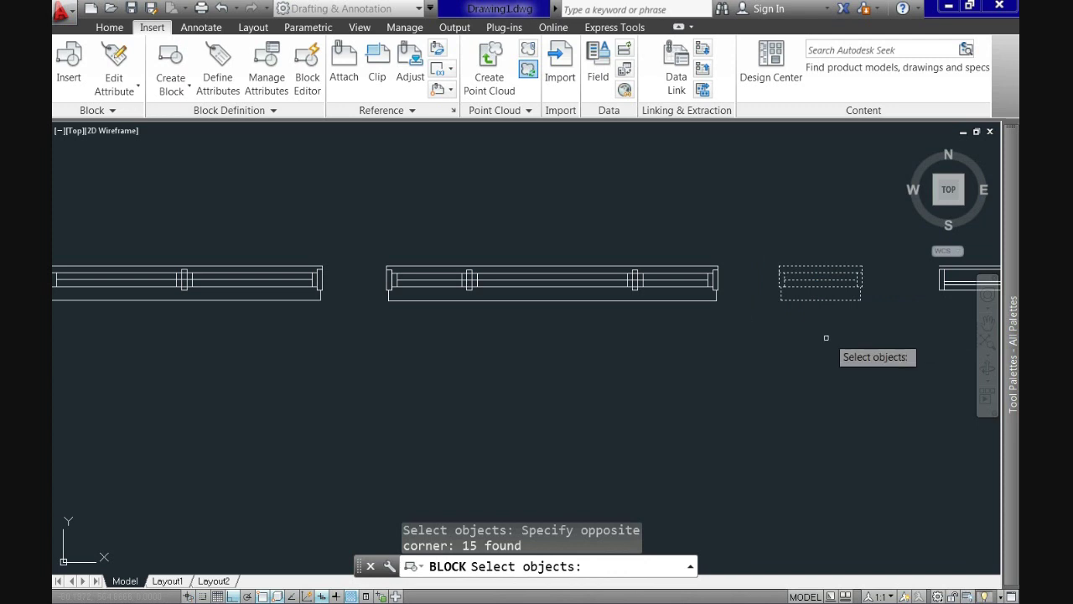
key("Return")
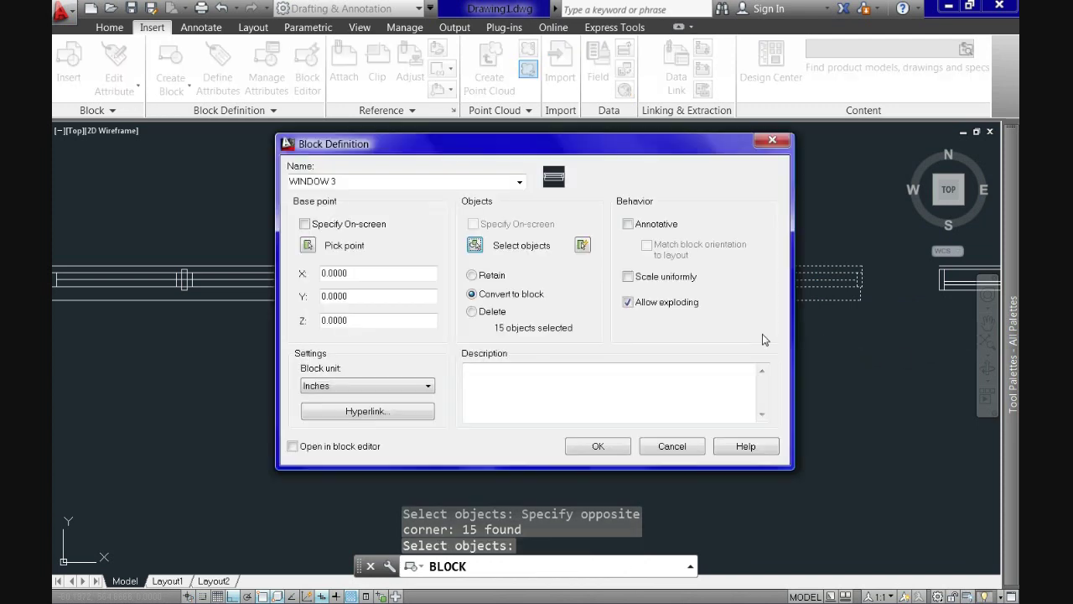
- Set the WINDOW 3 base point at its top-left corner and create the block
left_click(324, 246)
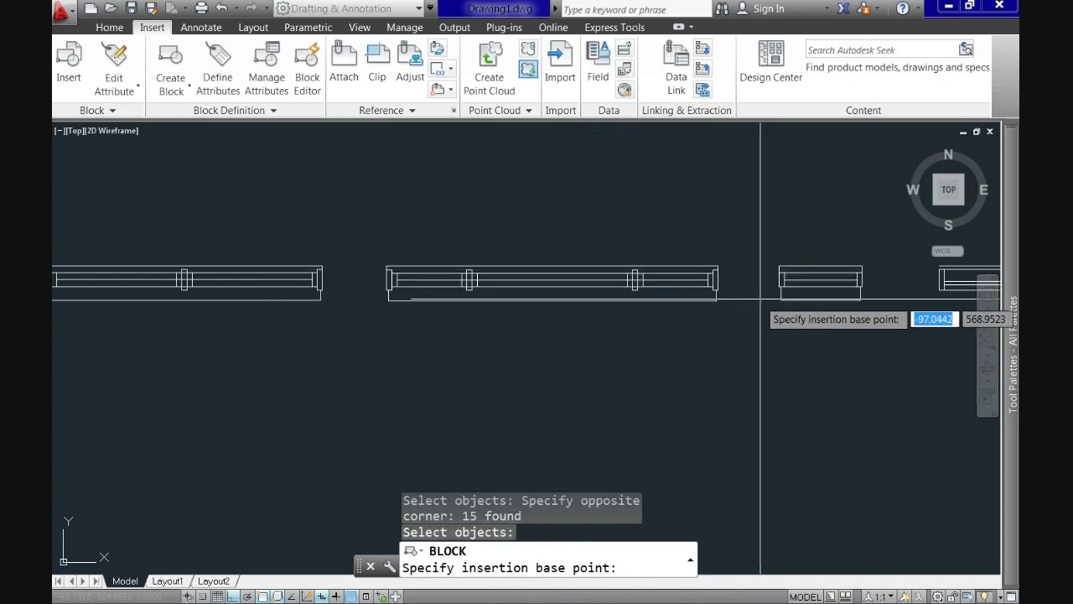
scroll(761, 298, "up", 5)
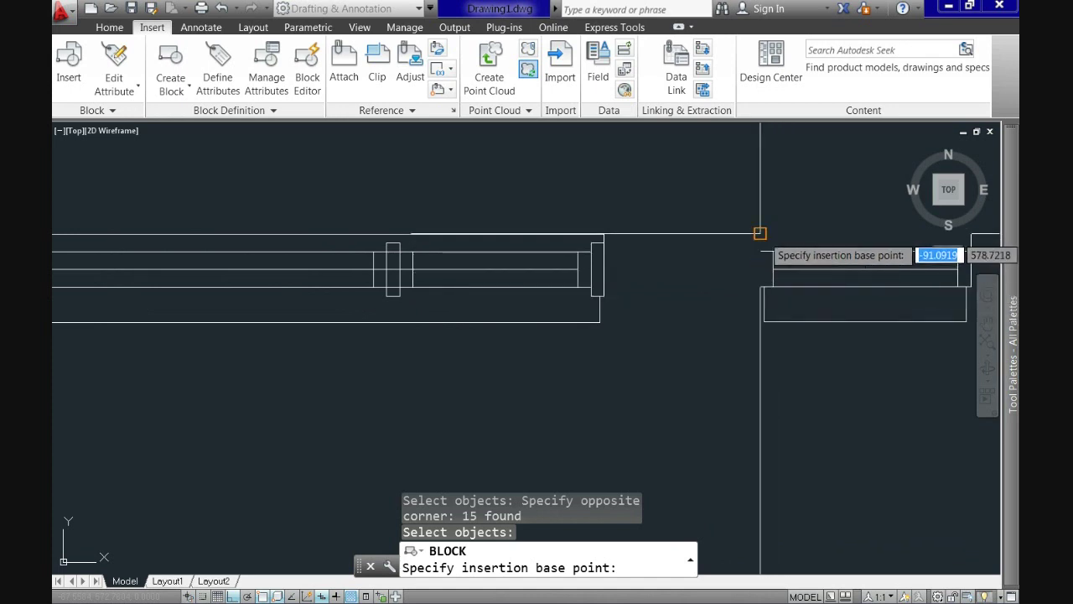
left_click(759, 233)
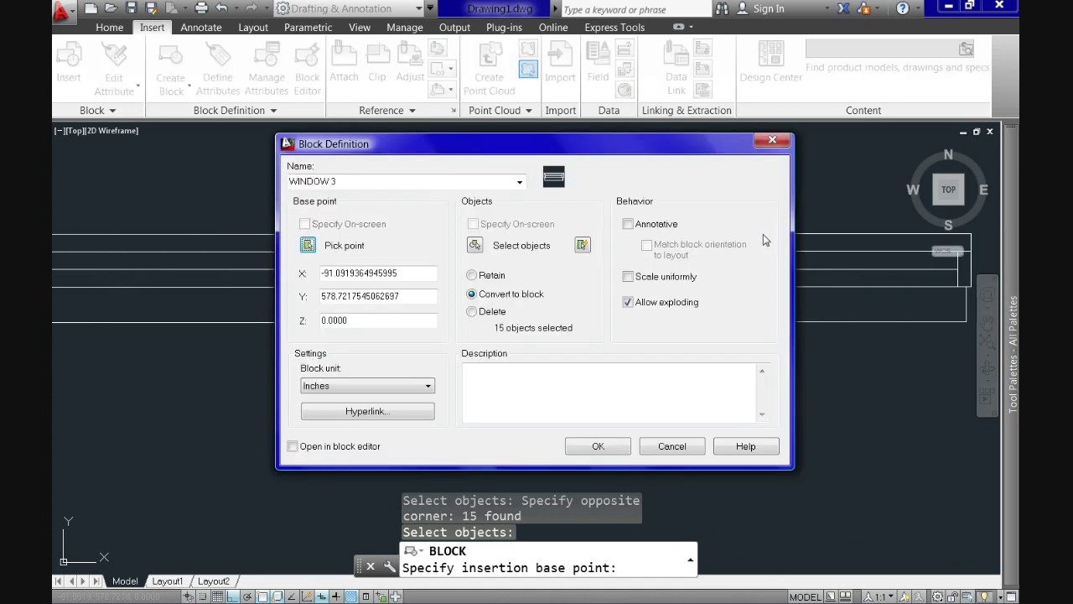
left_click(588, 447)
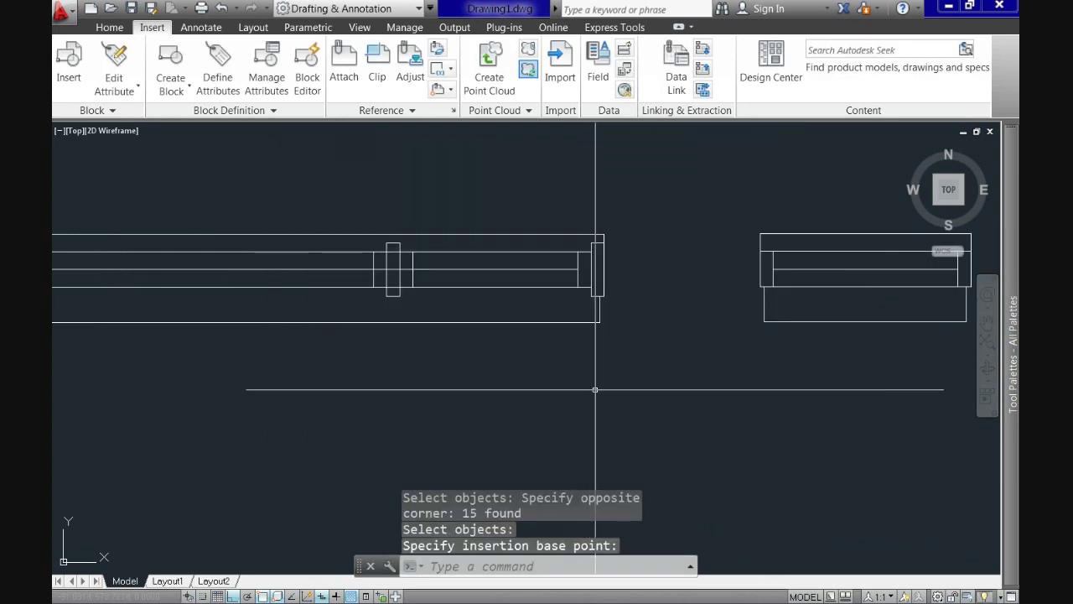
- Move the view to the sliding door drawing and start a block definition named SLIDING DOOR
scroll(597, 388, "down", 2)
scroll(597, 388, "down", 2)
middle_click_drag(597, 388, 402, 240)
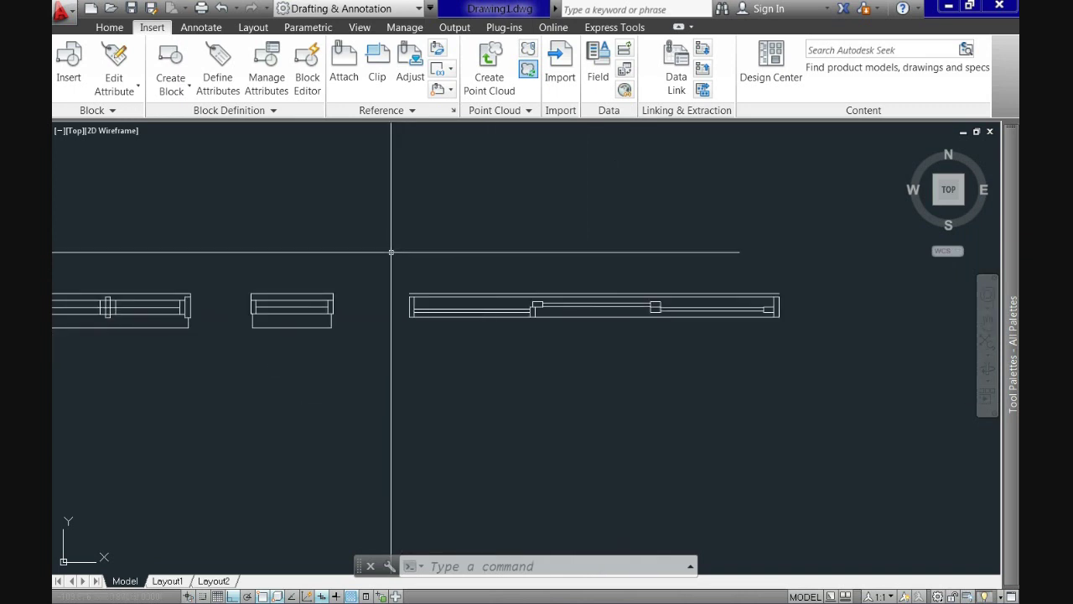
key("Return")
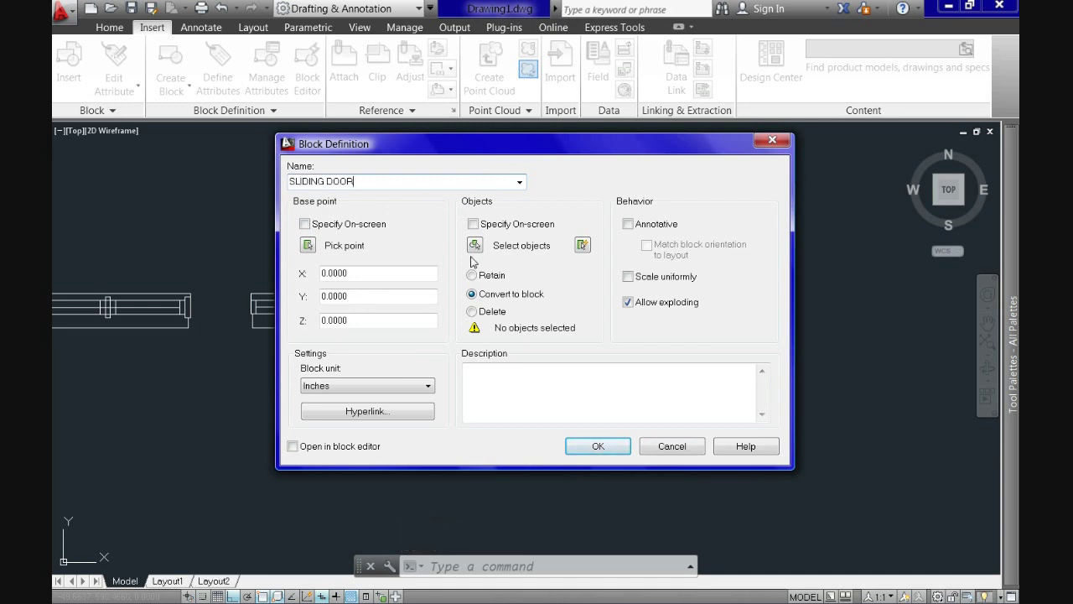
- Window-select the sliding door's 41 objects for the SLIDING DOOR block
left_click(477, 246)
left_click(395, 277)
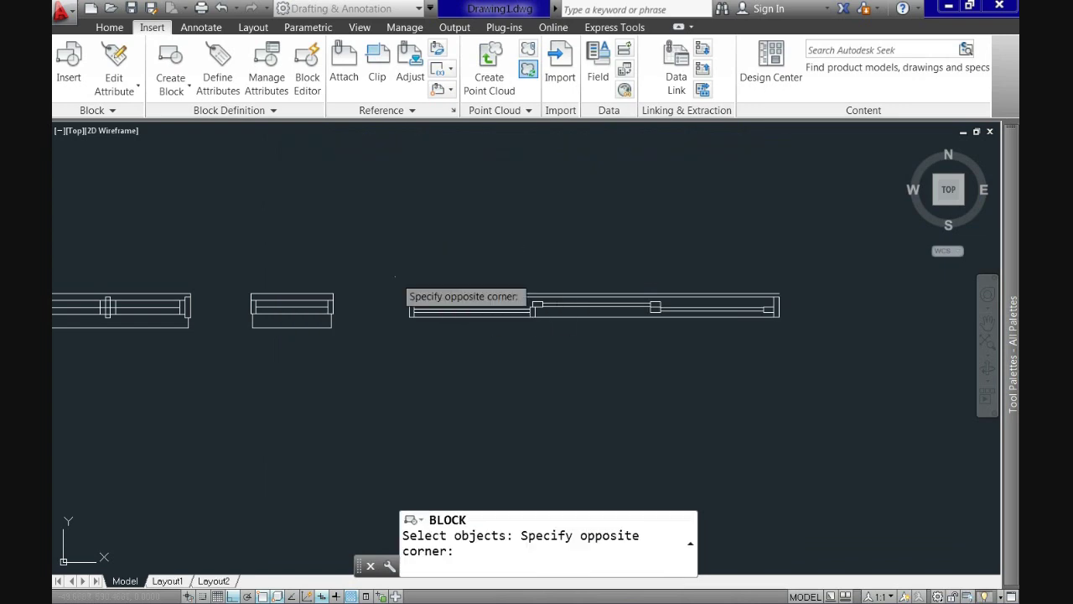
left_click(810, 339)
key("Return")
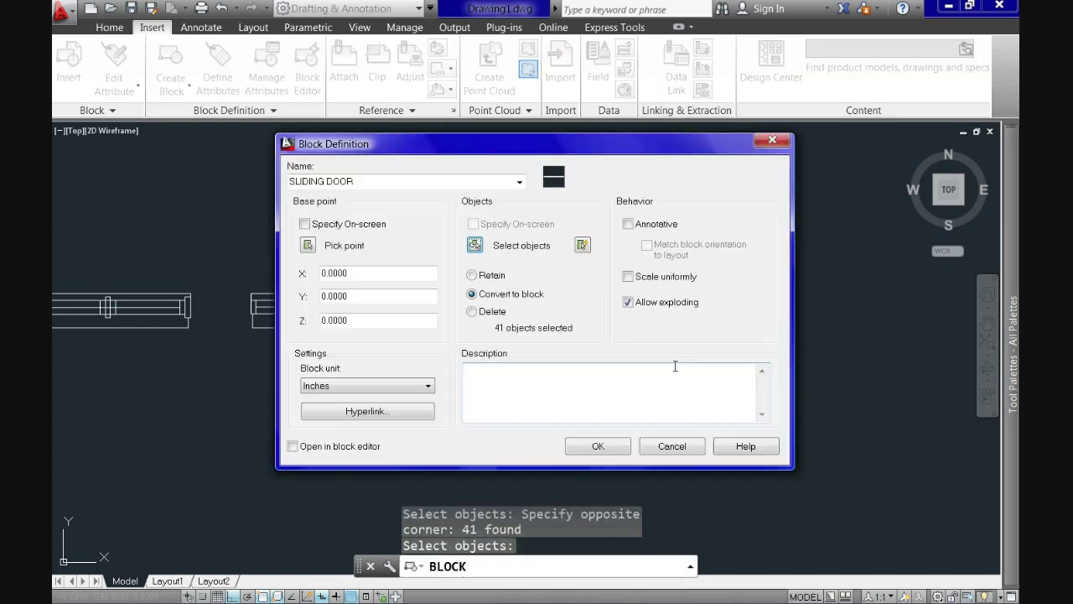
- Base SLIDING DOOR at its top-left corner (X −44.80, Y 578.74) and create the block
left_click(309, 246)
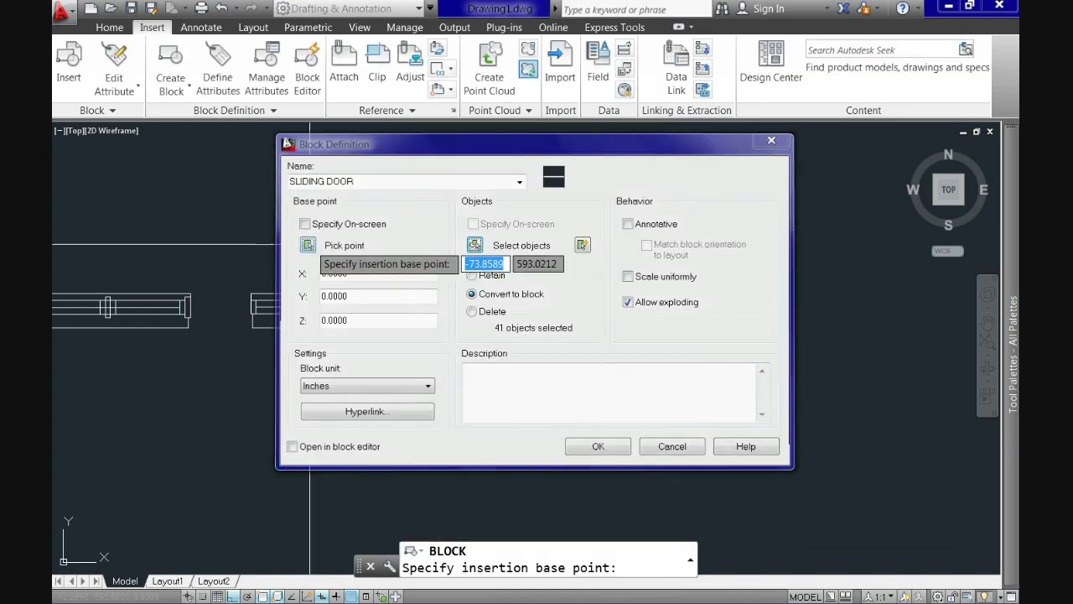
scroll(411, 305, "up", 3)
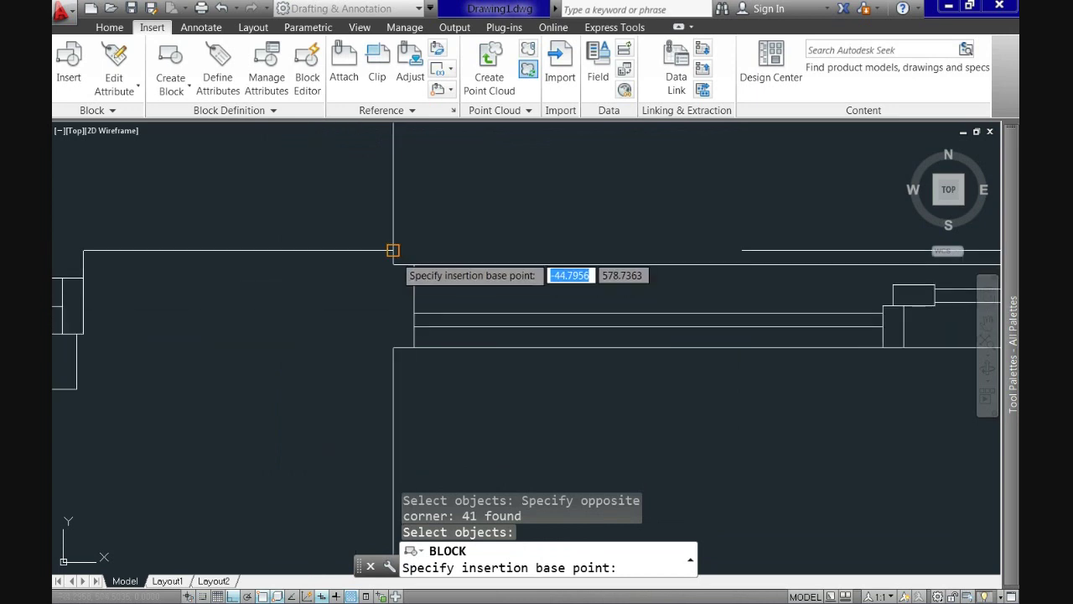
left_click(393, 265)
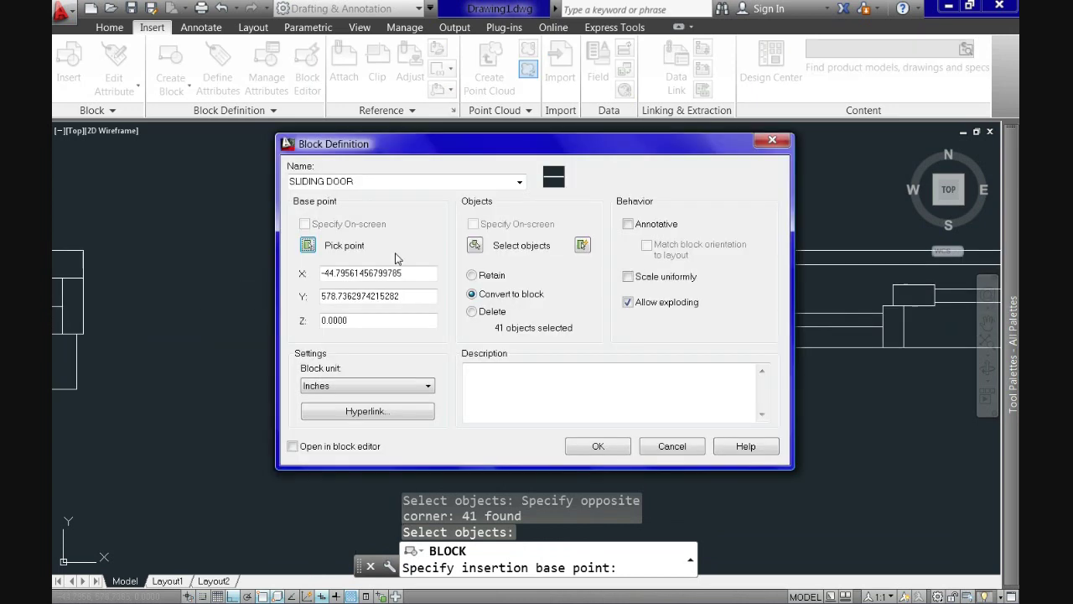
left_click(576, 442)
scroll(561, 352, "down", 3)
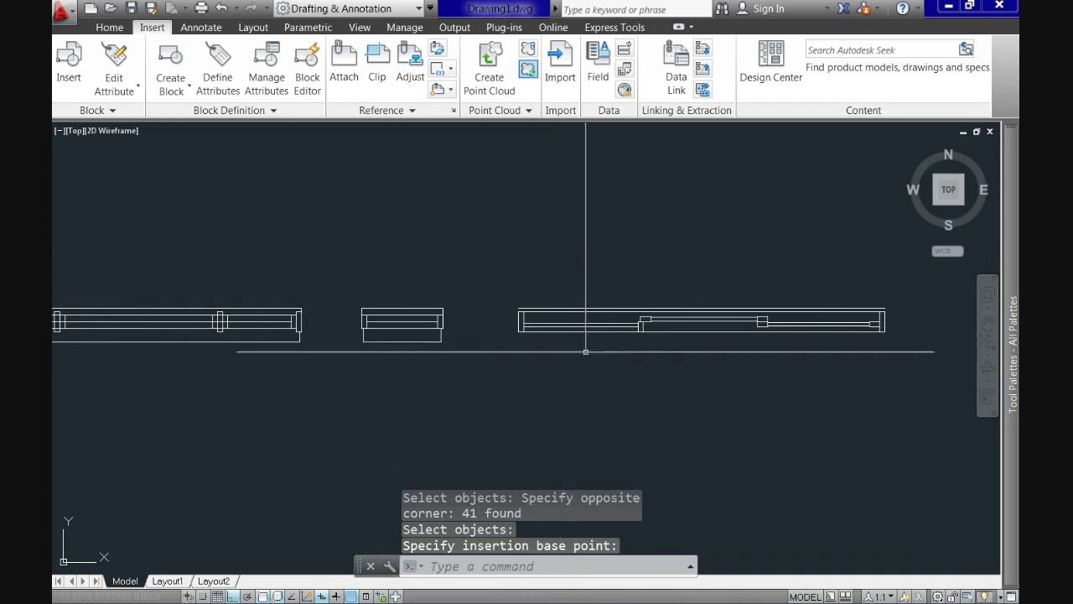
- Window-select the four loose window and door drawings above the plan and delete them
scroll(585, 351, "down", 5)
left_click(574, 340)
key("Escape")
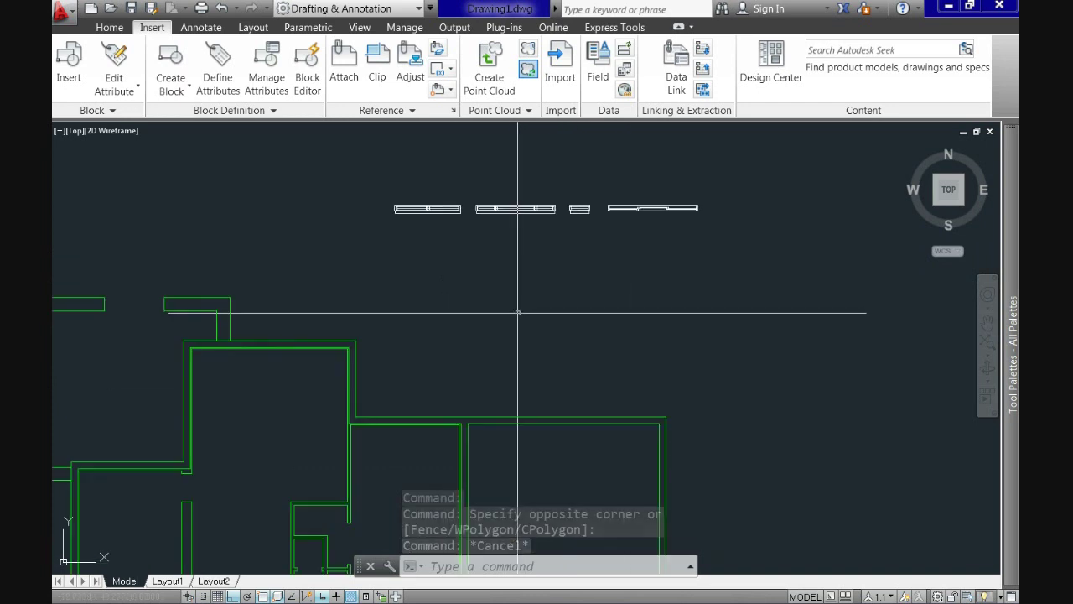
left_click(347, 180)
left_click(750, 263)
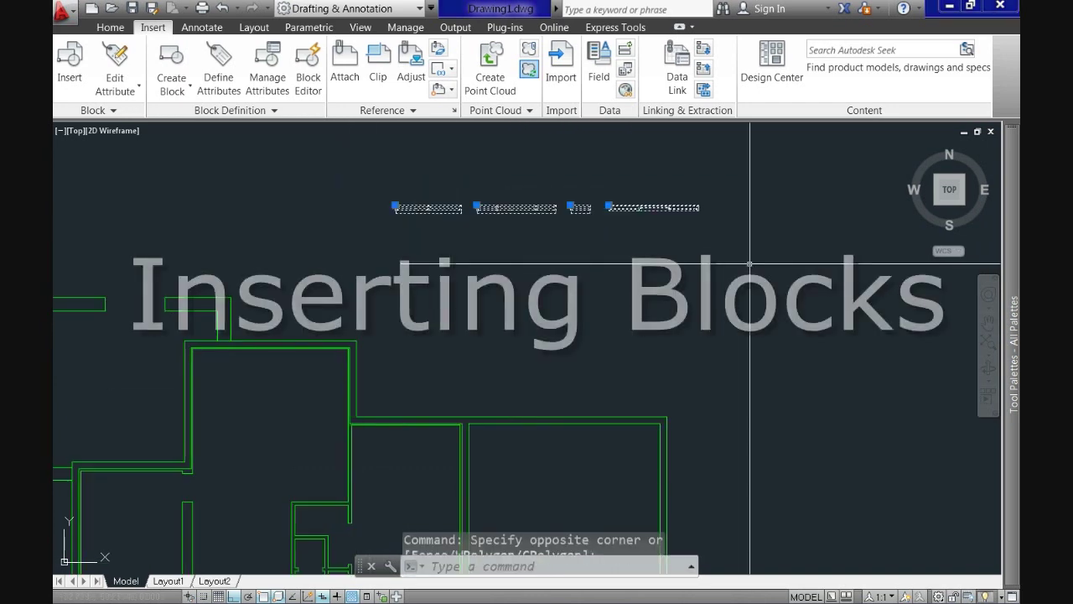
key("Delete")
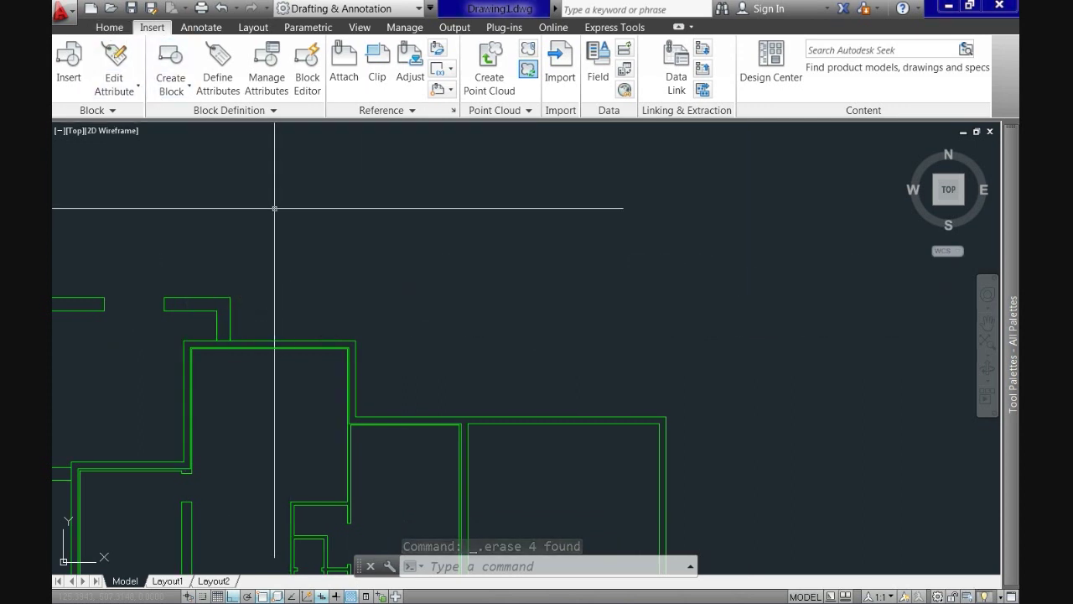
- Choose WINDOW 3 in the Insert dialog at scale 1, rotation 0, and confirm
left_click(70, 66)
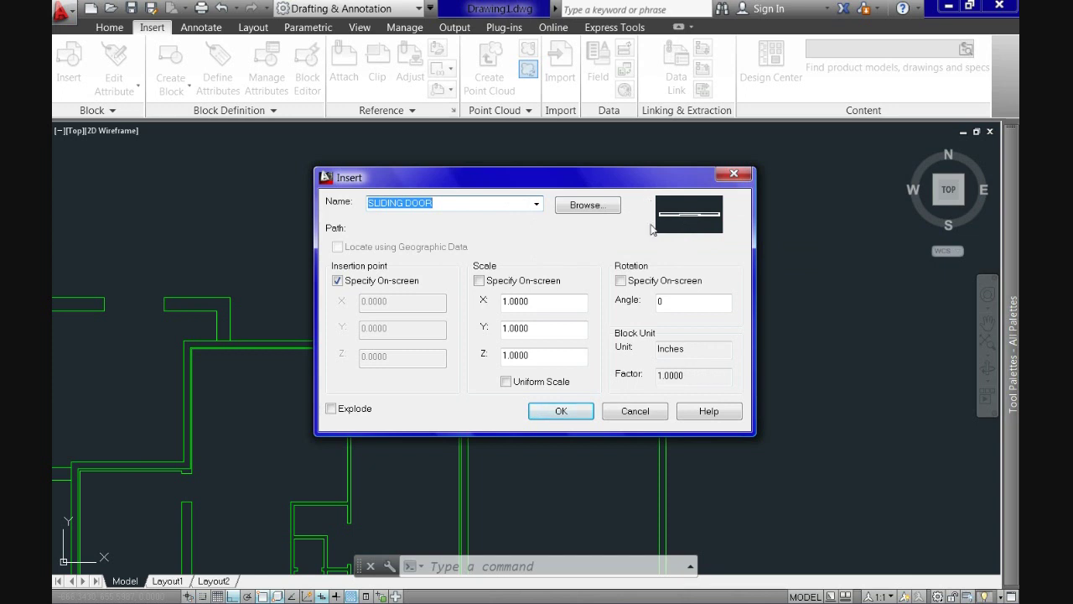
left_click(535, 205)
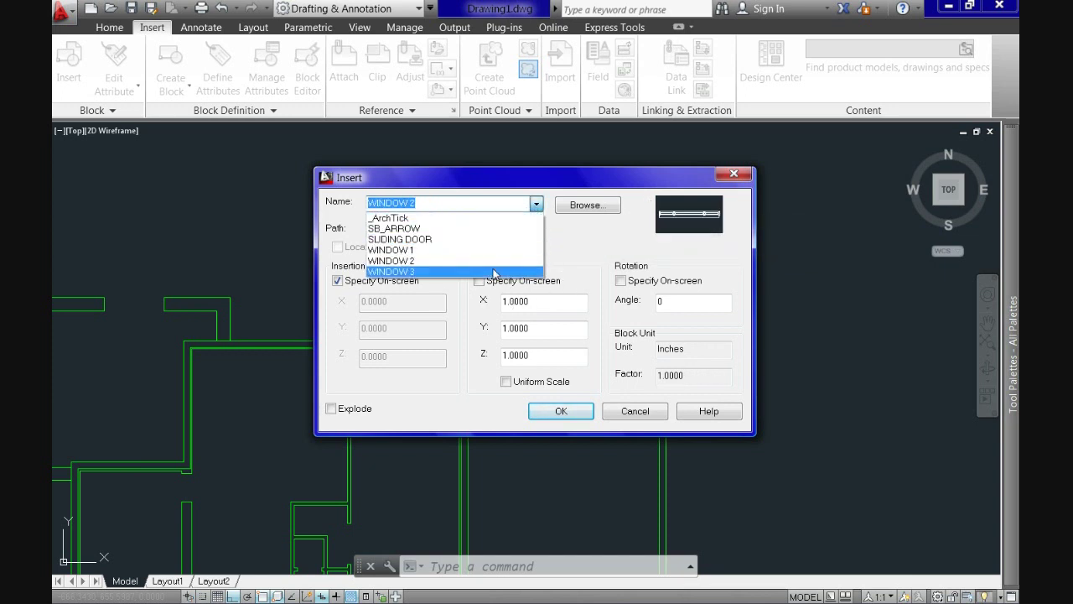
left_click(493, 272)
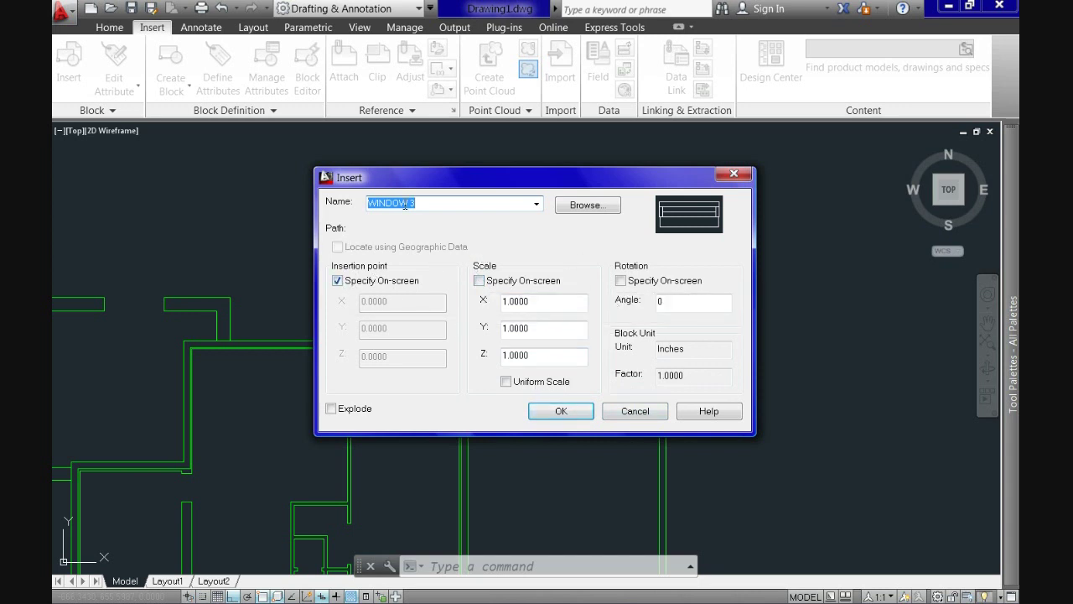
left_click(560, 411)
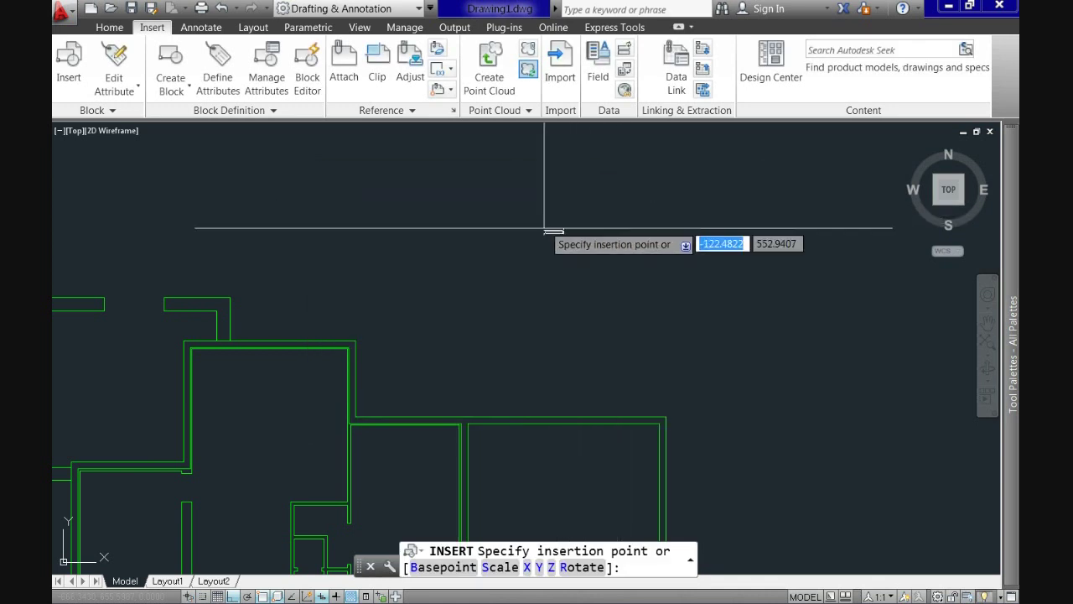
- Zoom and pan onto the floor plan's lower walls to place WINDOW 3
scroll(621, 191, "down", 3)
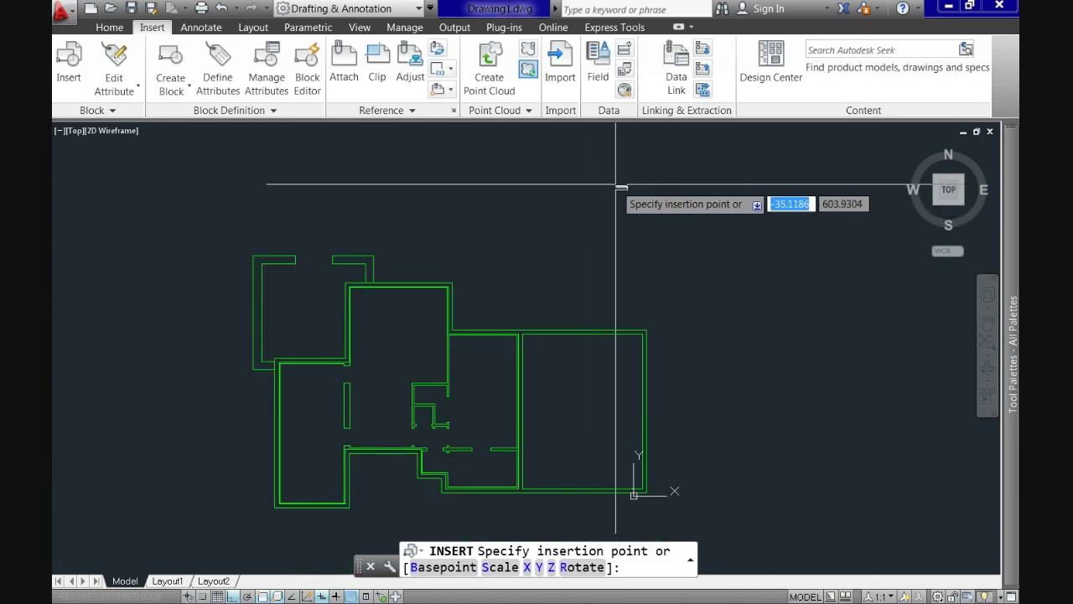
scroll(475, 475, "up", 3)
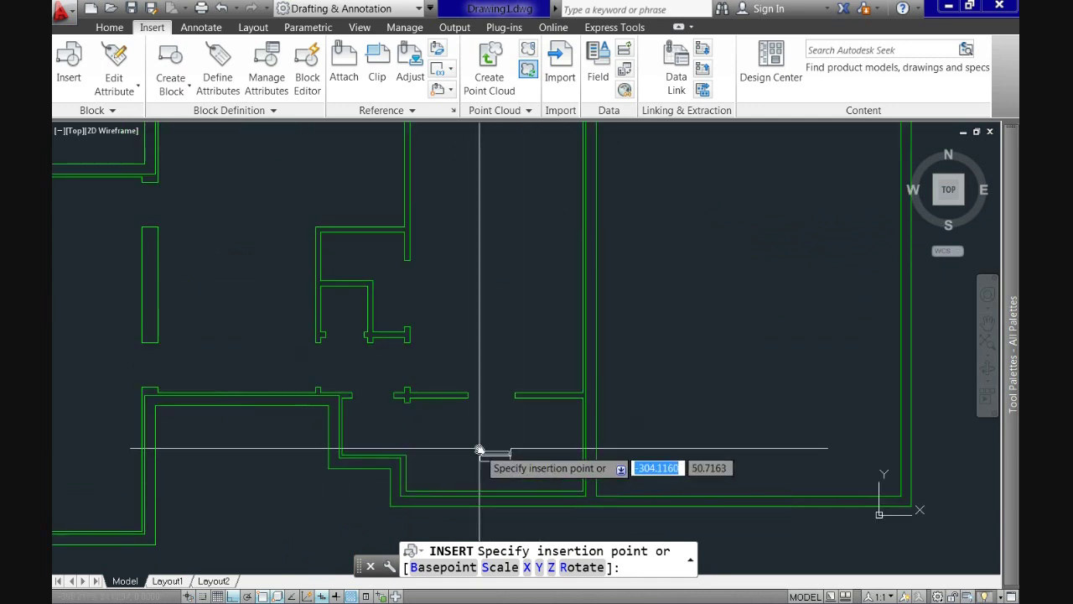
middle_click_drag(481, 450, 492, 397)
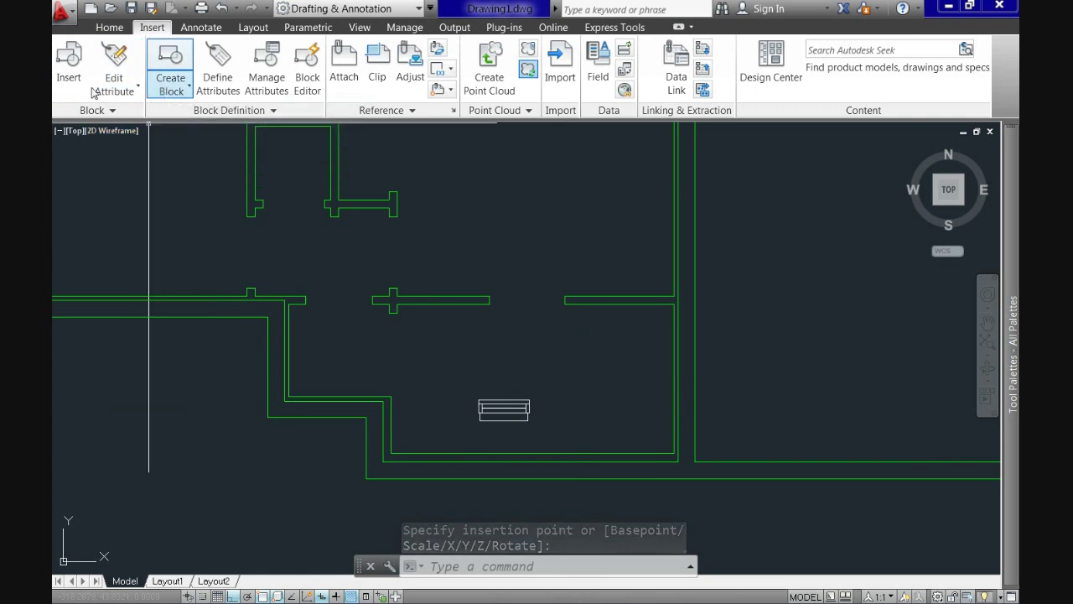
- Insert a WINDOW 3 block rotated 90° beside the wall
left_click(68, 67)
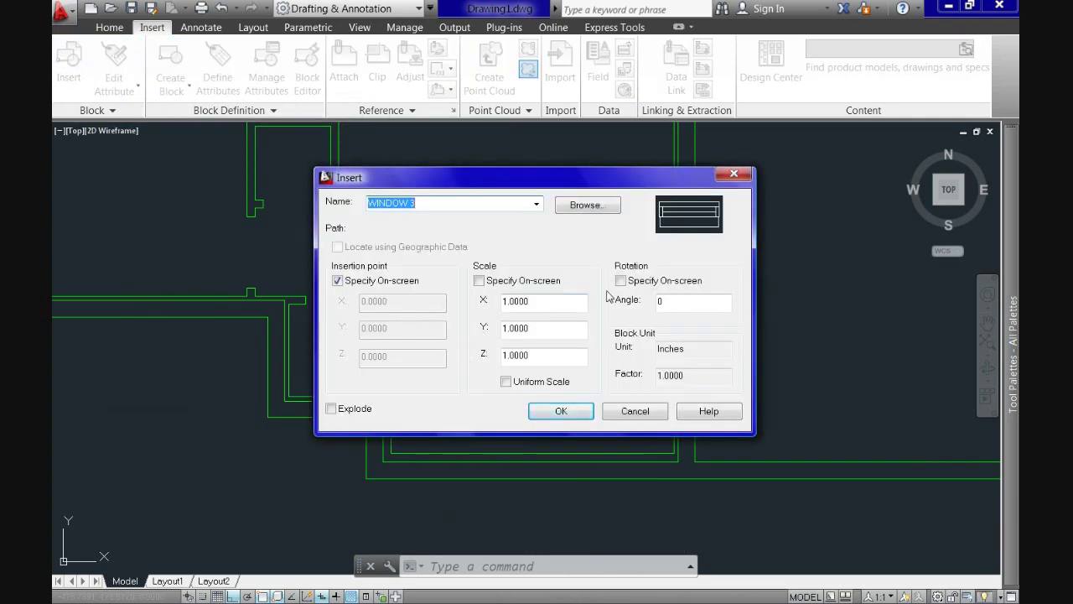
left_click(676, 301)
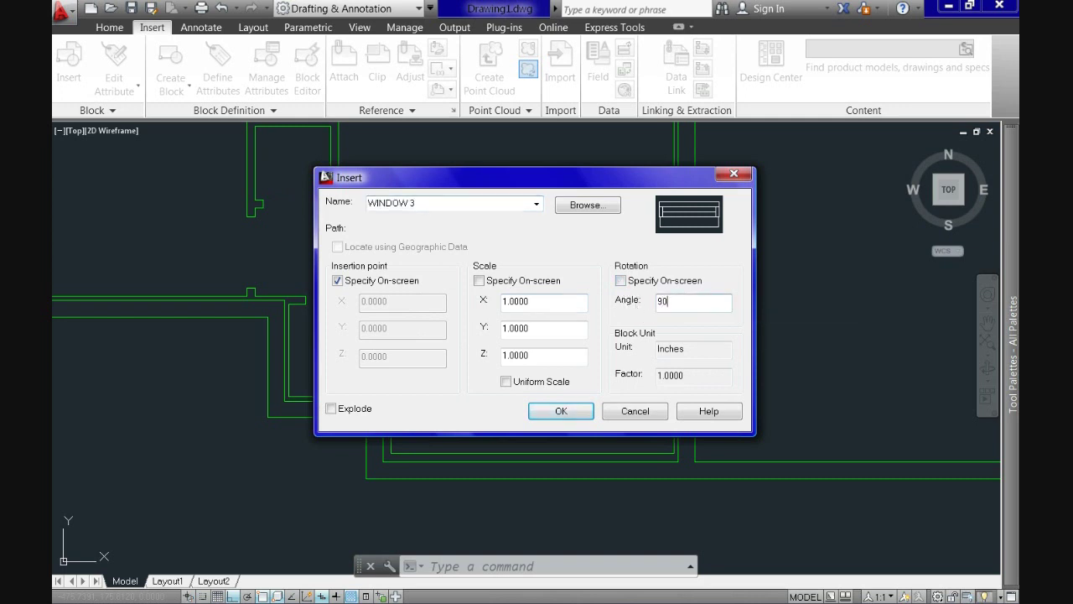
left_click(554, 413)
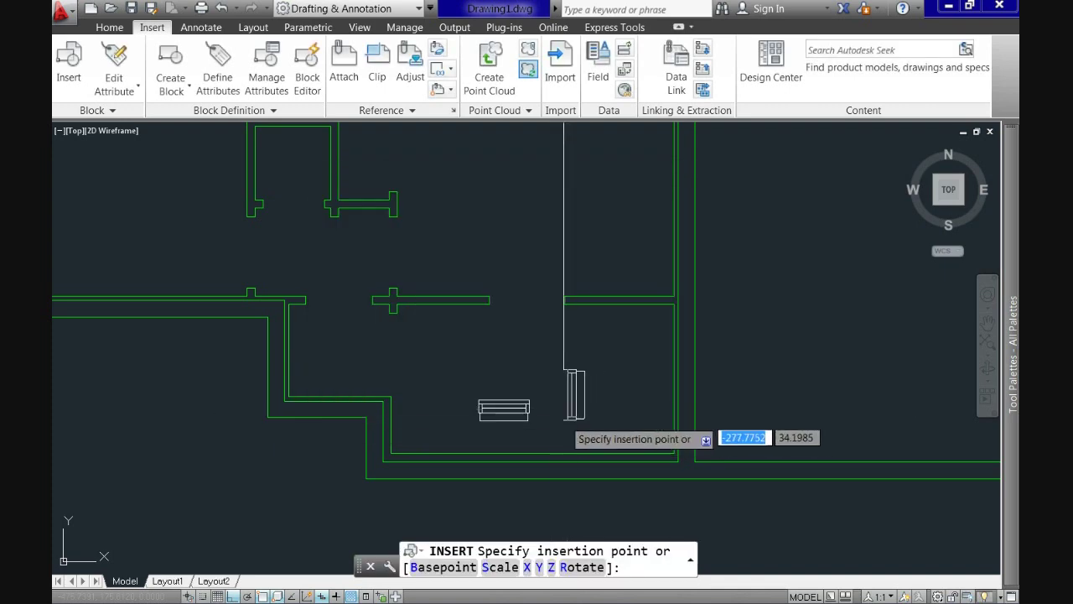
left_click(554, 371)
- Insert another WINDOW 3 block rotated 180° near the lower walls
key("Return")
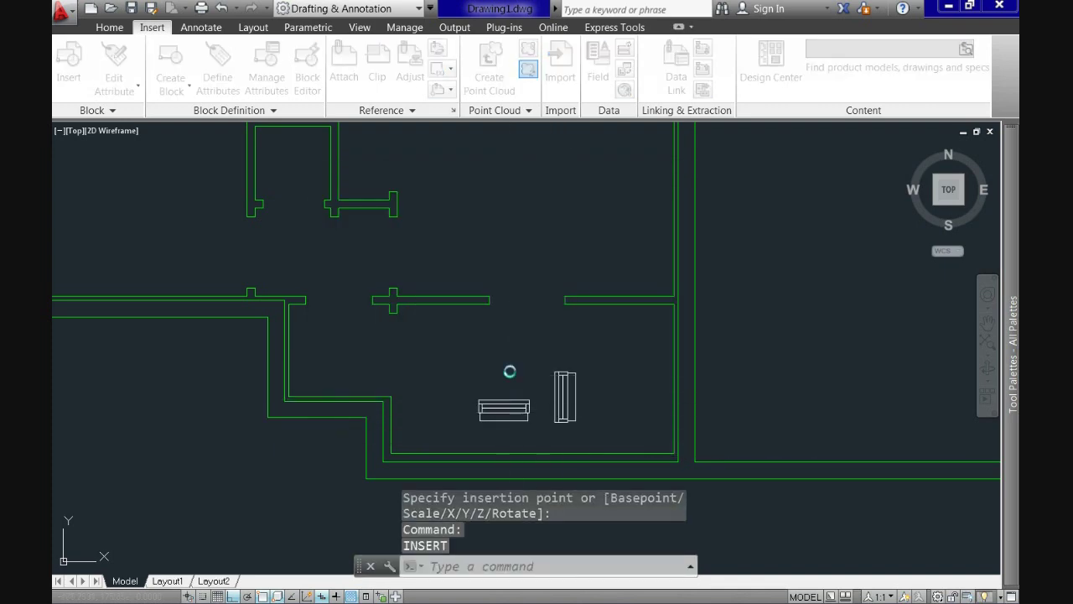
double_click(670, 301)
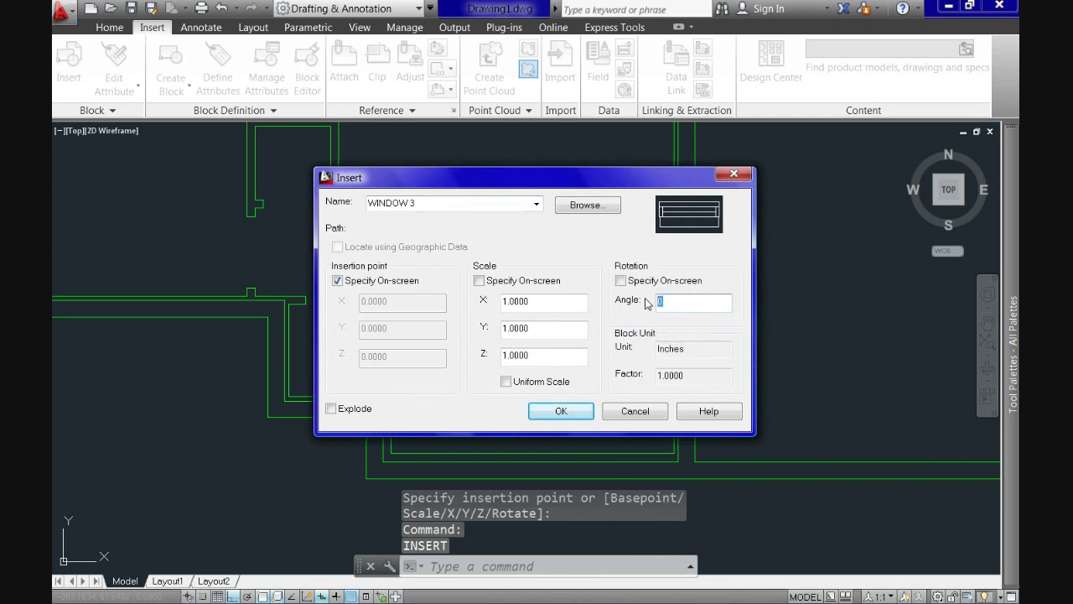
left_click(561, 411)
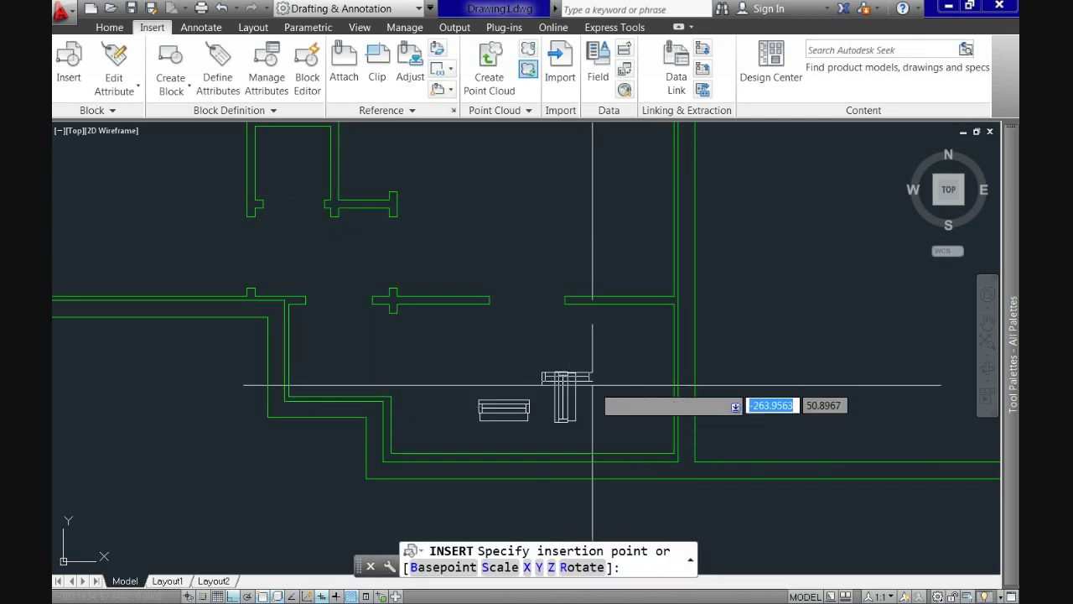
left_click(498, 376)
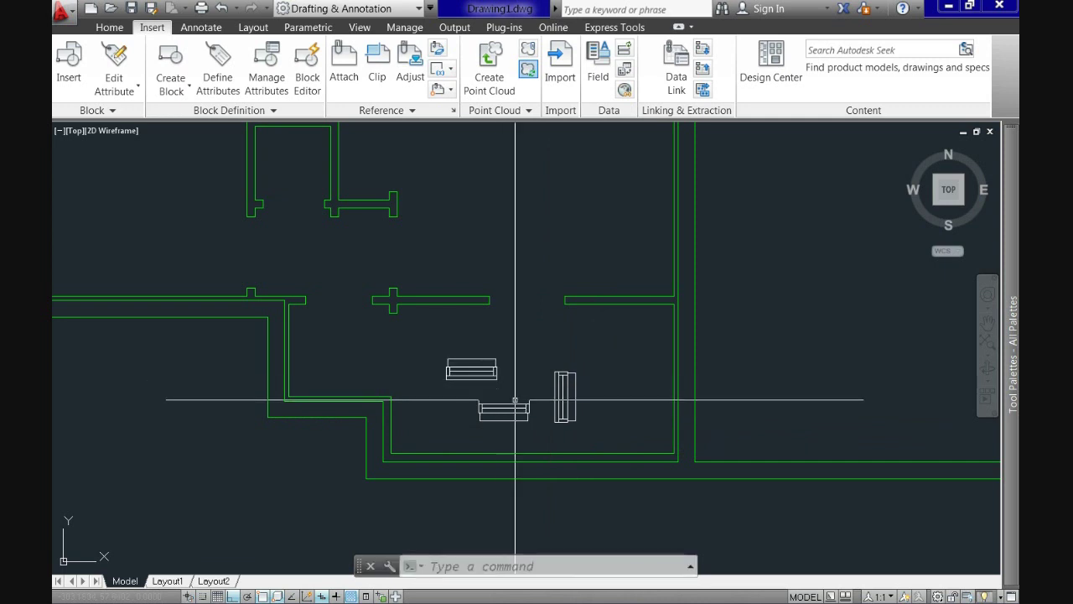
- Insert a WINDOW 3 block on the upper wall with on-screen scaling and an X scale of 2
key("Return")
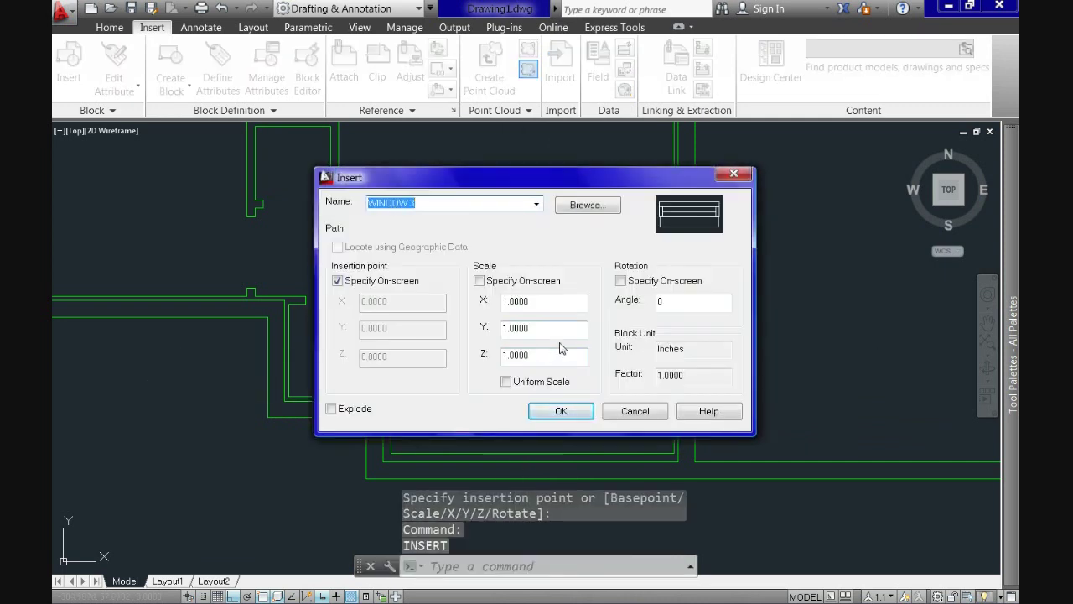
left_click(480, 281)
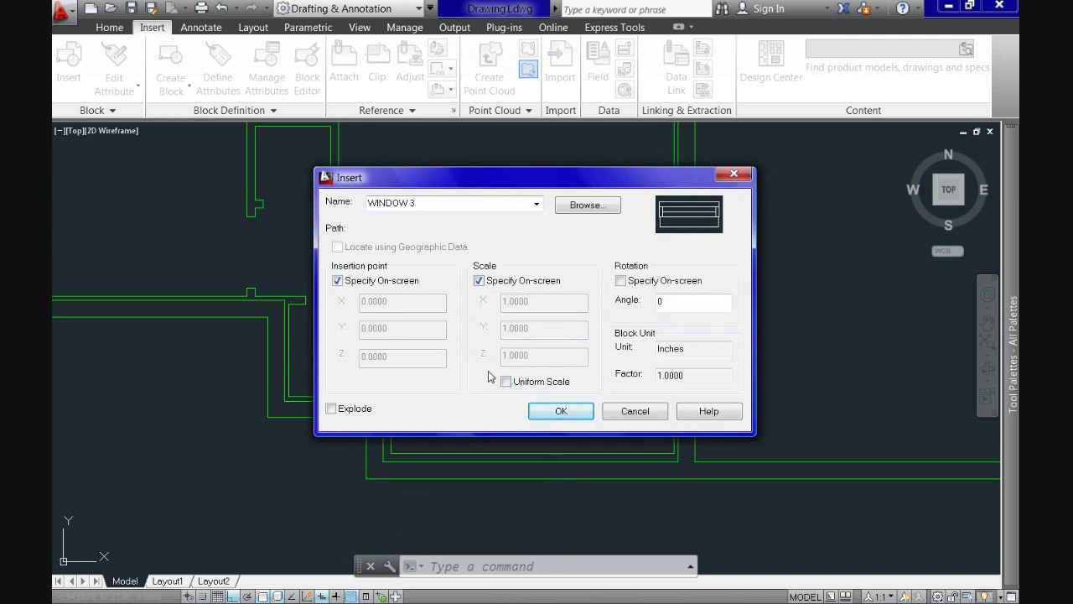
left_click(543, 415)
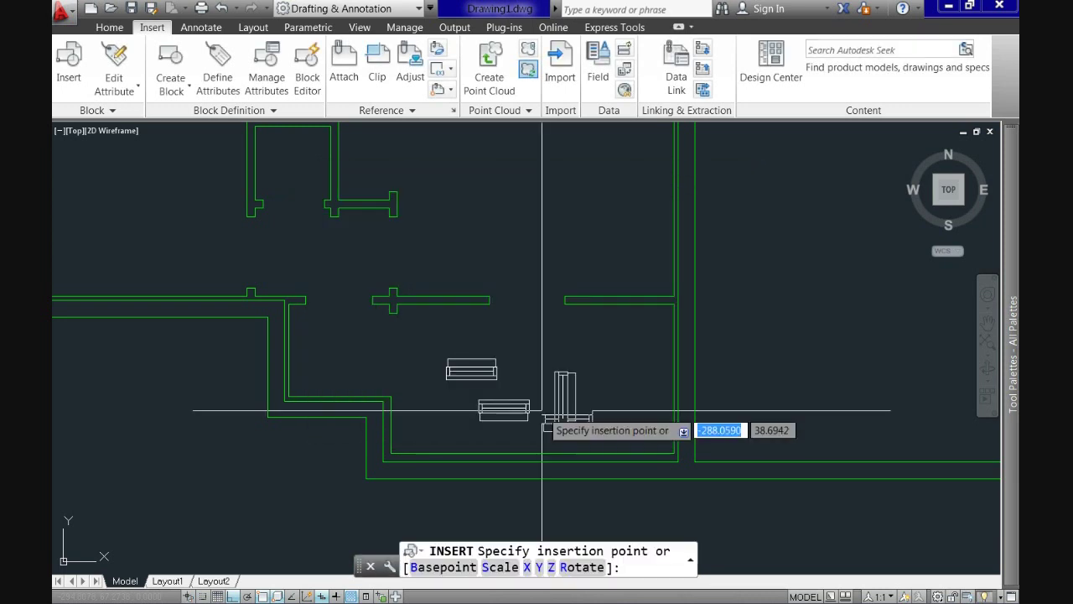
left_click(503, 194)
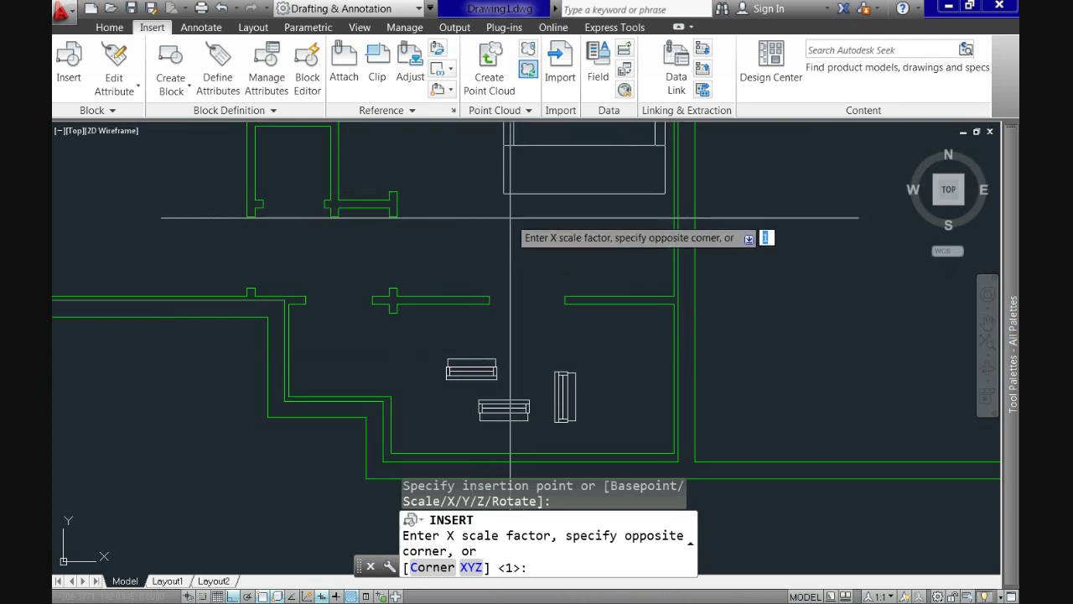
scroll(511, 218, "down", 4)
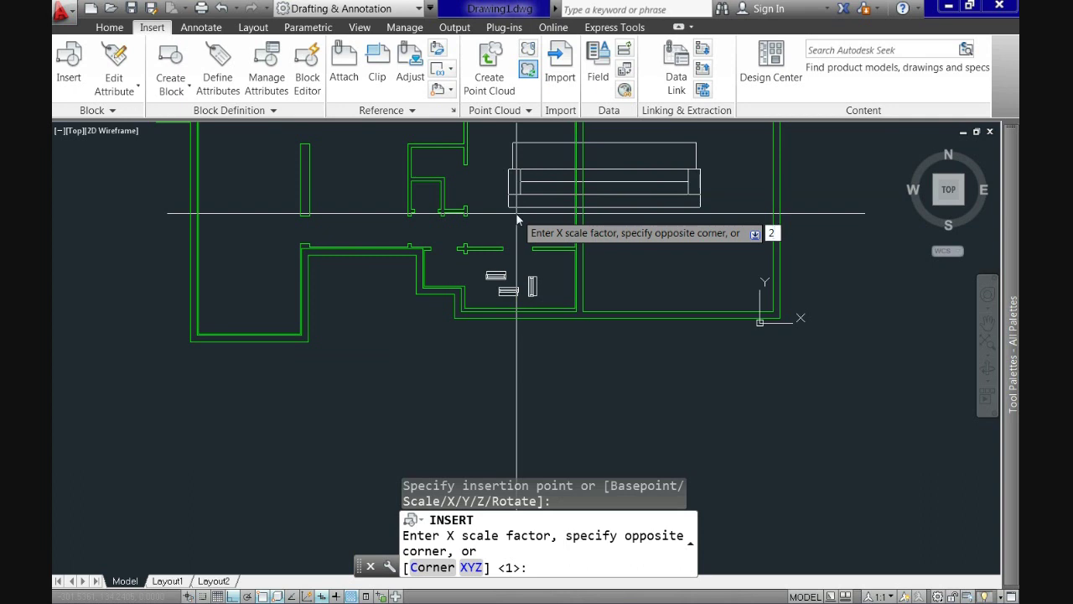
key("Return")
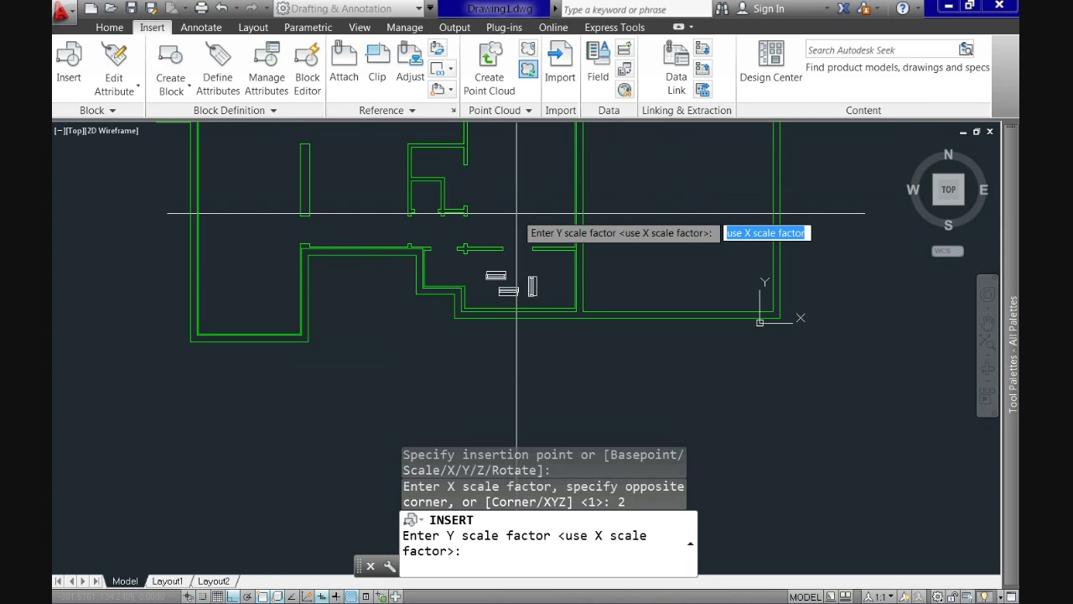
scroll(513, 239, "up", 3)
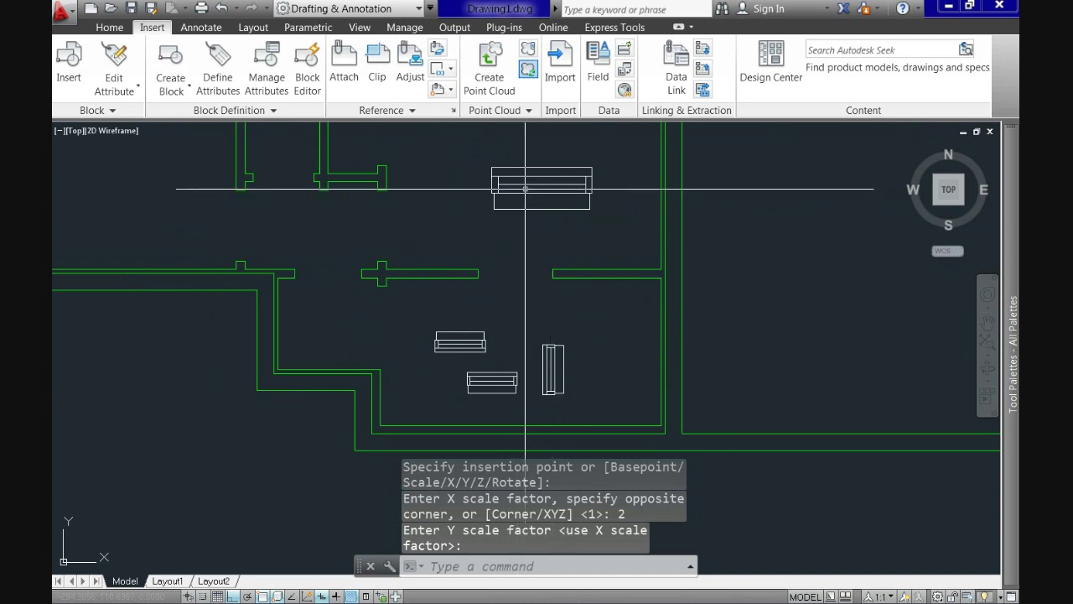
- Finish the insertion at the default Y scale and delete the three trial window blocks
key("Return")
left_click(470, 148)
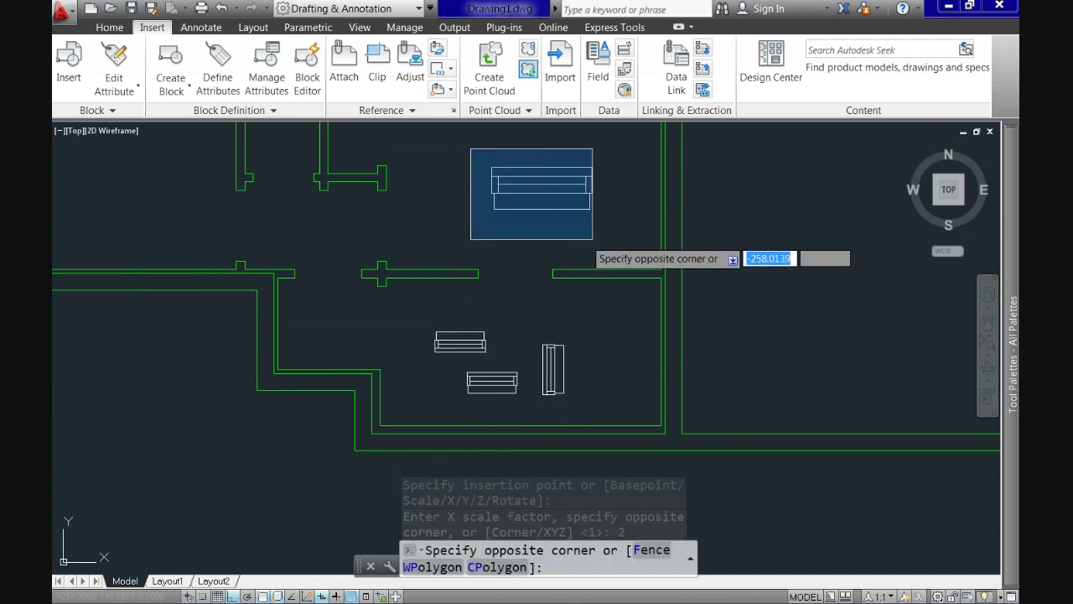
left_click(592, 240)
left_click(432, 364)
left_click(515, 396)
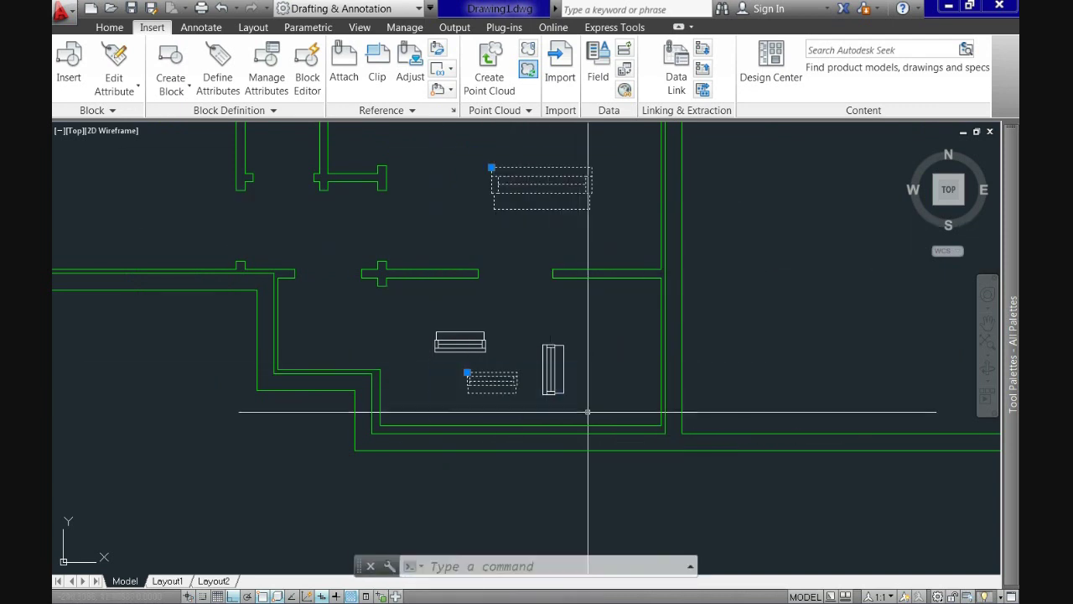
left_click(549, 356)
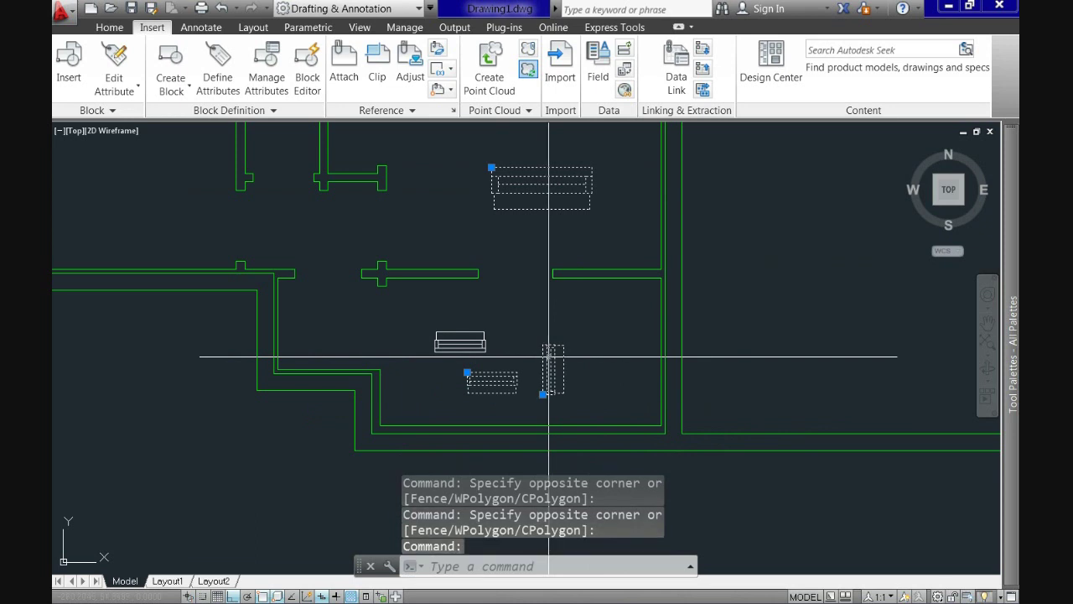
key("Delete")
- Move the remaining window block beside the lower-left wall
type("M")
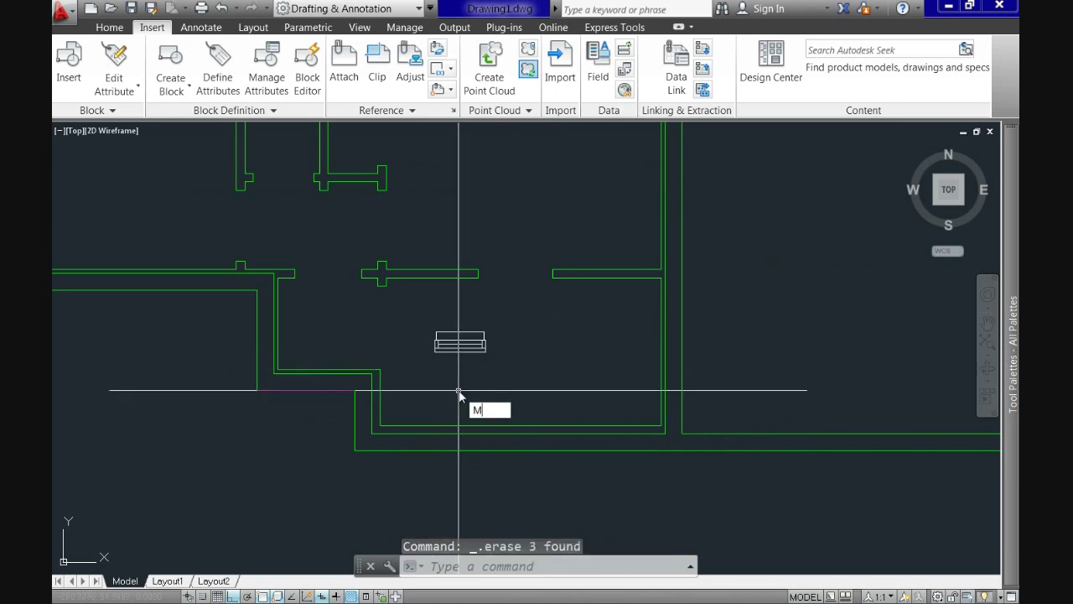
key("Return")
left_click(470, 375)
left_click(431, 332)
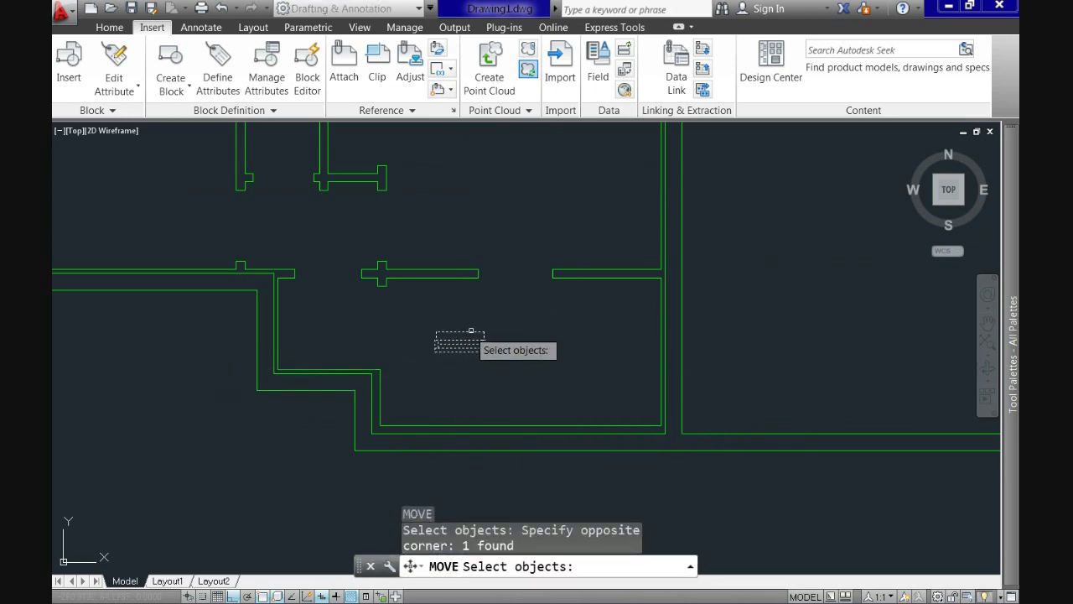
key("Return")
scroll(474, 378, "up", 4)
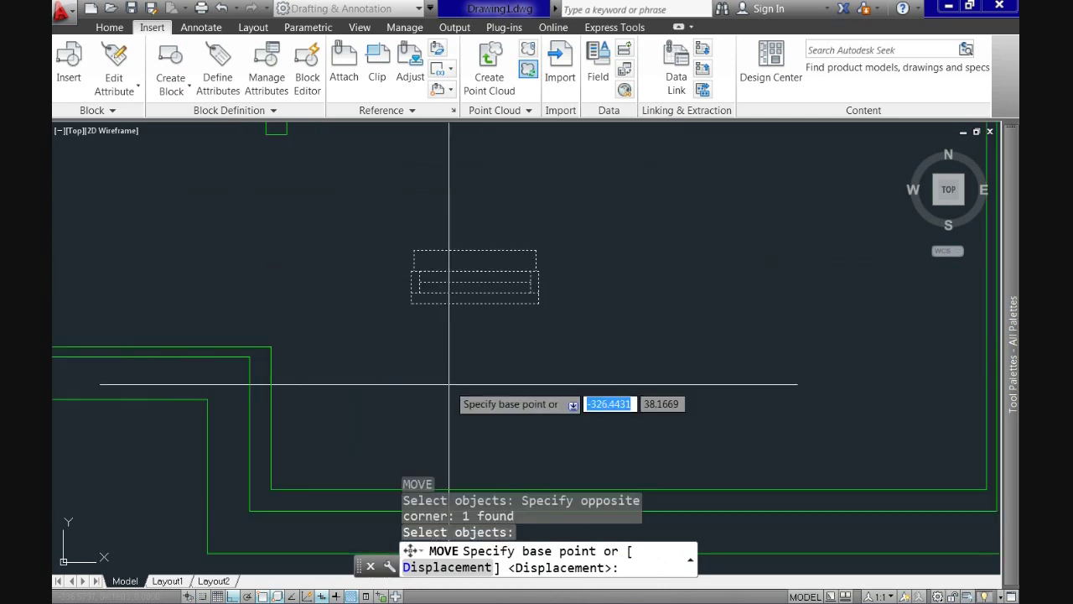
left_click(475, 303)
scroll(474, 303, "down", 2)
left_click(134, 410)
- Shift the window 2'3" right using a displacement of 2'3,0, then delete a leftover object
type("M")
key("Return")
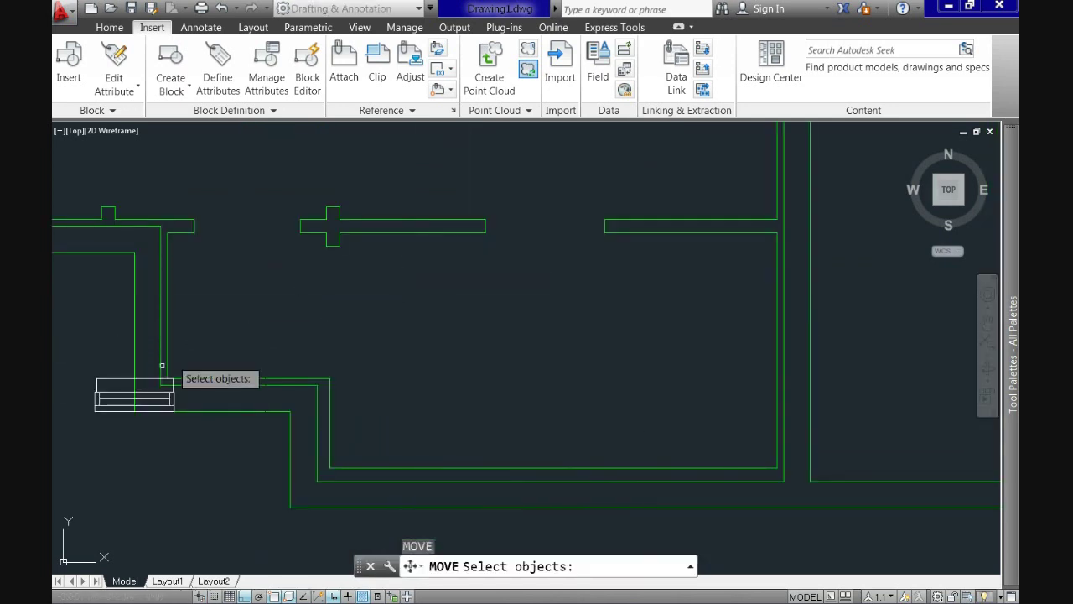
left_click(162, 366)
left_click(113, 435)
key("Return")
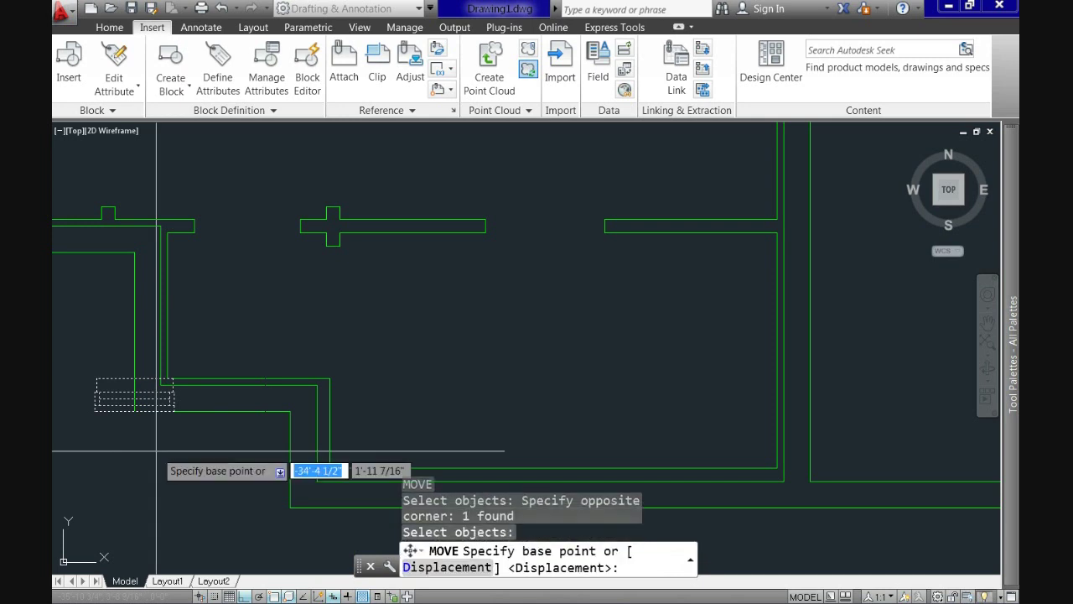
type("D")
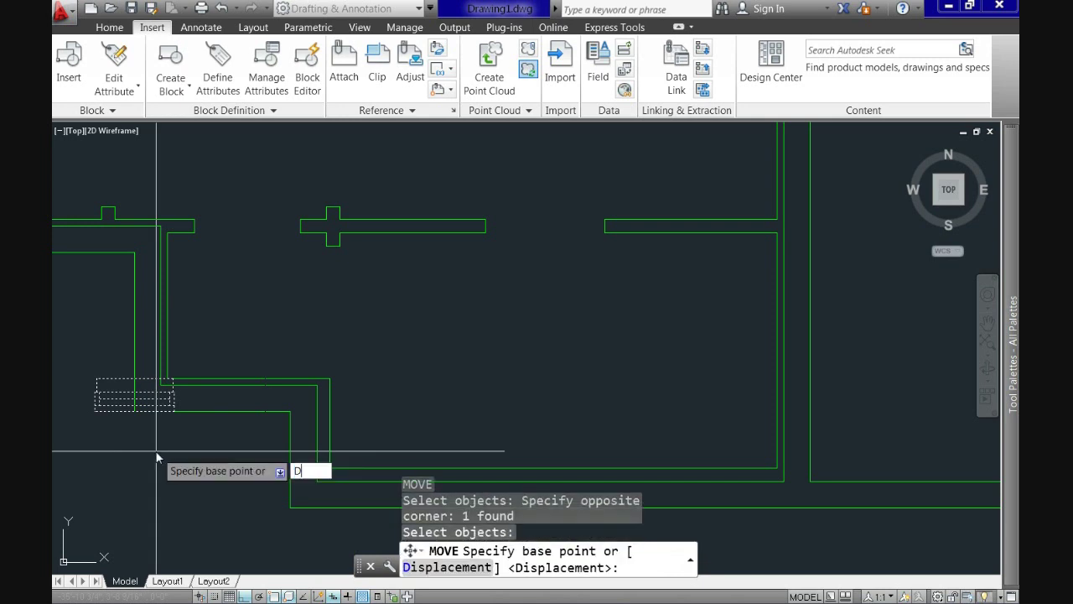
key("Return")
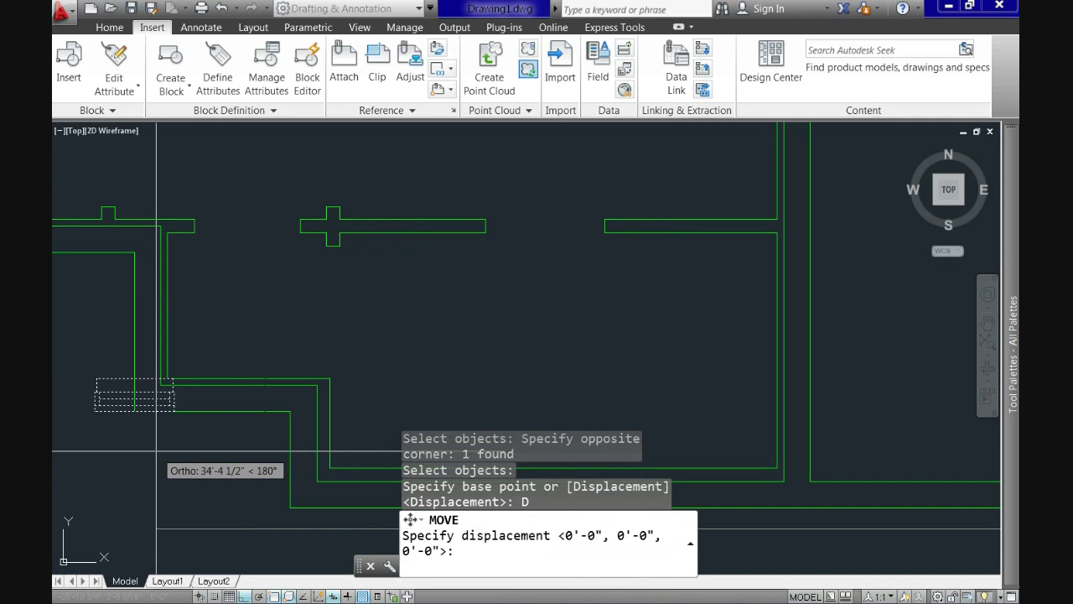
type("2'")
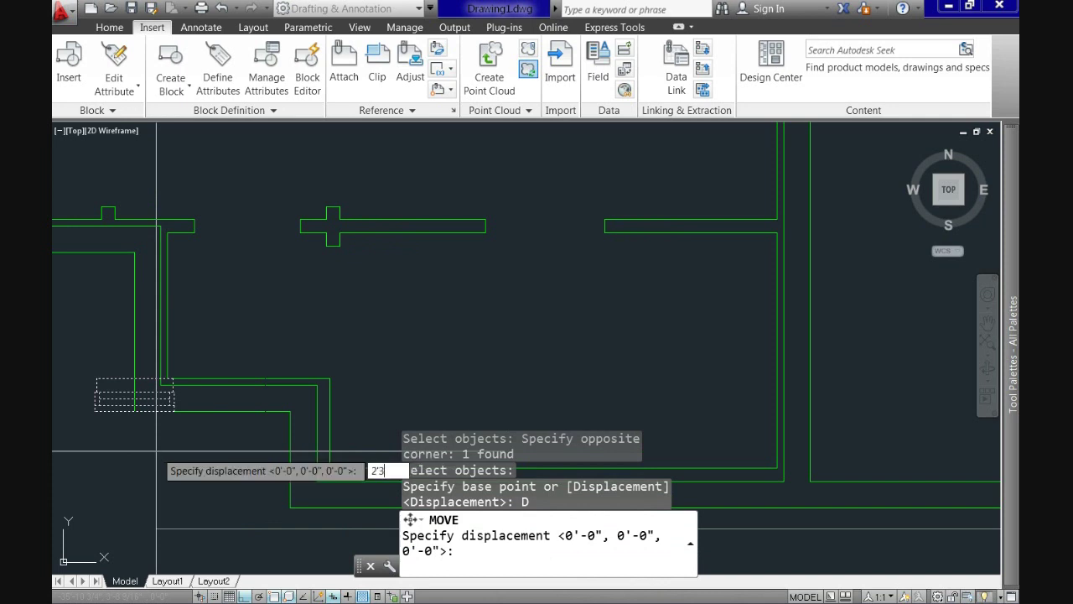
type("3")
key("Tab")
type("0")
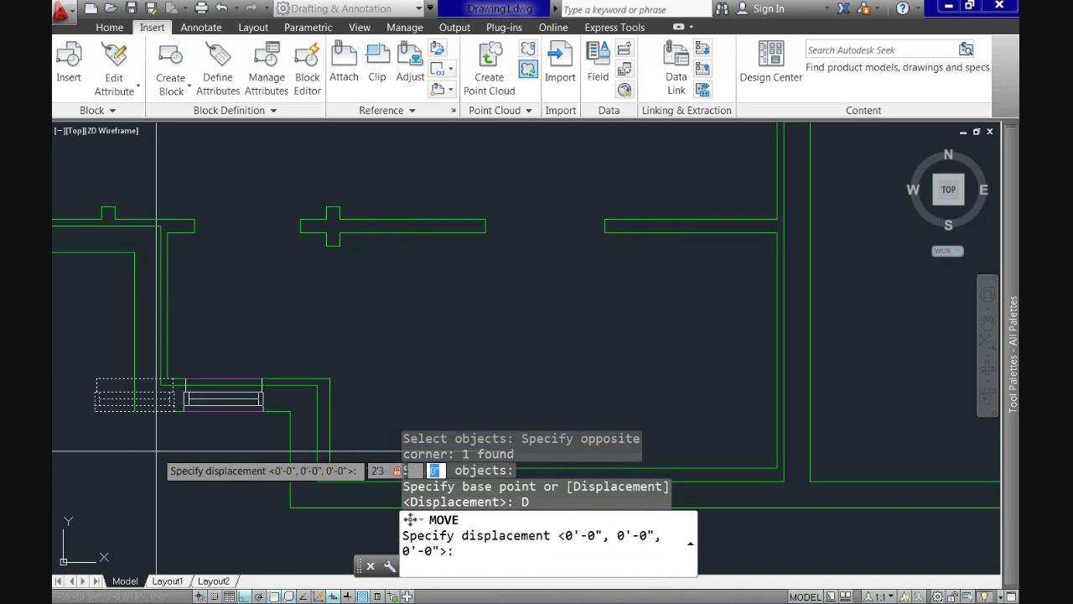
key("Return")
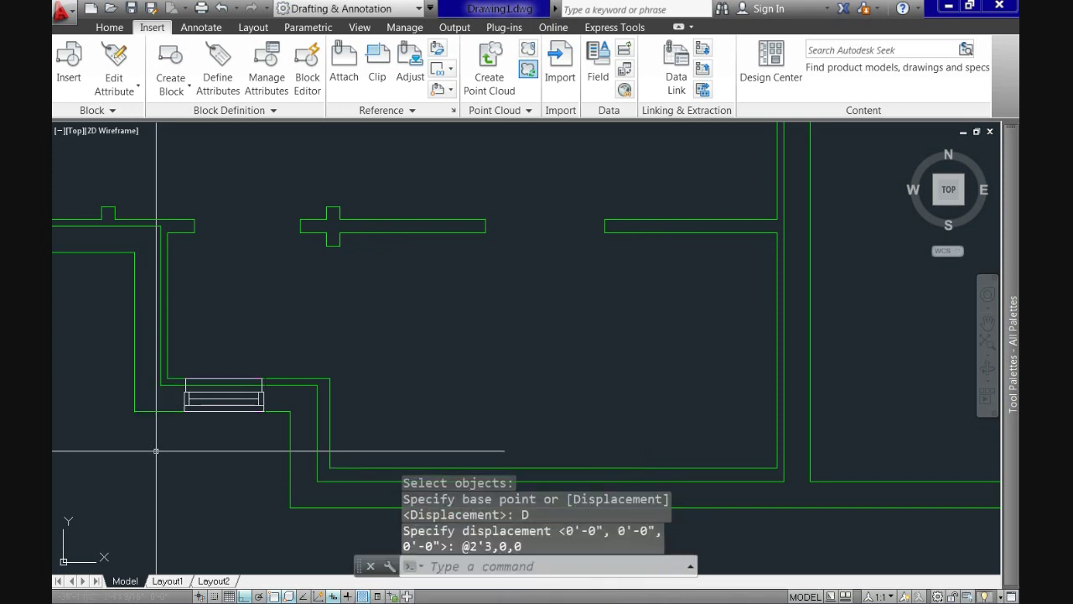
key("Delete")
middle_click_drag(453, 377, 522, 336)
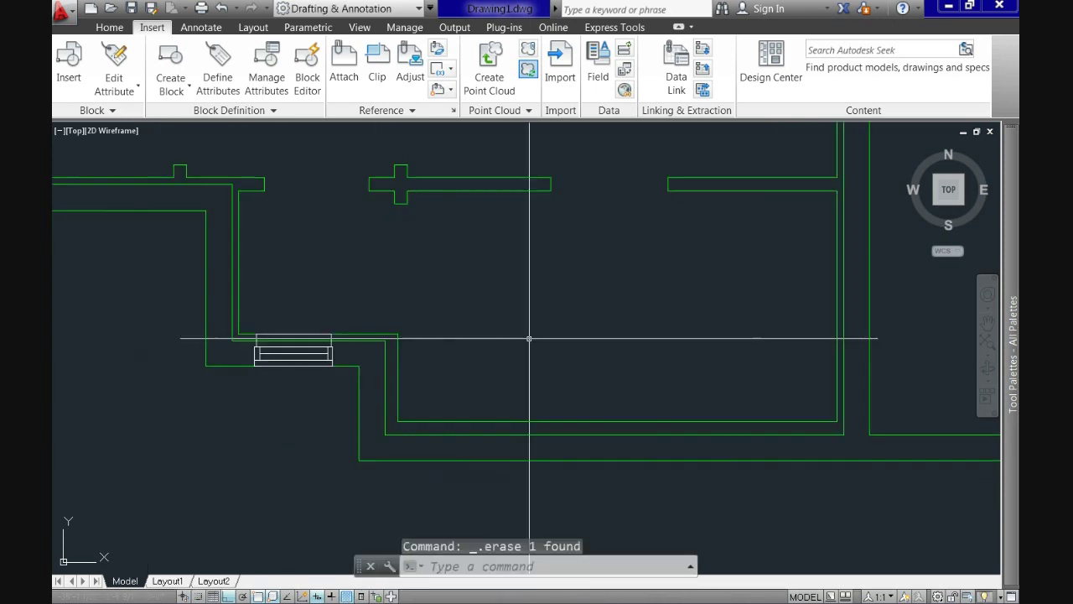
- Insert another window block with an edited rotation angle at the default scale of 1
left_click(69, 68)
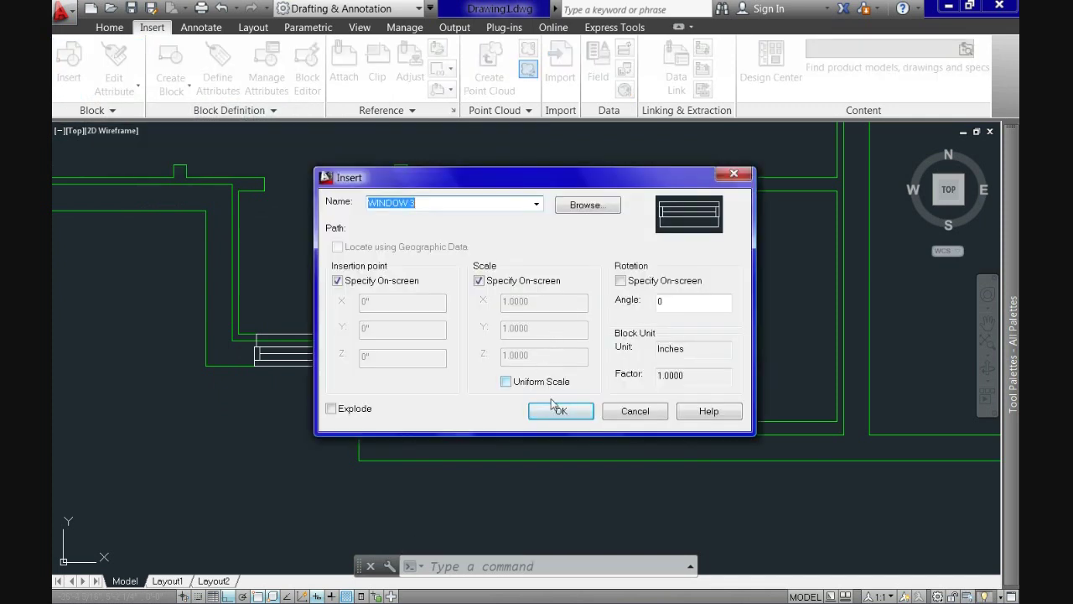
left_click(660, 303)
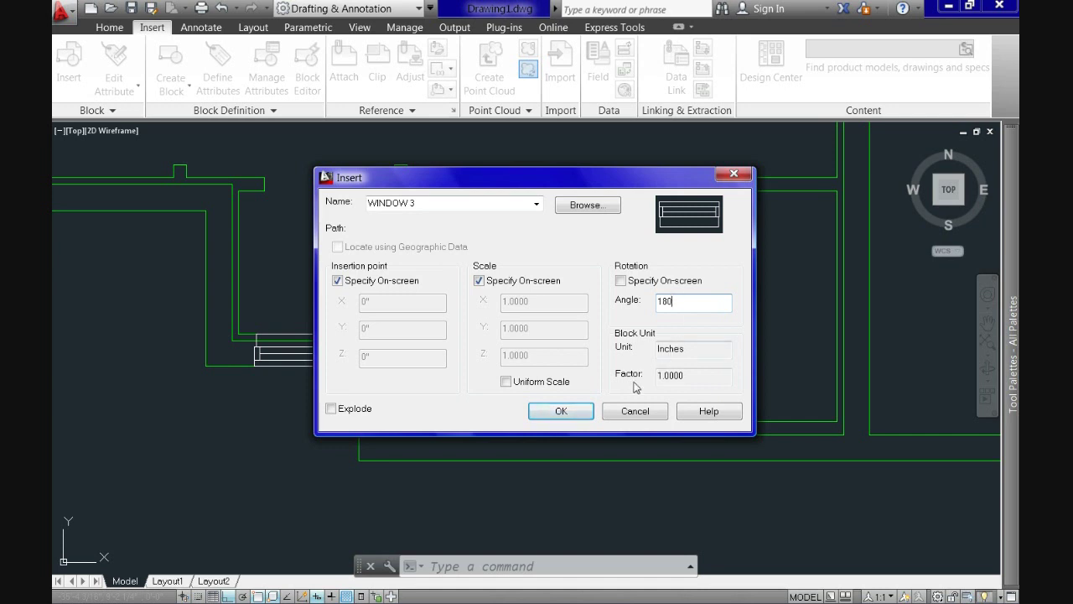
left_click(579, 415)
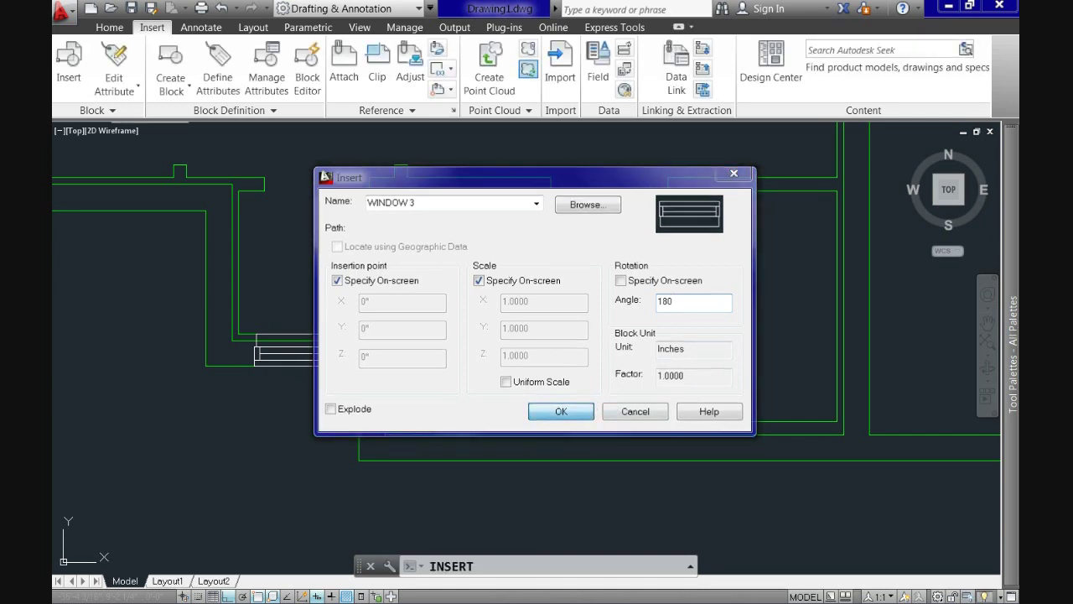
left_click(551, 379)
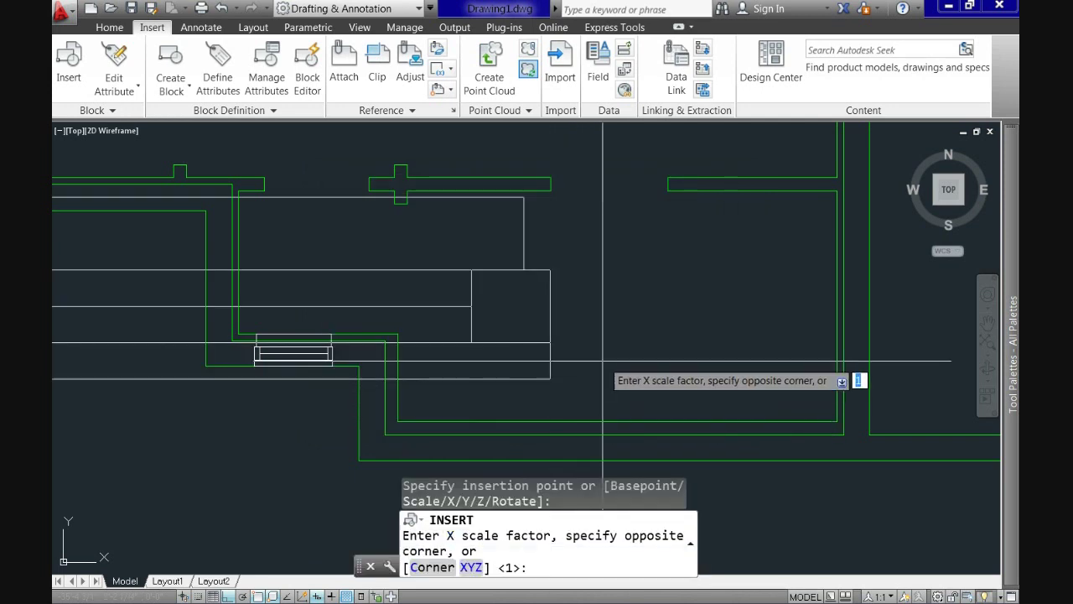
key("Return")
key("Return")
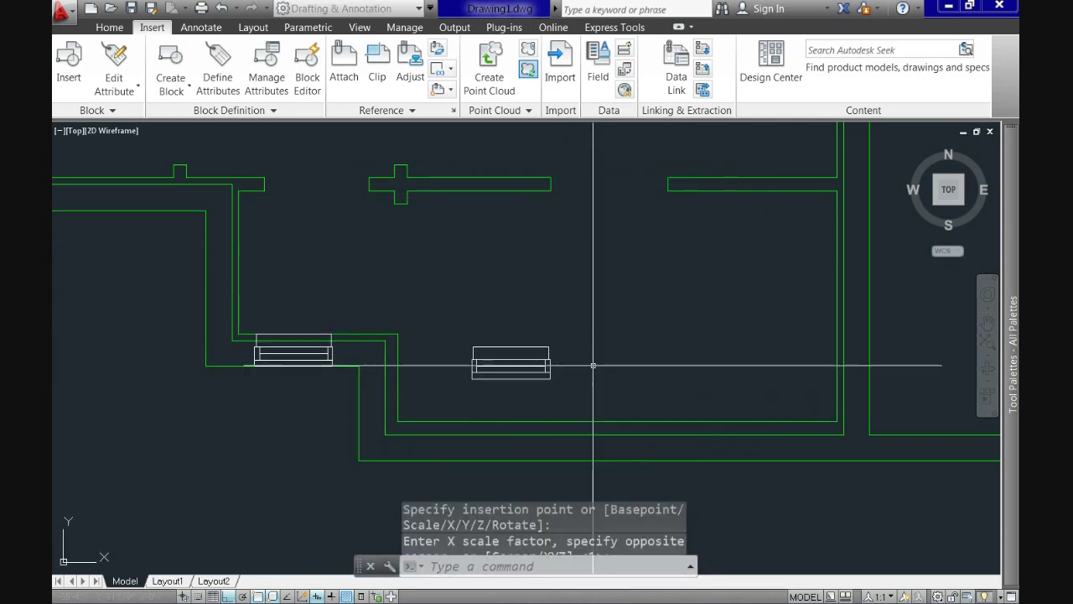
type("M")
- Move the new window block onto the lower wall
key("Return")
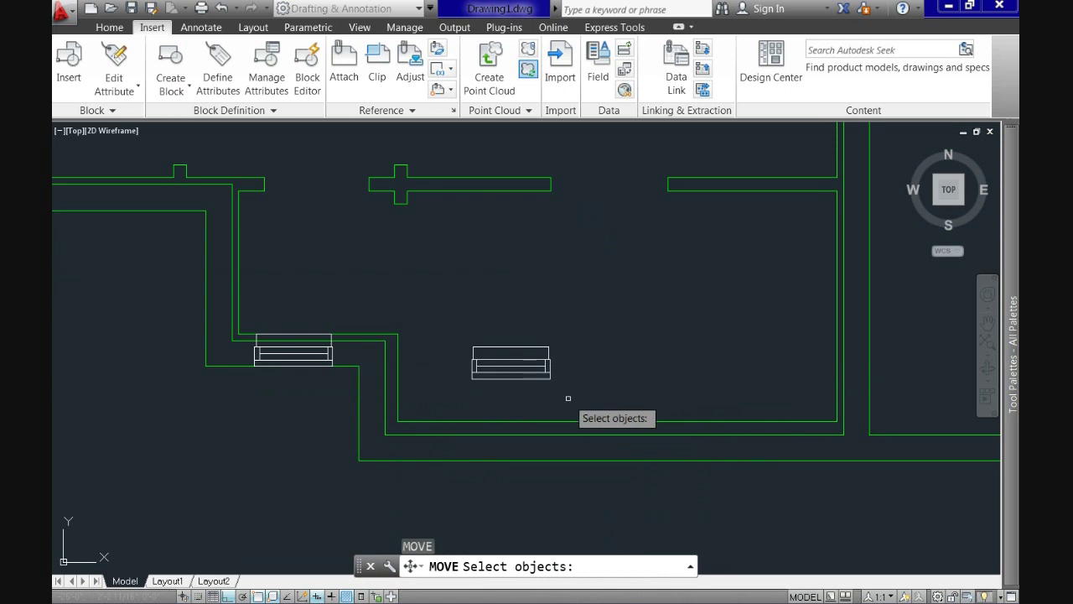
left_click(568, 397)
left_click(489, 357)
key("Return")
left_click(472, 378)
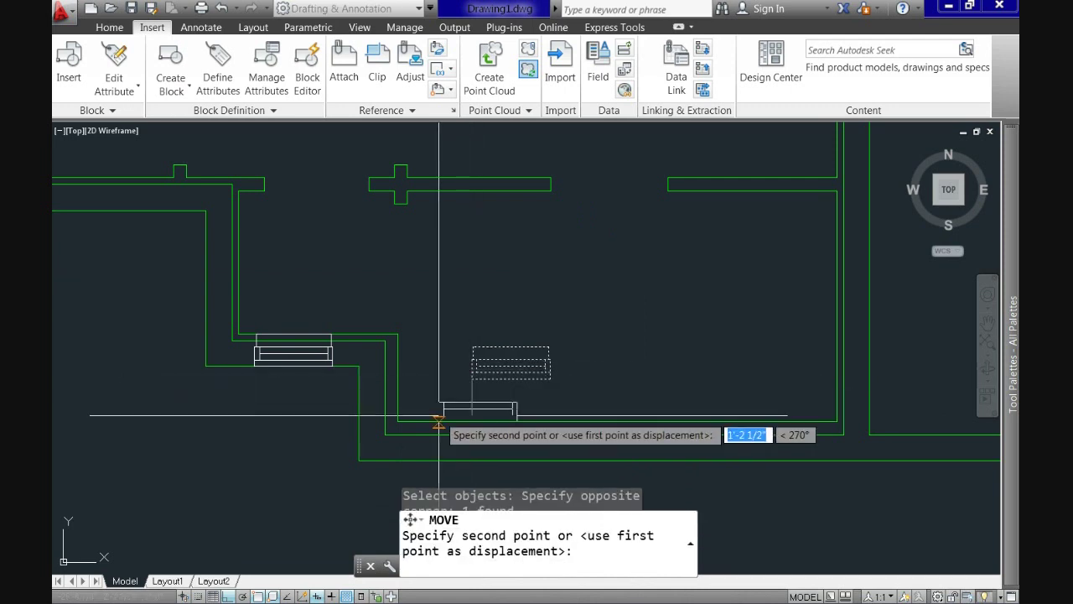
left_click(359, 459)
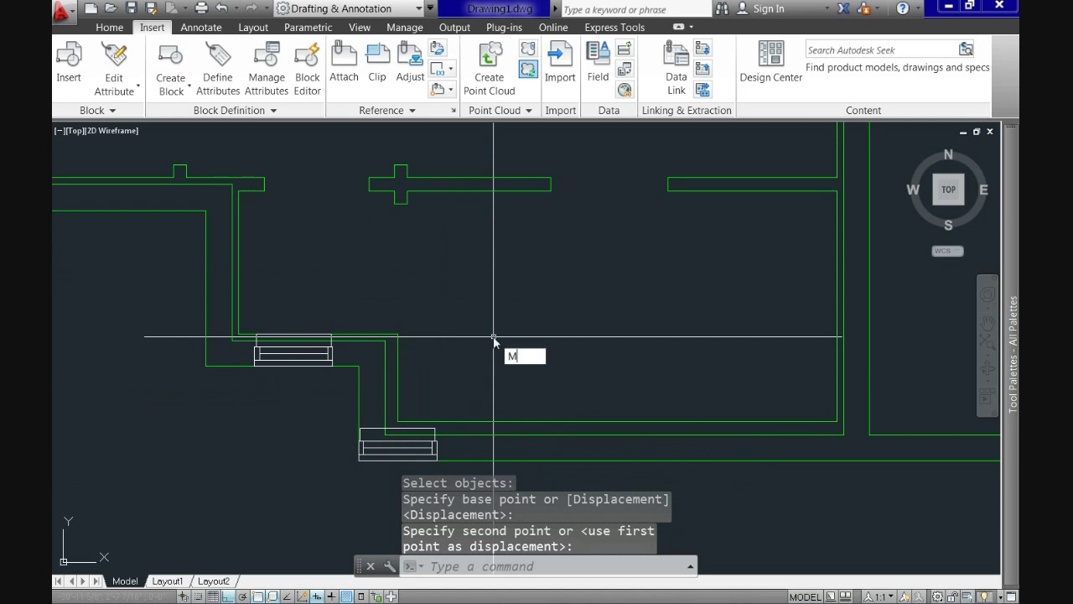
- Shift the lower window block 2'-10" right with a displacement of 2'10,0
key("Return")
left_click(369, 456)
key("Return")
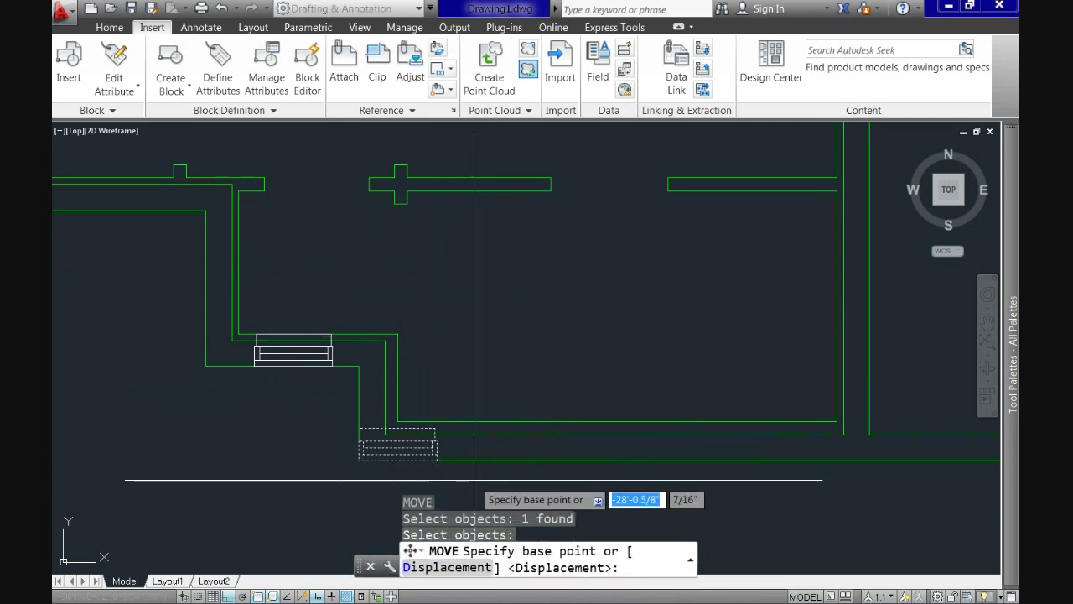
type("D")
key("Return")
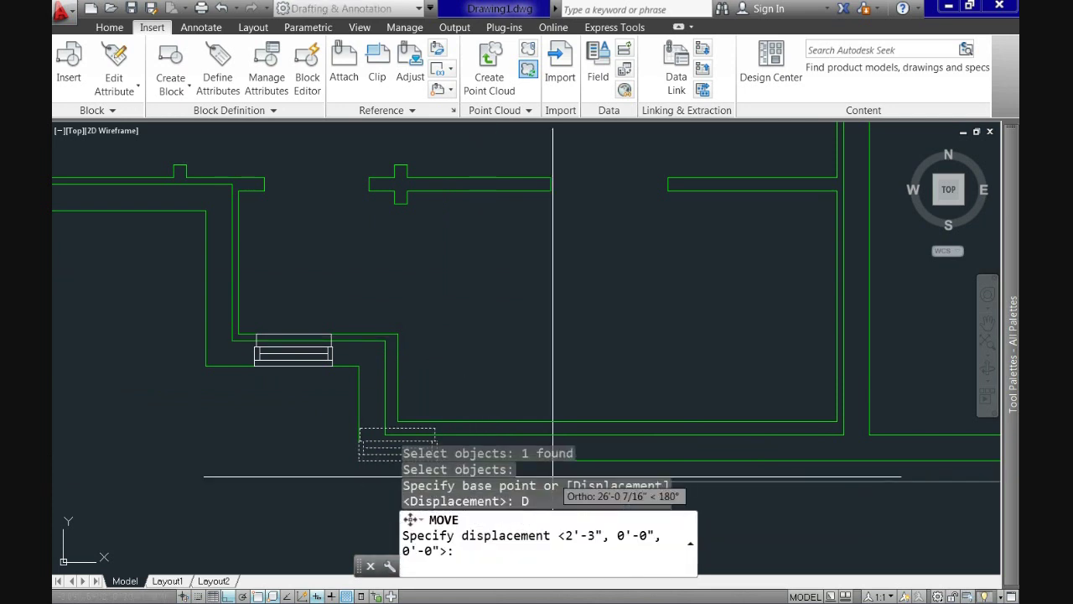
middle_click_drag(553, 476, 577, 351)
type("2")
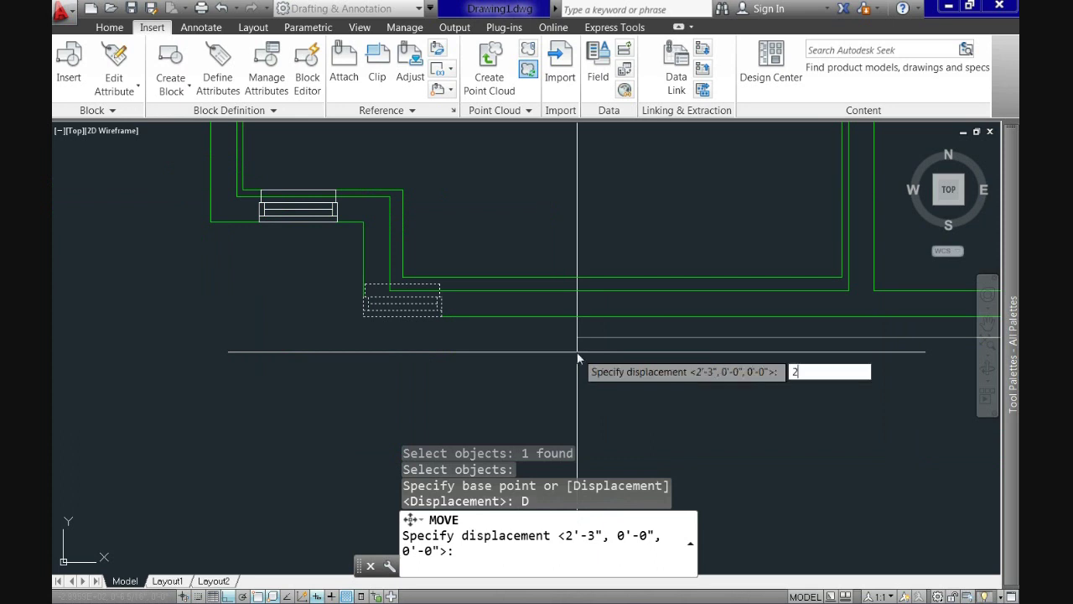
type("'10")
key("Tab")
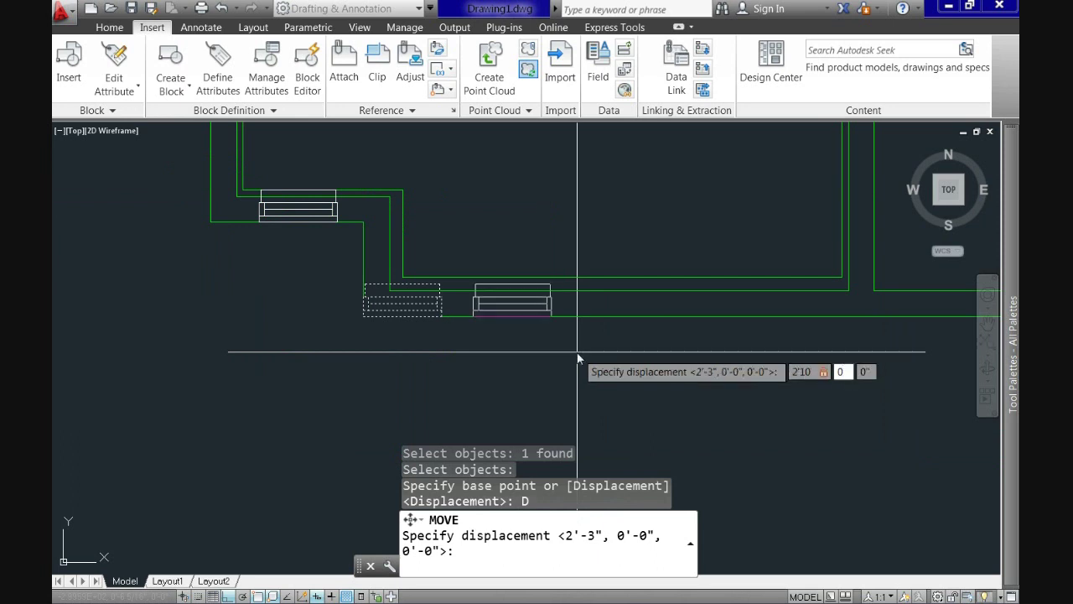
type("0")
key("Return")
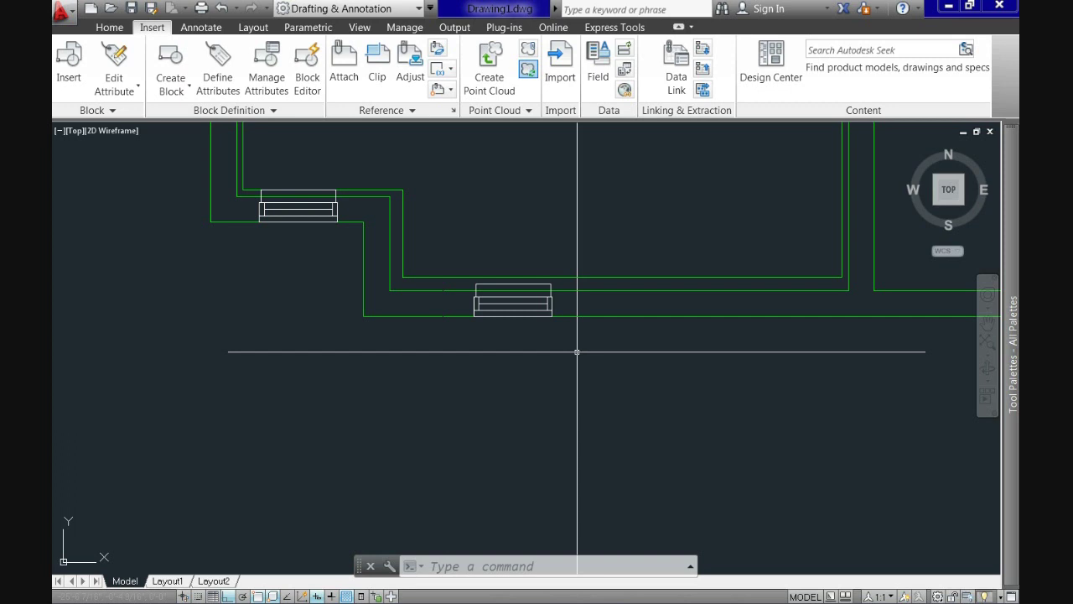
- Measure with DIST from the block corner to confirm the 2'-10" spacing
type("DIST")
key("Return")
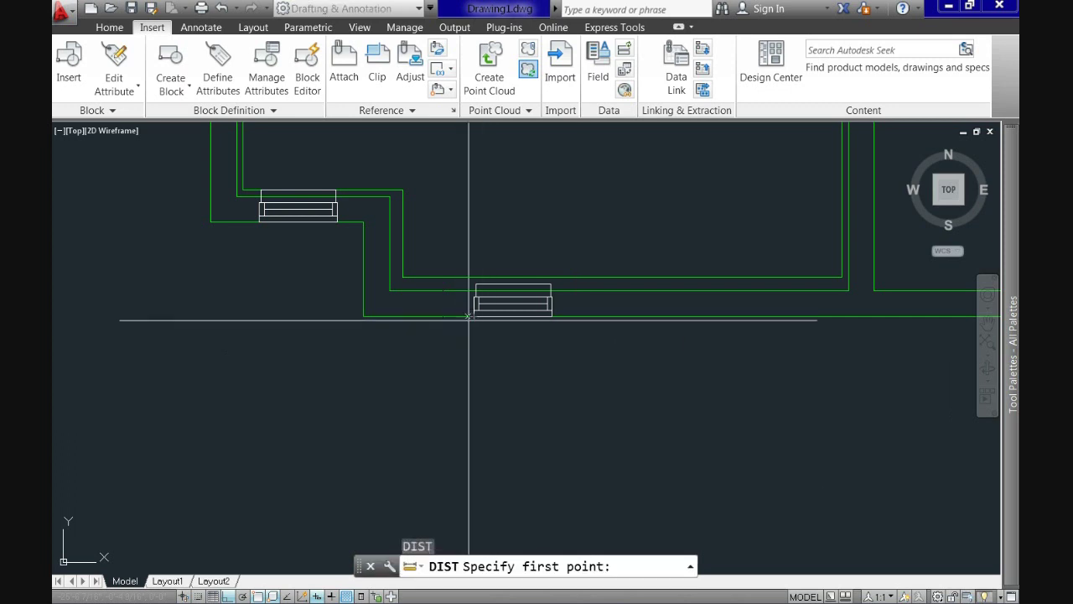
left_click(474, 316)
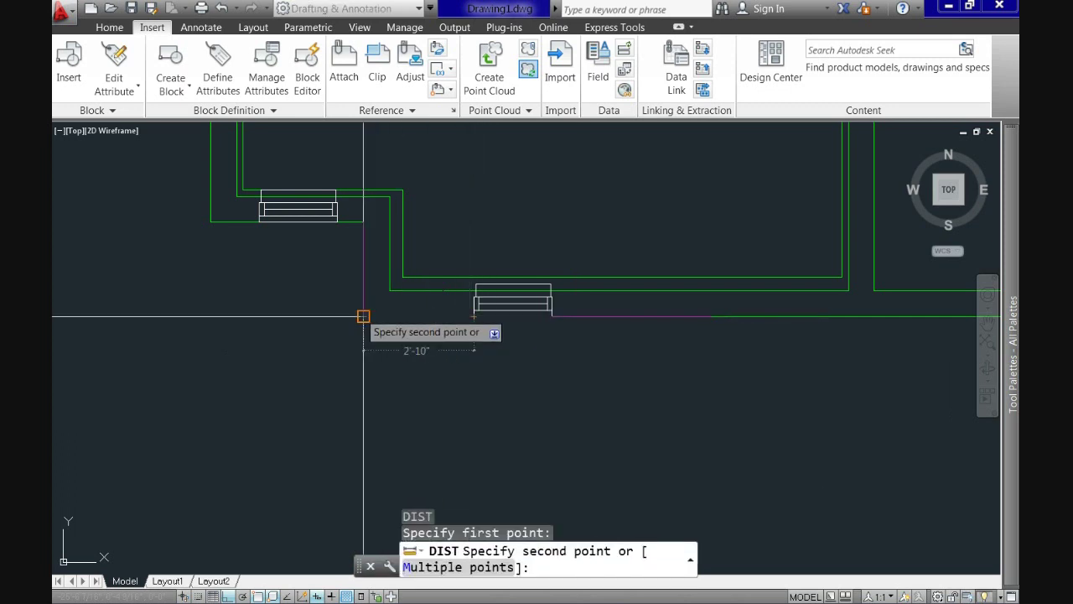
left_click(363, 316)
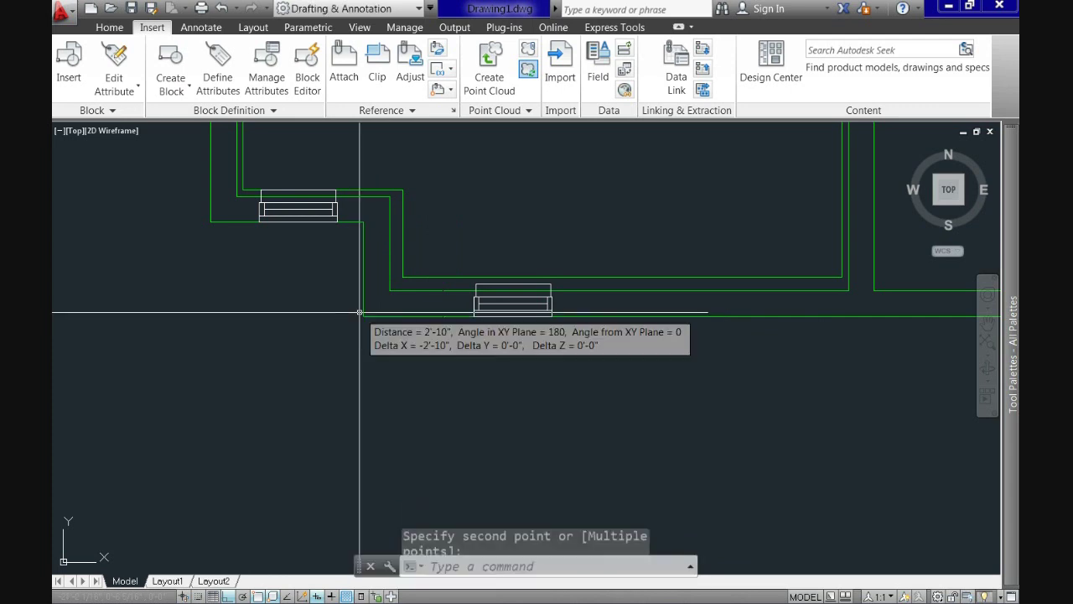
scroll(665, 408, "down", 5)
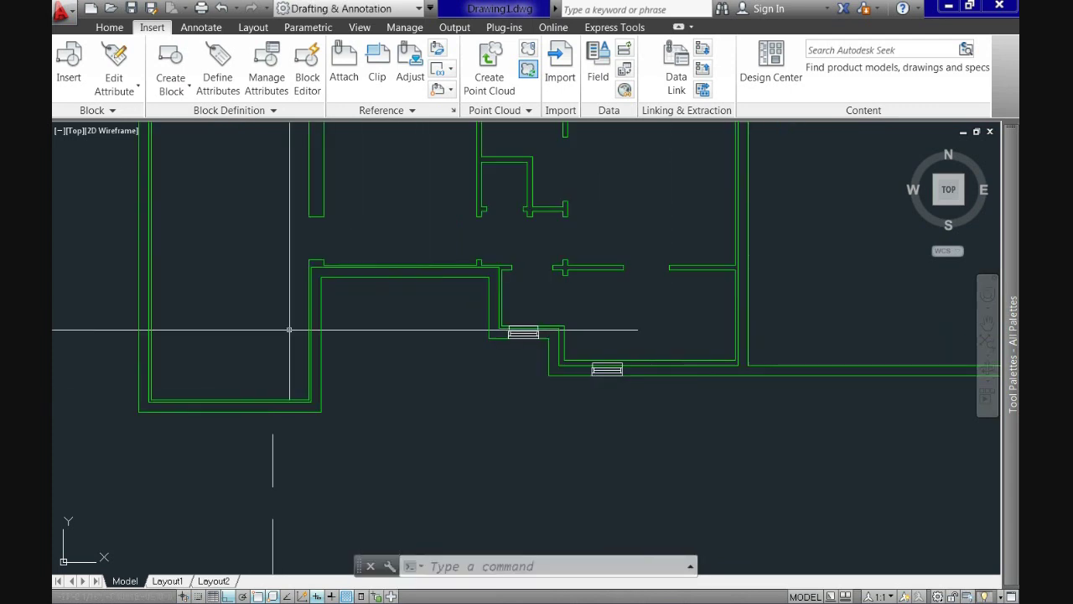
- Insert a WINDOW 3 block rotated 180° at the default scale
left_click(69, 60)
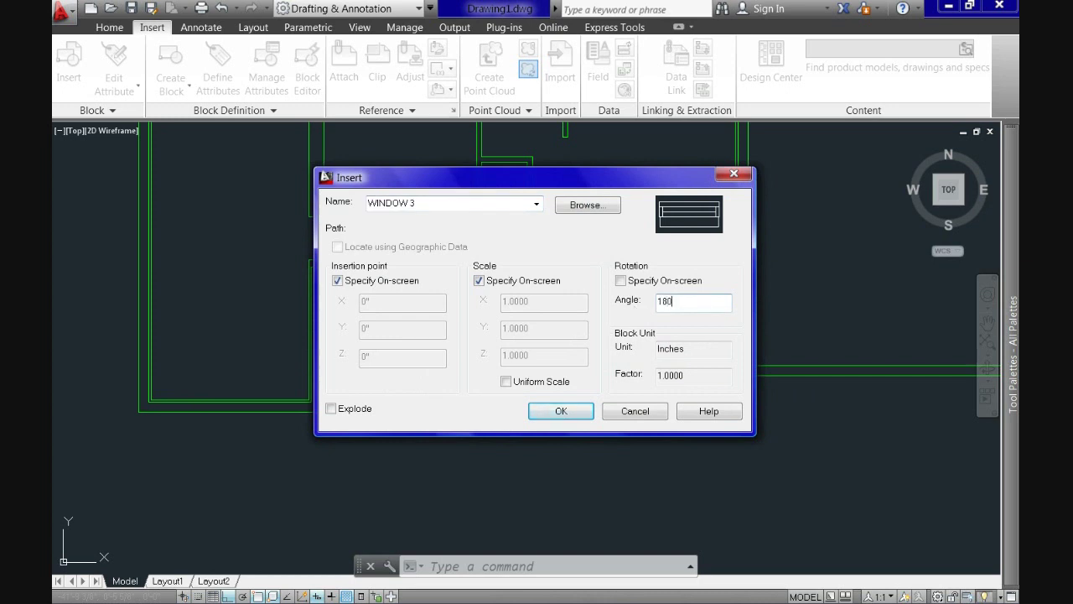
left_click(559, 411)
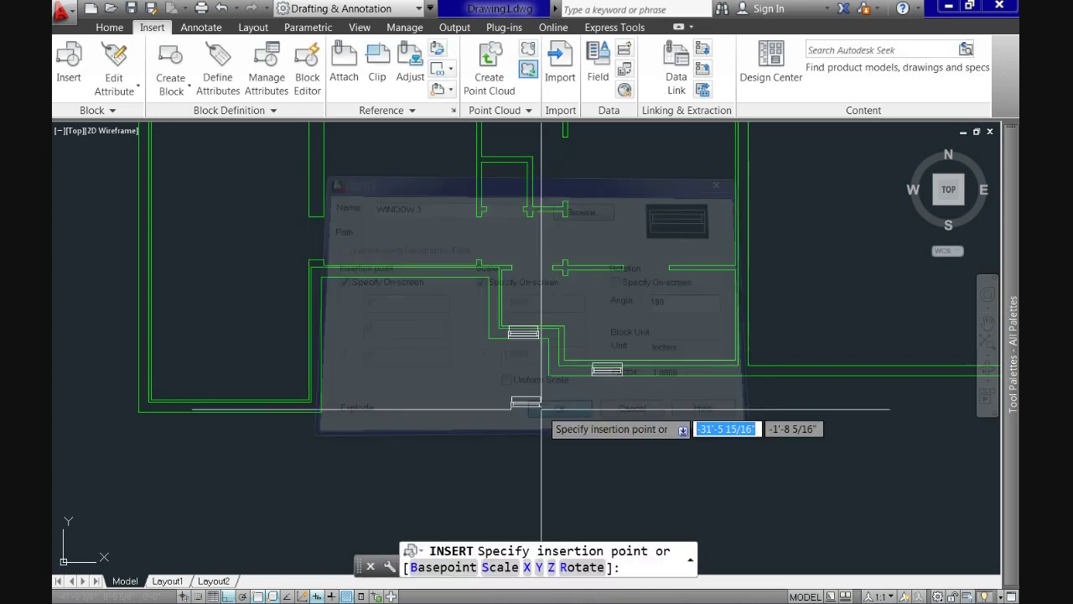
scroll(448, 352, "up", 2)
left_click(447, 345)
key("Return")
key("Return")
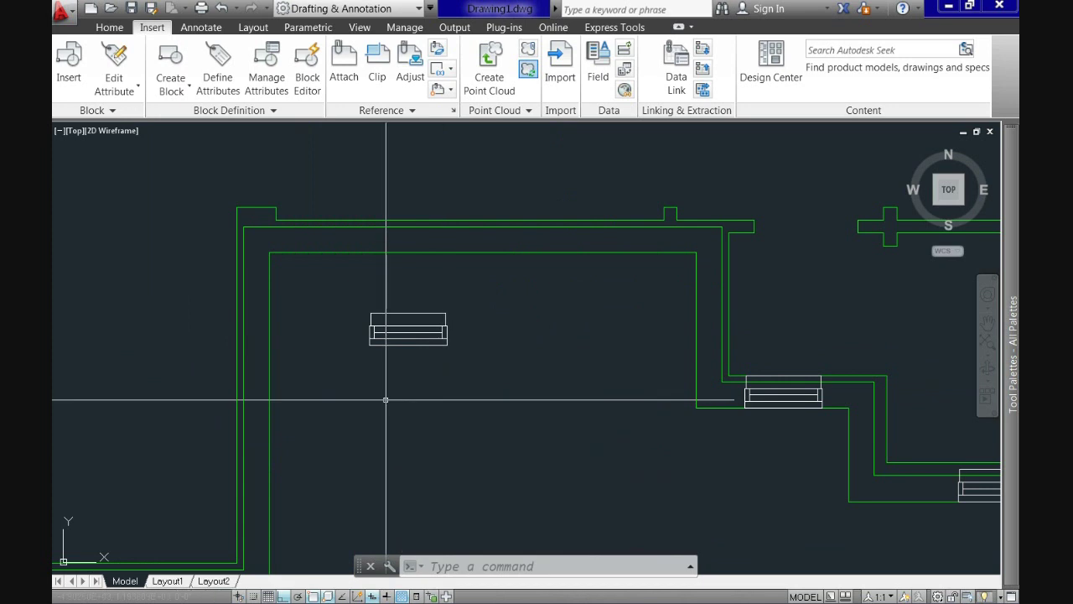
type("m")
- Move the new window block onto the upper wall corner
key("Return")
left_click(456, 367)
left_click(346, 299)
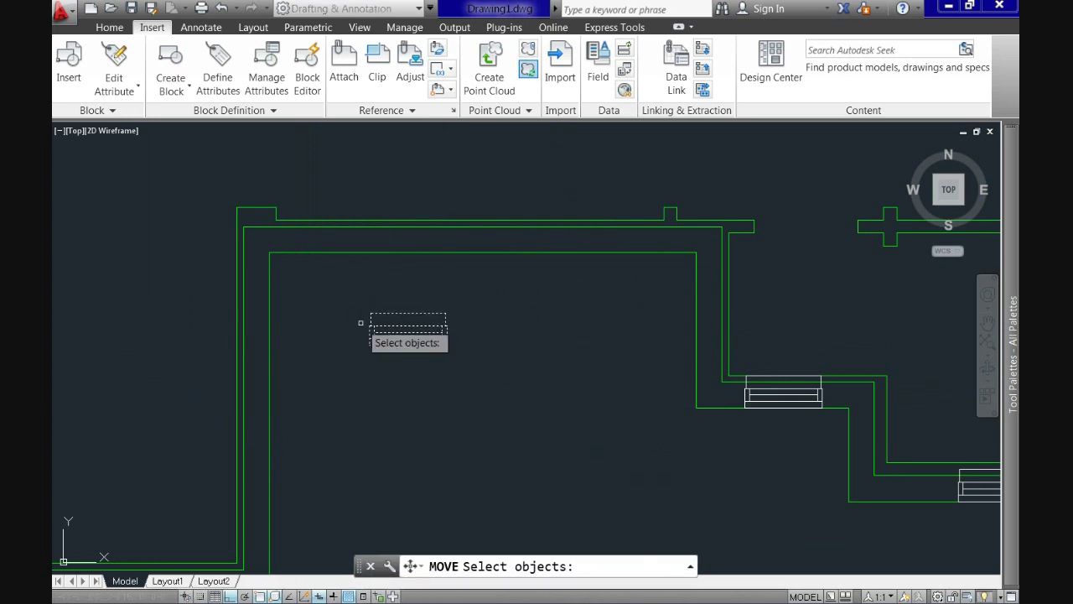
key("Return")
left_click(370, 344)
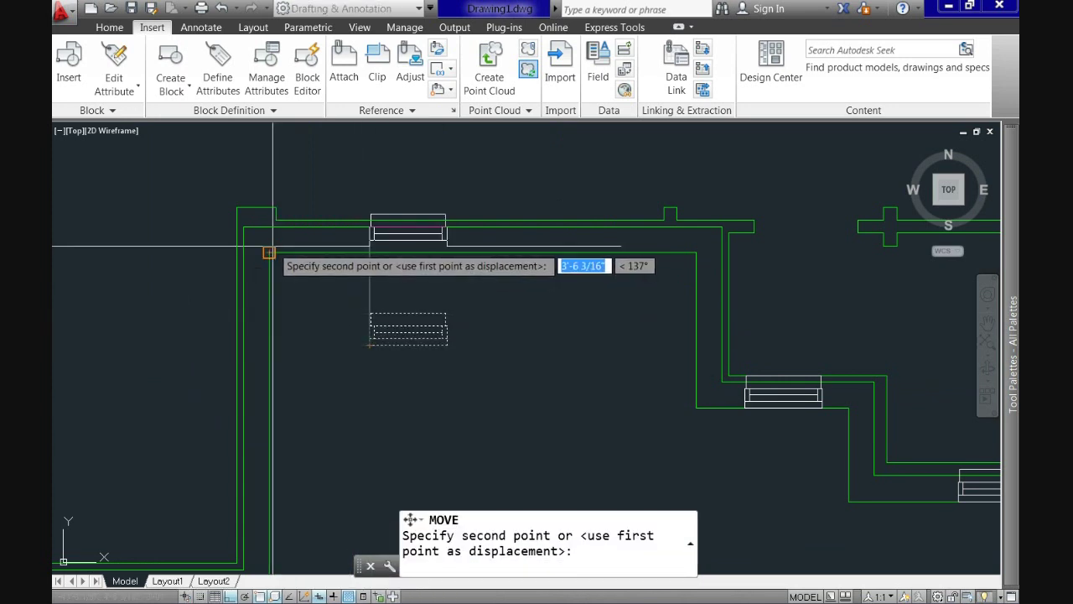
left_click(269, 252)
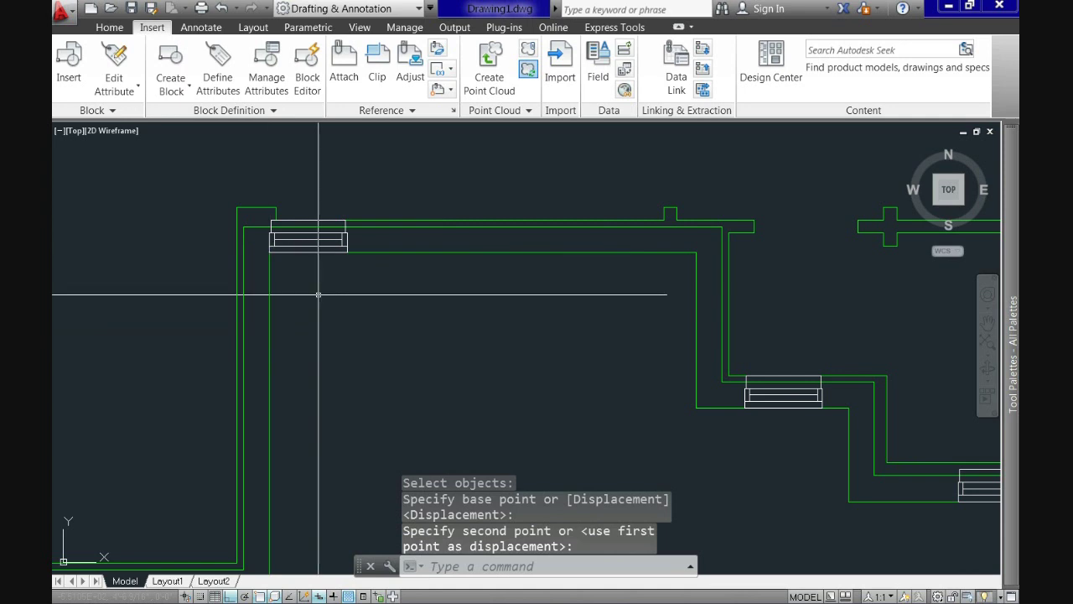
- Shift the upper-wall window 2'-4" to the right by typed displacement
key("Return")
left_click(316, 247)
key("Return")
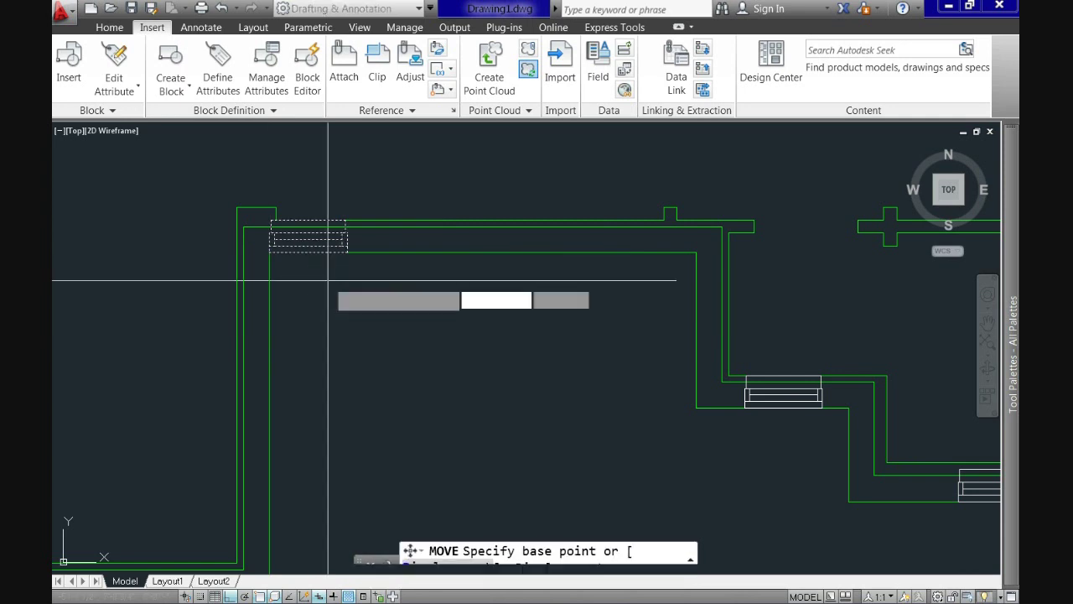
type("D")
key("Return")
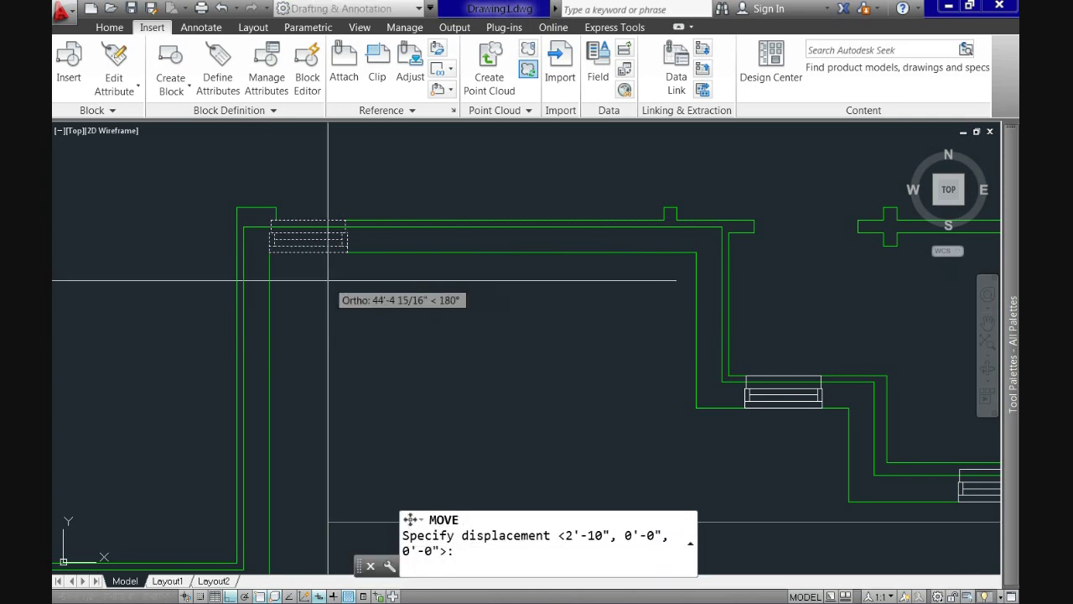
type("2'4")
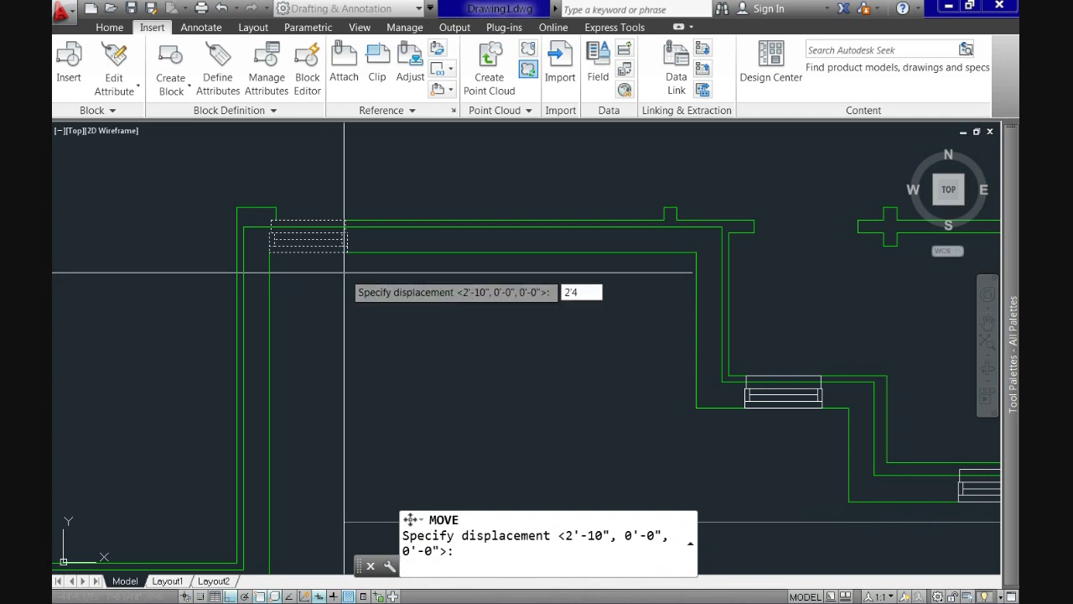
key("Return")
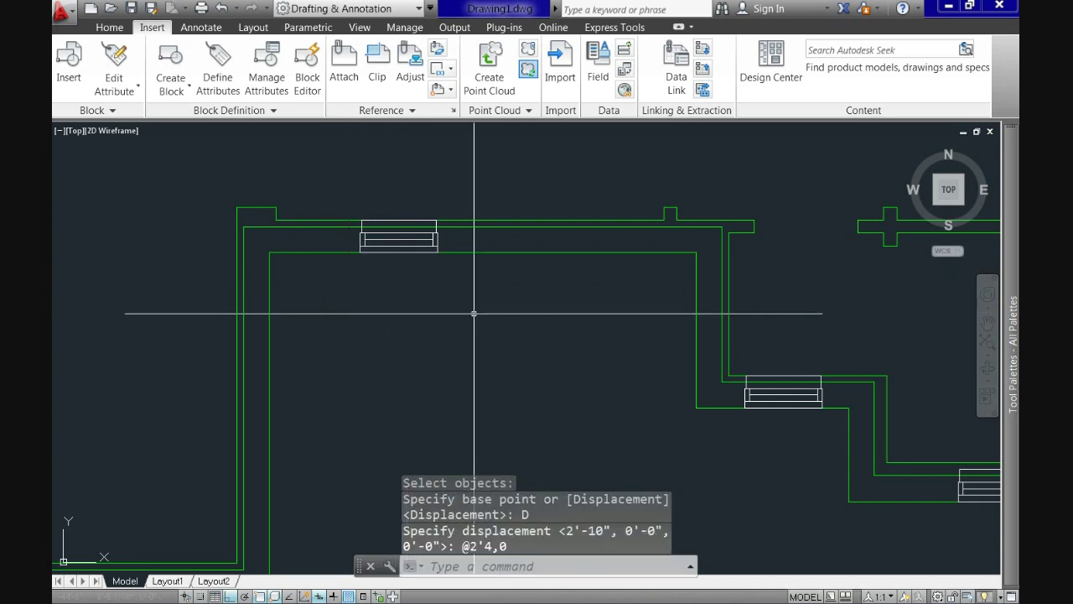
- Undo the last change and copy the window block to the wall's lower-left corner
key("ctrl+z")
type("co")
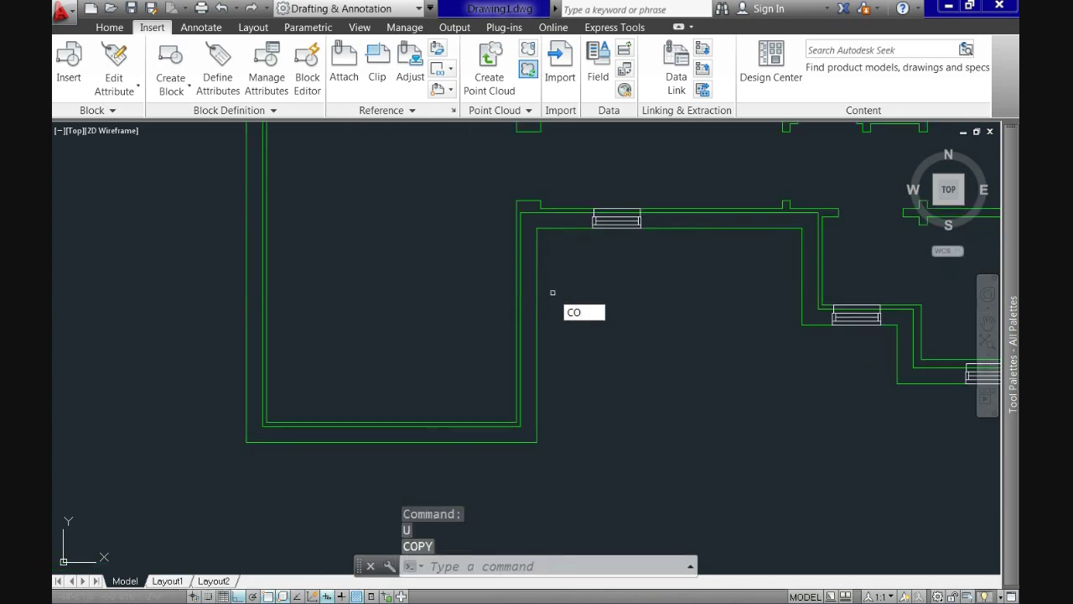
key("Return")
left_click(602, 223)
key("Return")
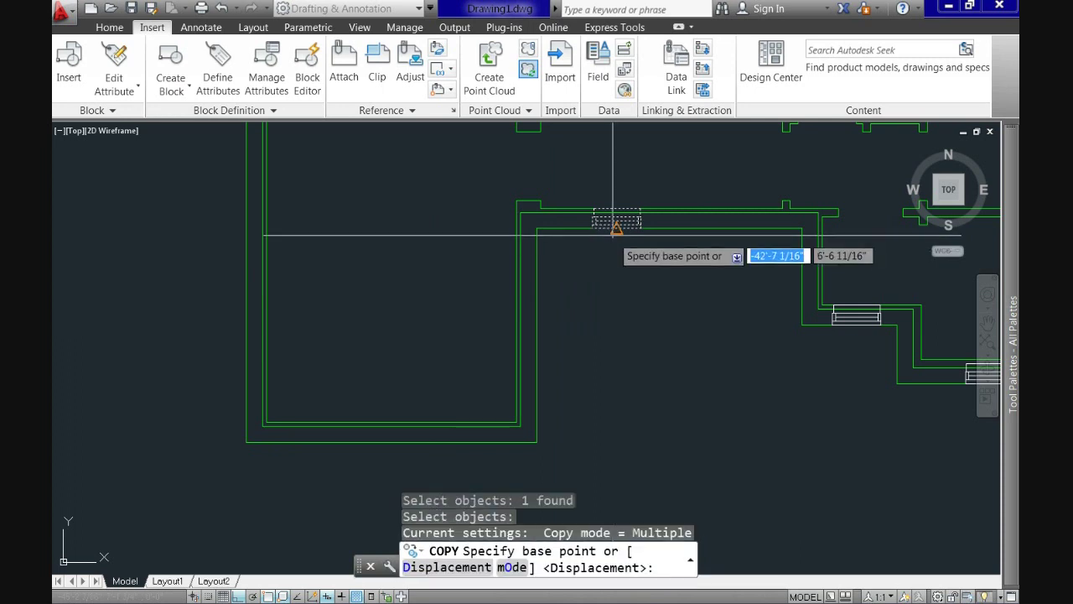
left_click(617, 228)
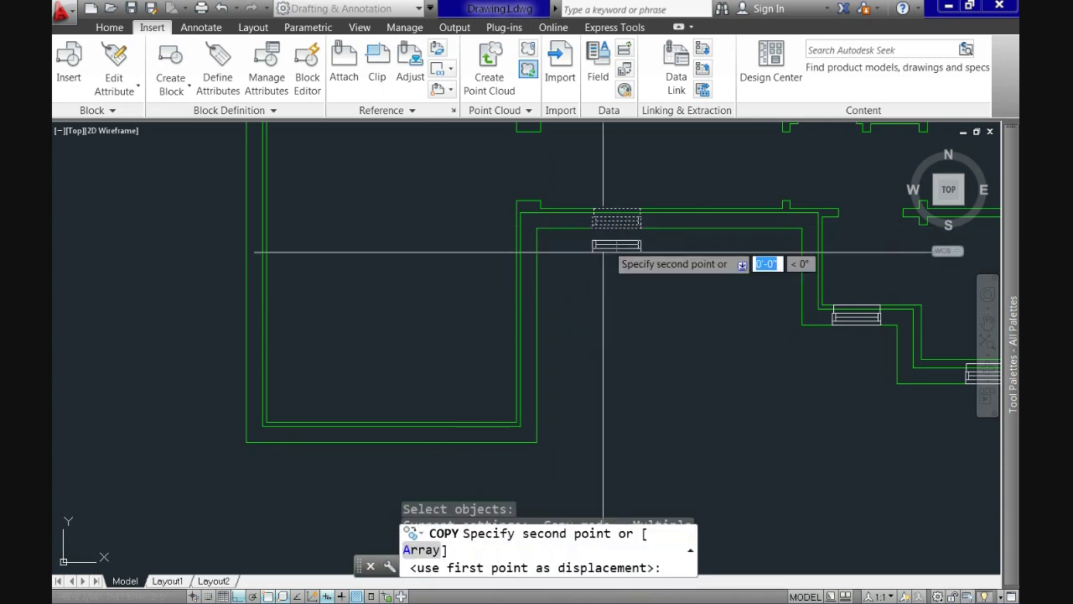
left_click(247, 442)
key("Return")
- Move the copied window 6' right into its wall opening by displacement
scroll(257, 442, "up", 4)
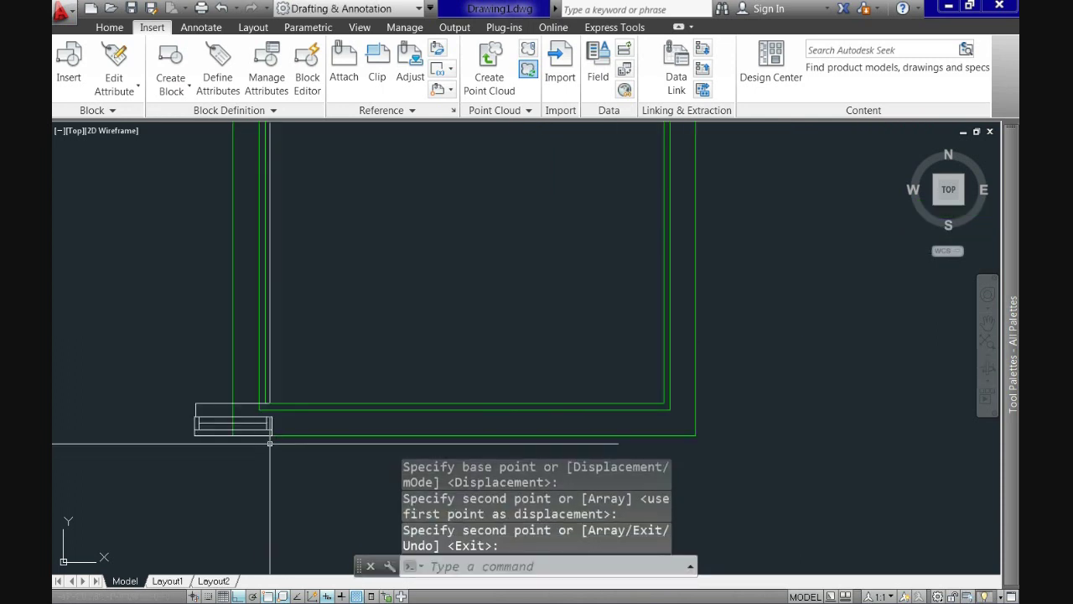
type("M")
key("Return")
left_click(411, 331)
left_click(311, 390)
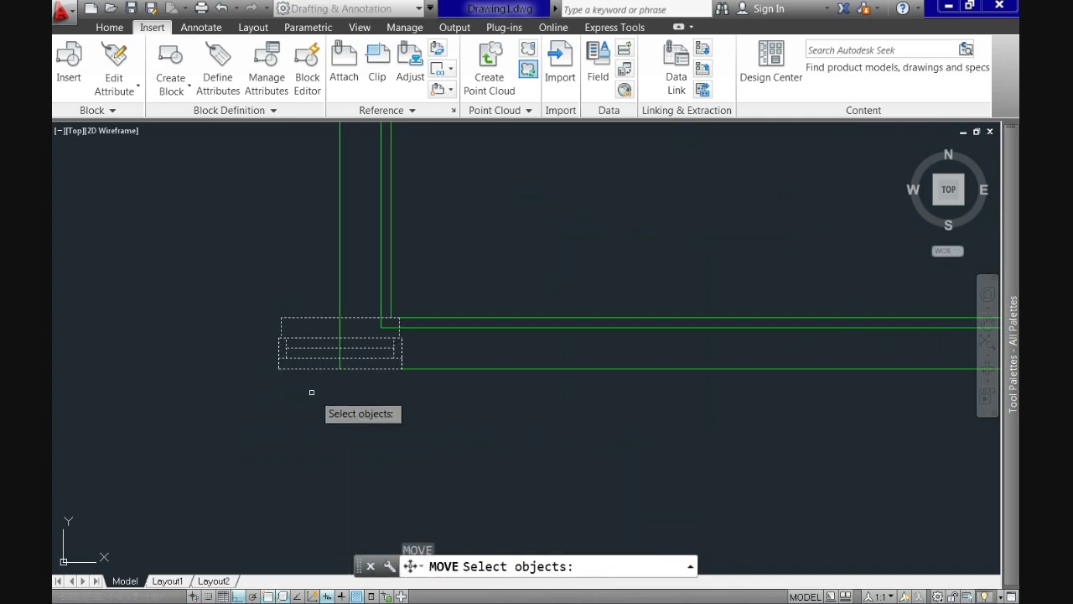
key("Return")
type("D")
key("Return")
type("6")
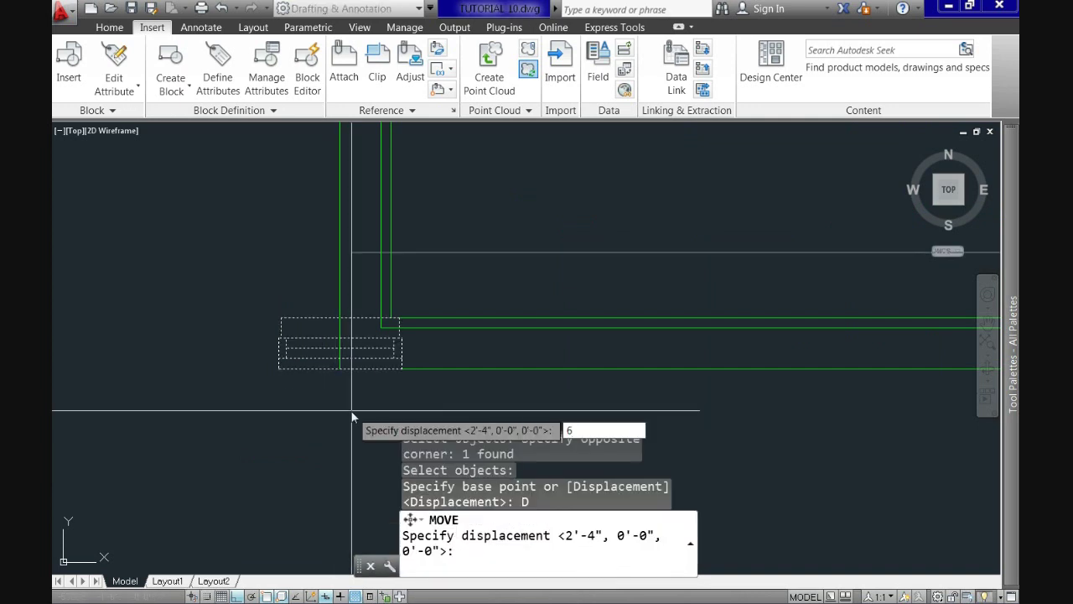
key("Tab")
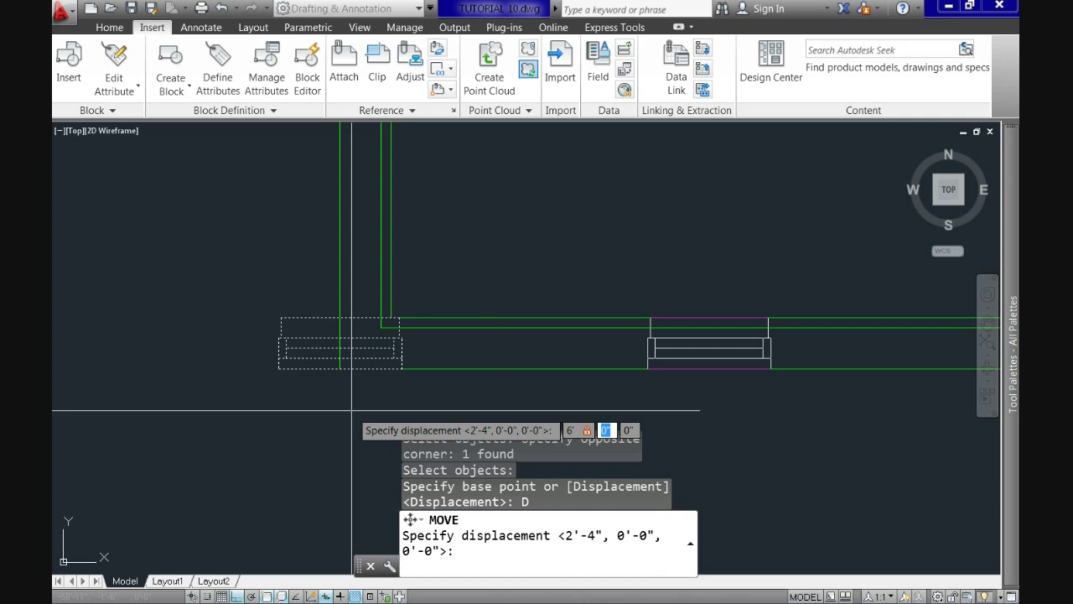
key("Return")
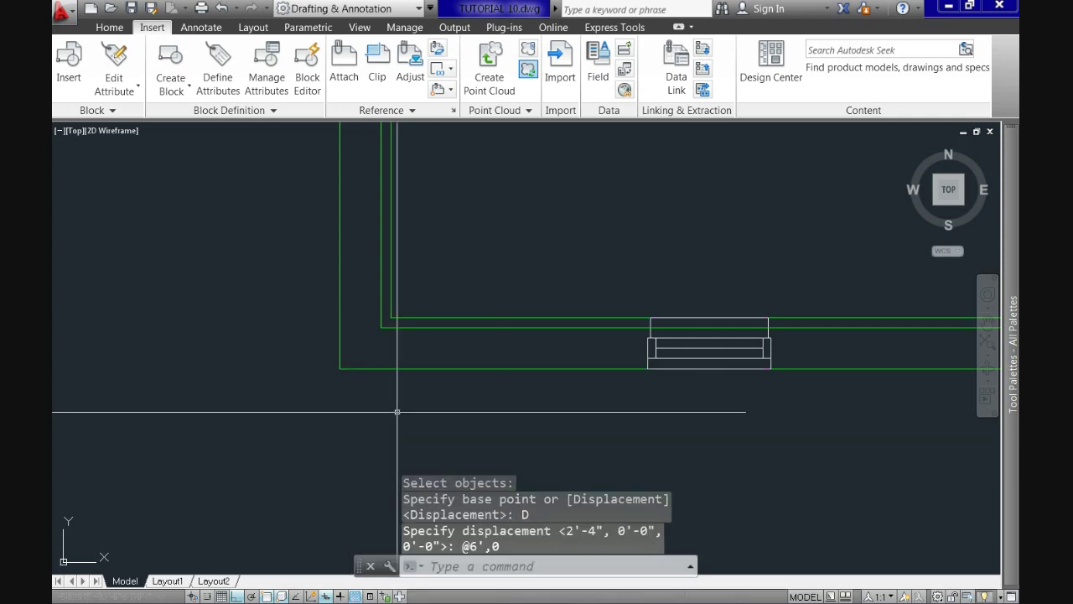
type("CO")
key("Return")
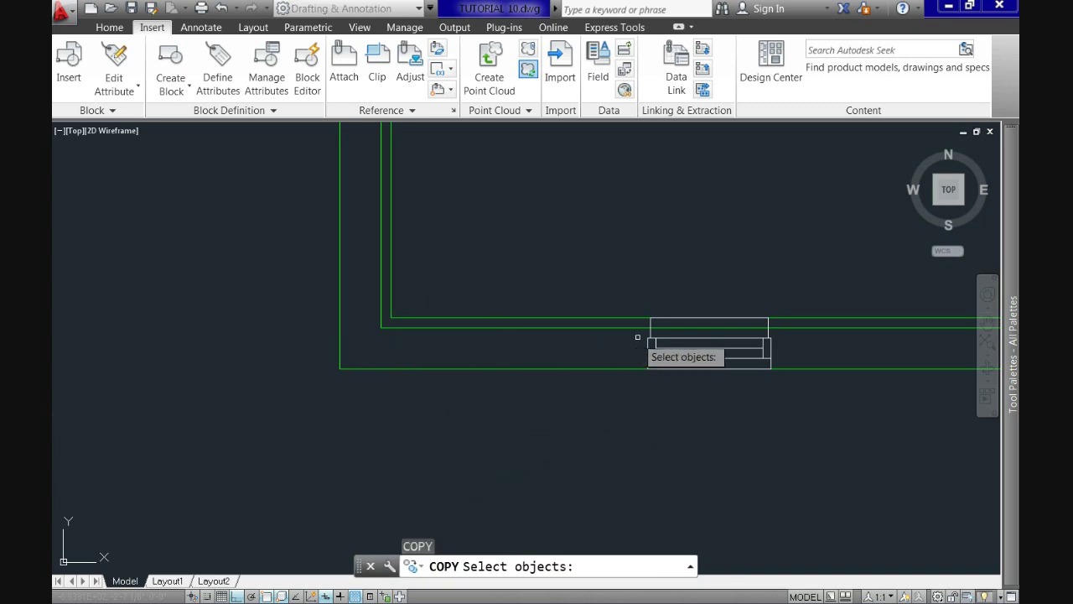
- Copy the window block onto the opposite wall above
left_click(652, 335)
key("Return")
left_click(669, 424)
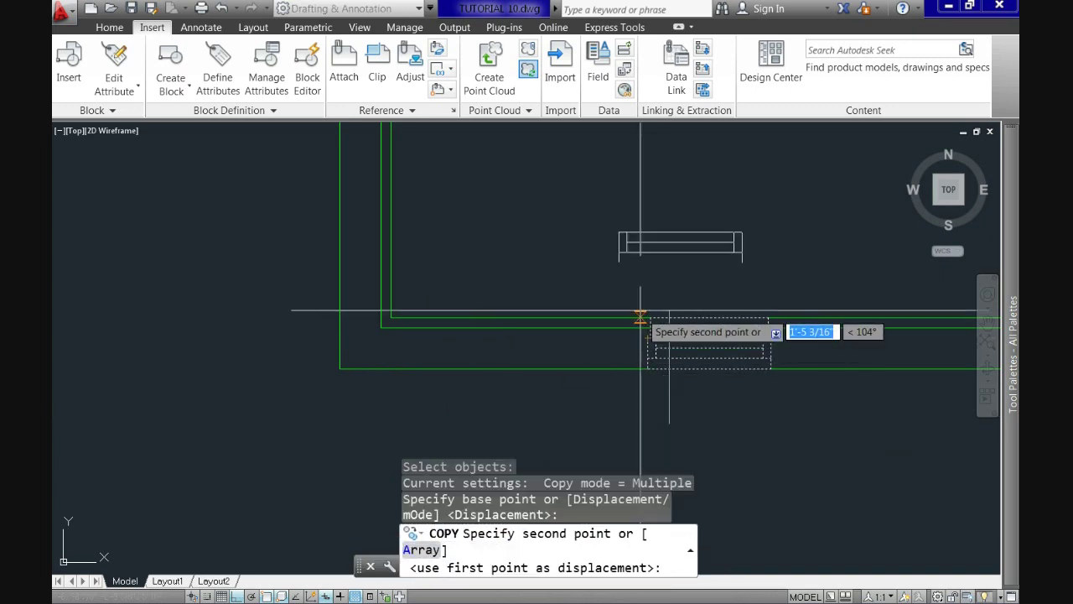
left_click(641, 255)
key("Return")
scroll(641, 267, "down", 3)
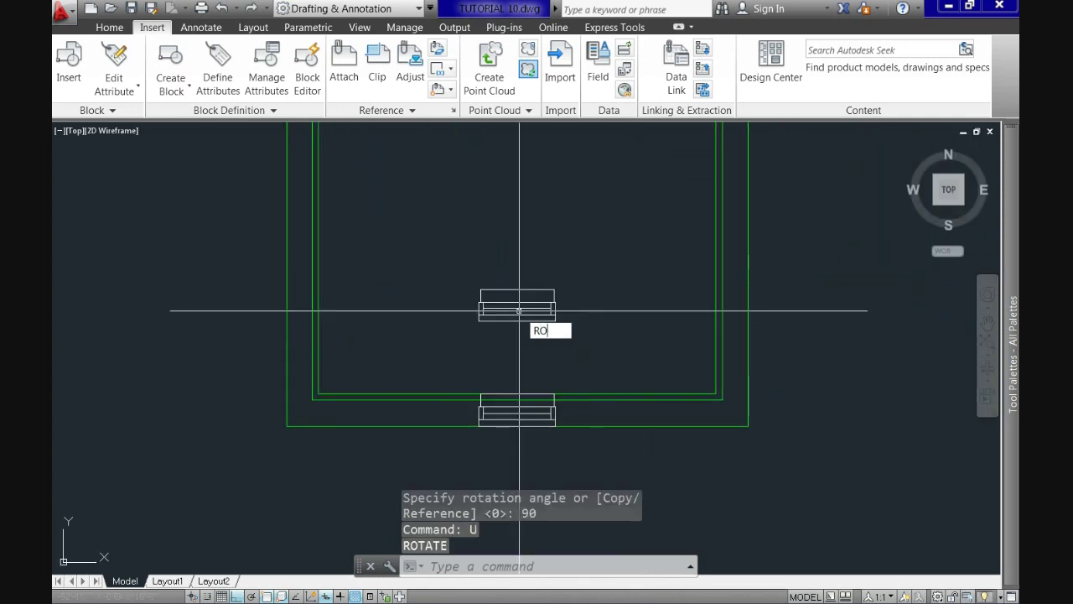
- Rotate the copied window block -90° about its endpoint to stand upright
key("Return")
left_click(537, 300)
left_click(493, 312)
key("Return")
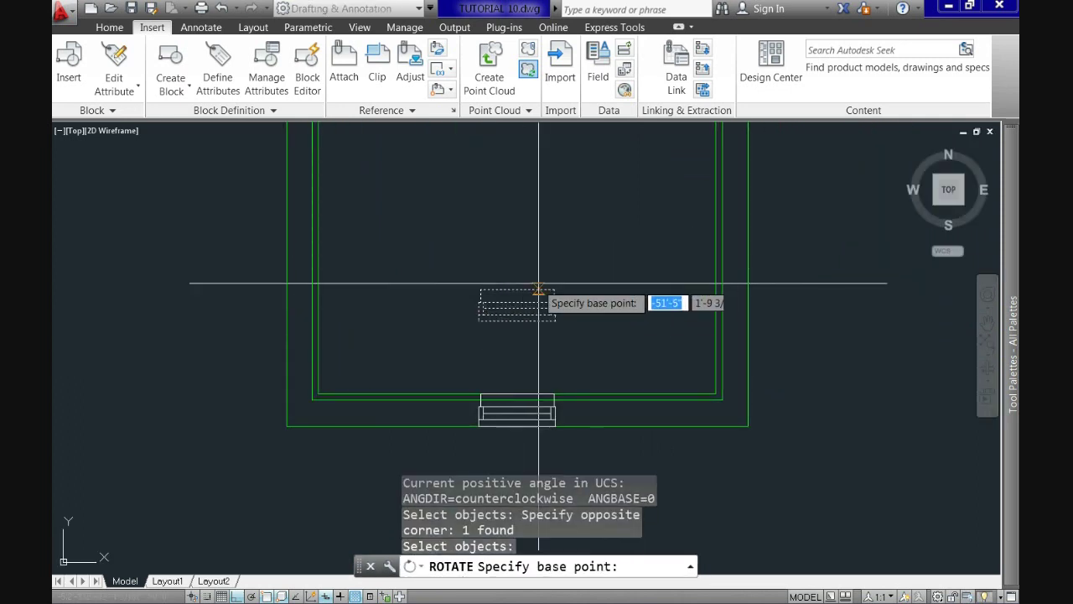
left_click(554, 290)
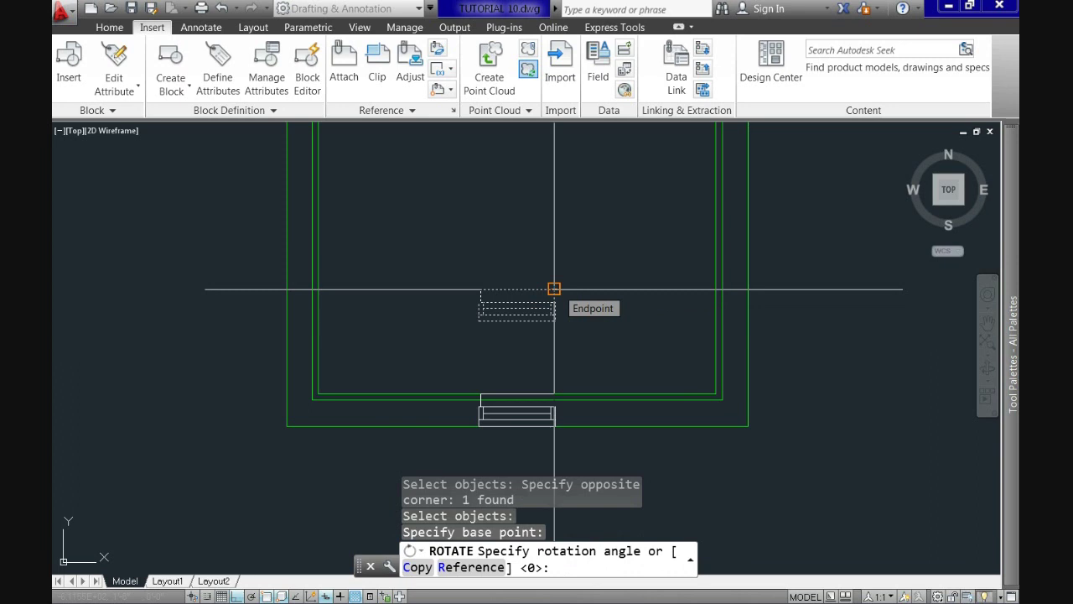
type("-90")
key("Return")
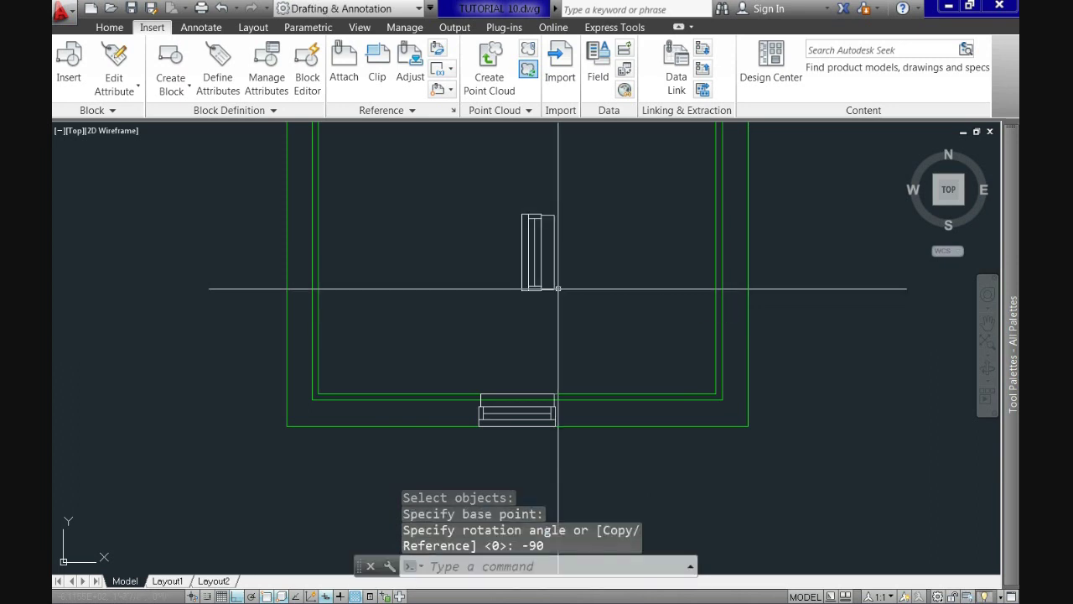
- Move the upright window block to the lower corner of the left wall
type("m")
key("Return")
left_click(590, 335)
left_click(532, 295)
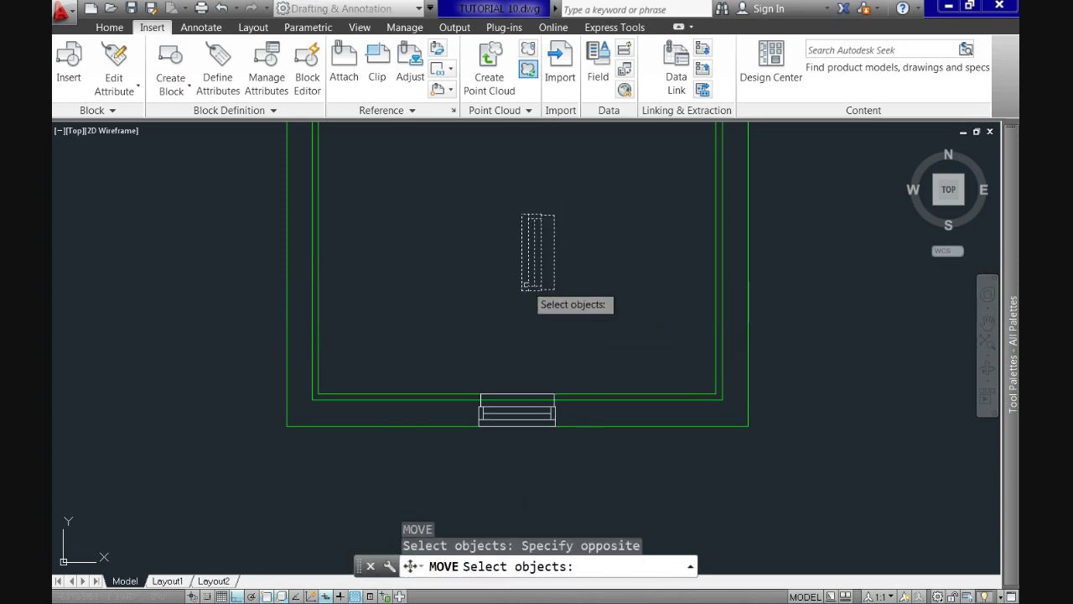
key("Return")
left_click(522, 290)
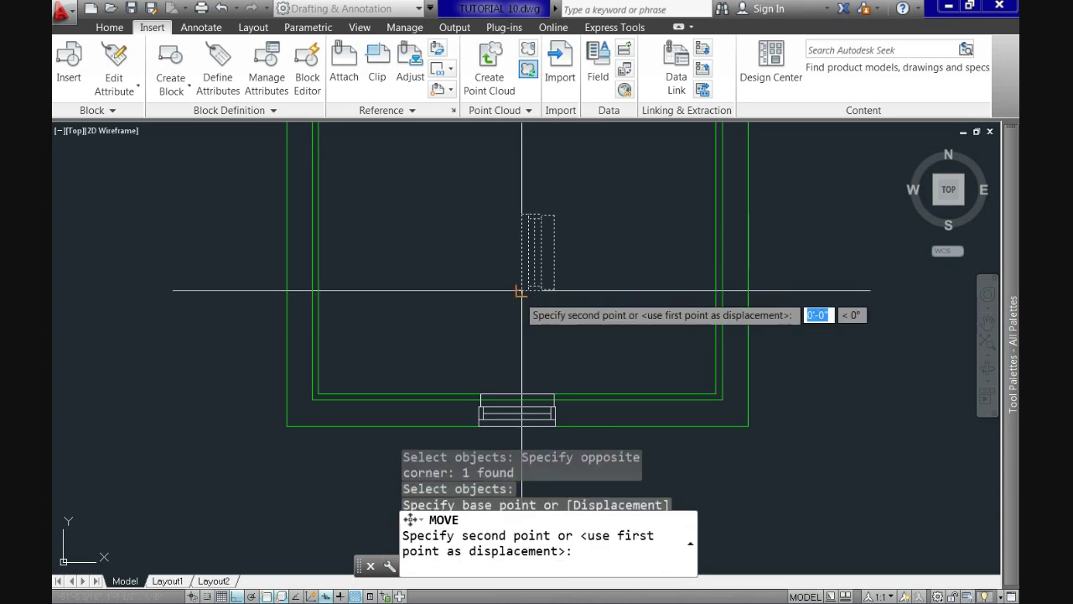
left_click(286, 426)
- Shift the window 4'-6" up the left wall by displacement
type("m")
key("Return")
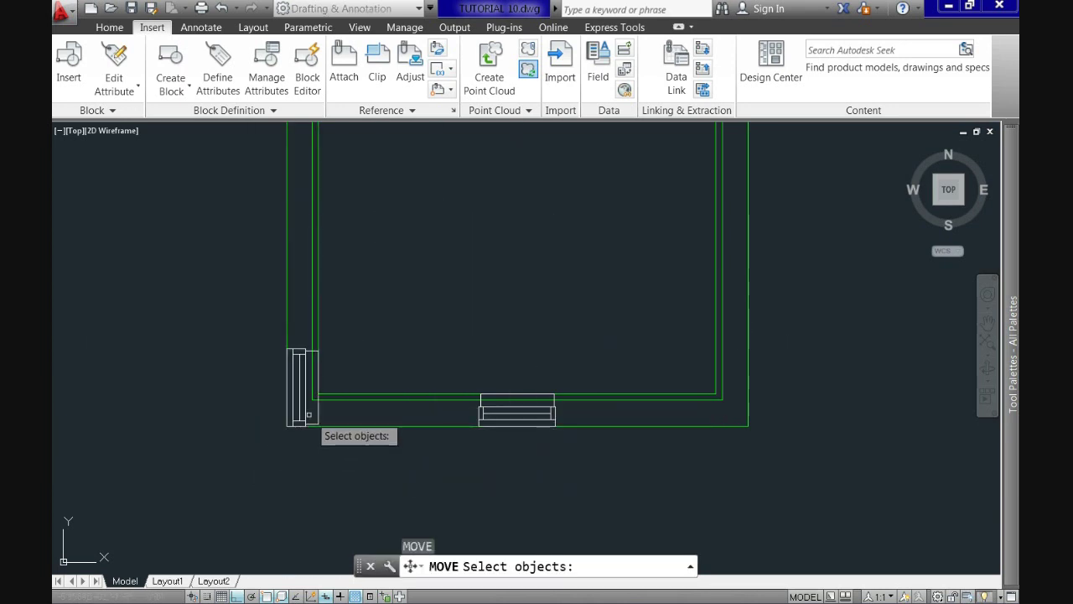
left_click(304, 413)
key("Return")
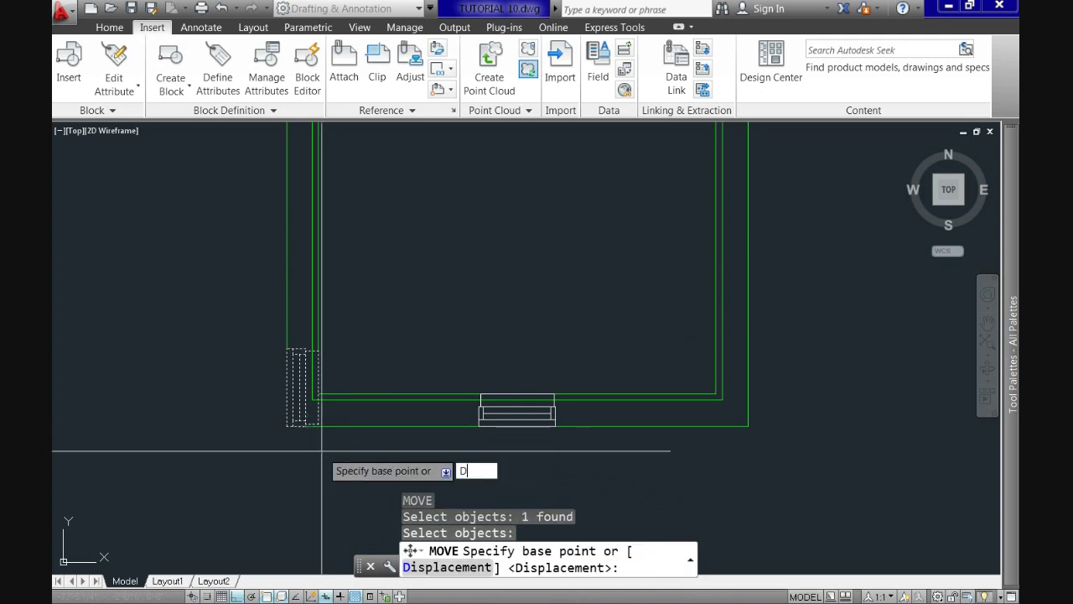
key("Return")
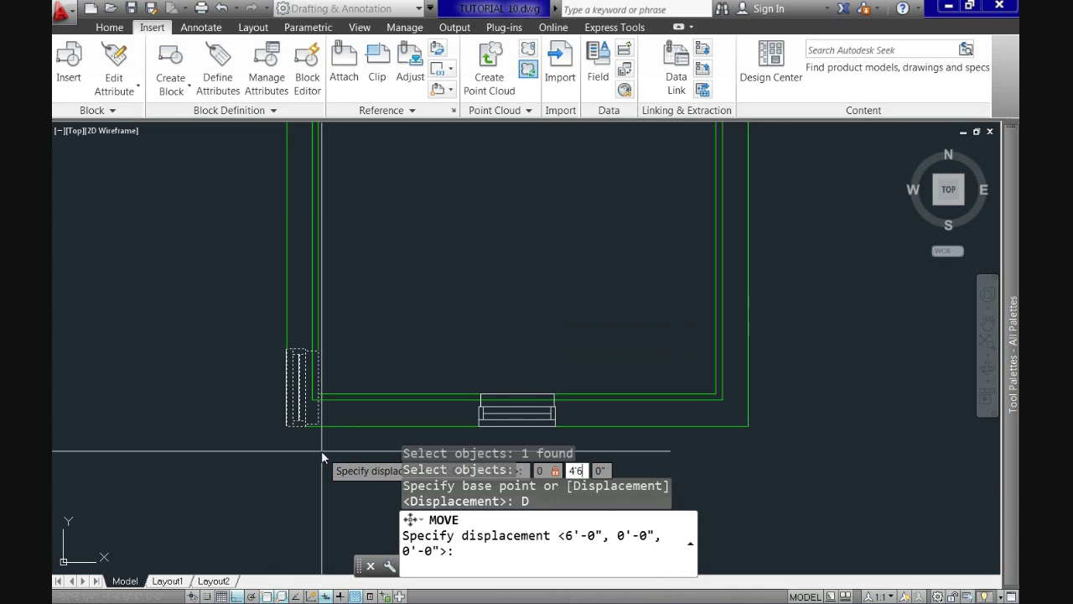
key("Tab")
key("Return")
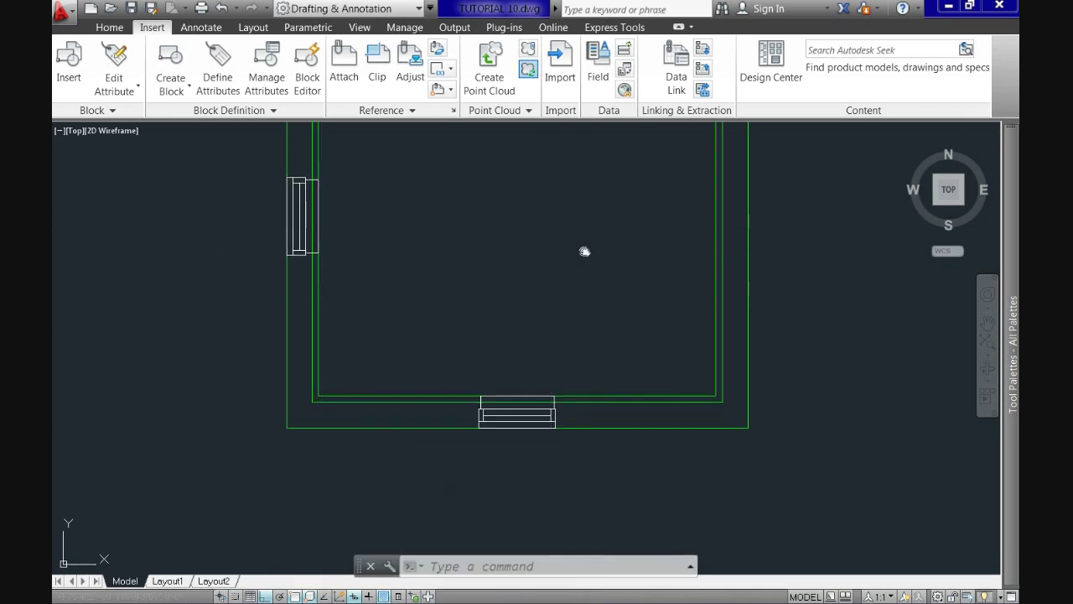
scroll(582, 249, "down", 3)
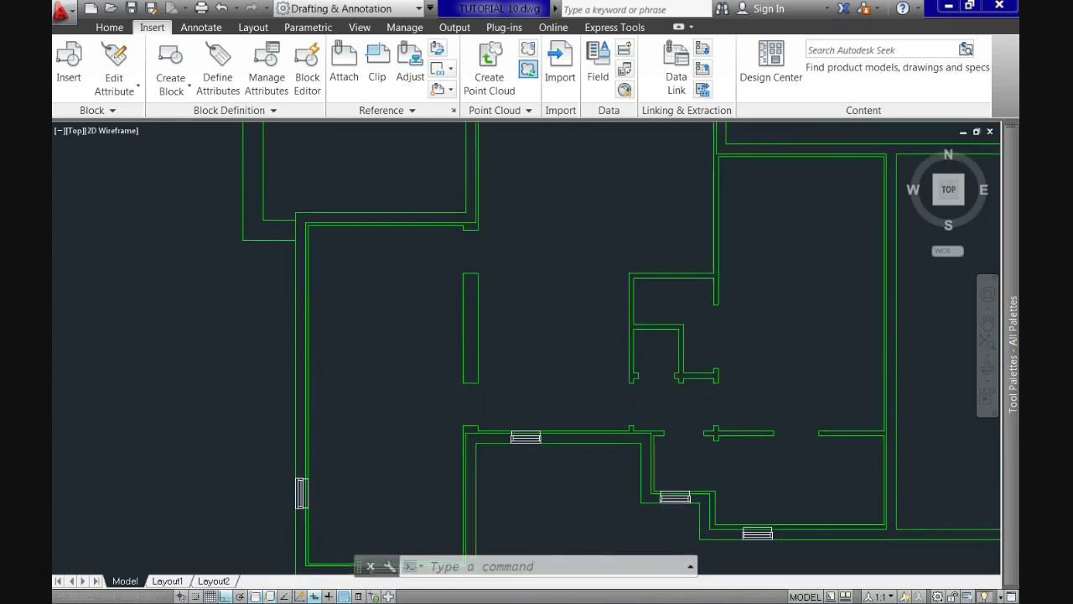
- Insert the WINDOW 1 block at scale 1 near the top-left wall
left_click(79, 58)
left_click(537, 205)
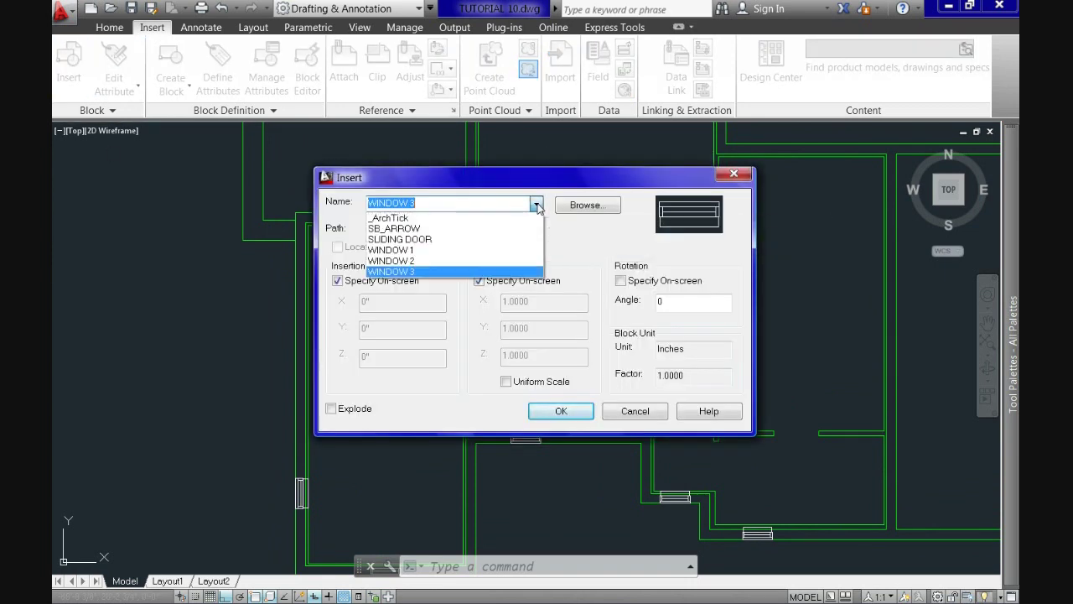
left_click(487, 251)
left_click(555, 414)
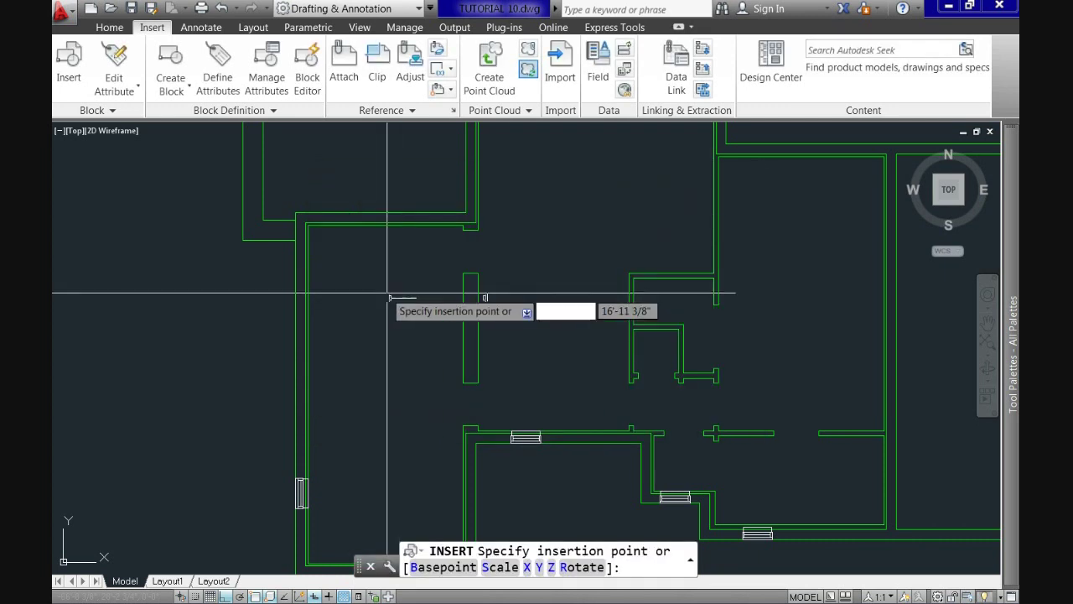
left_click(355, 250)
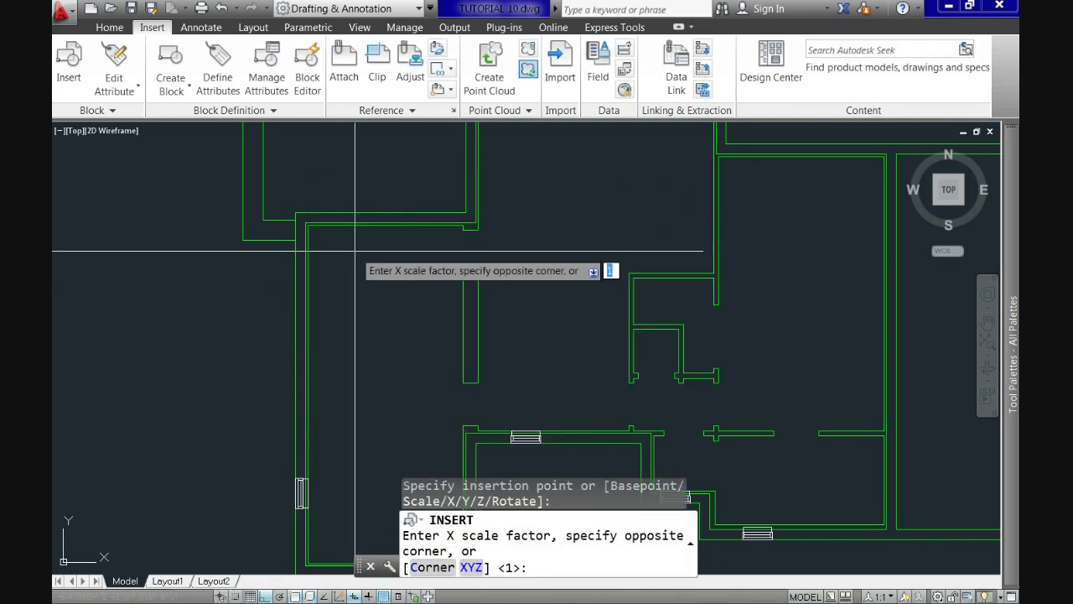
key("Return")
key("Return")
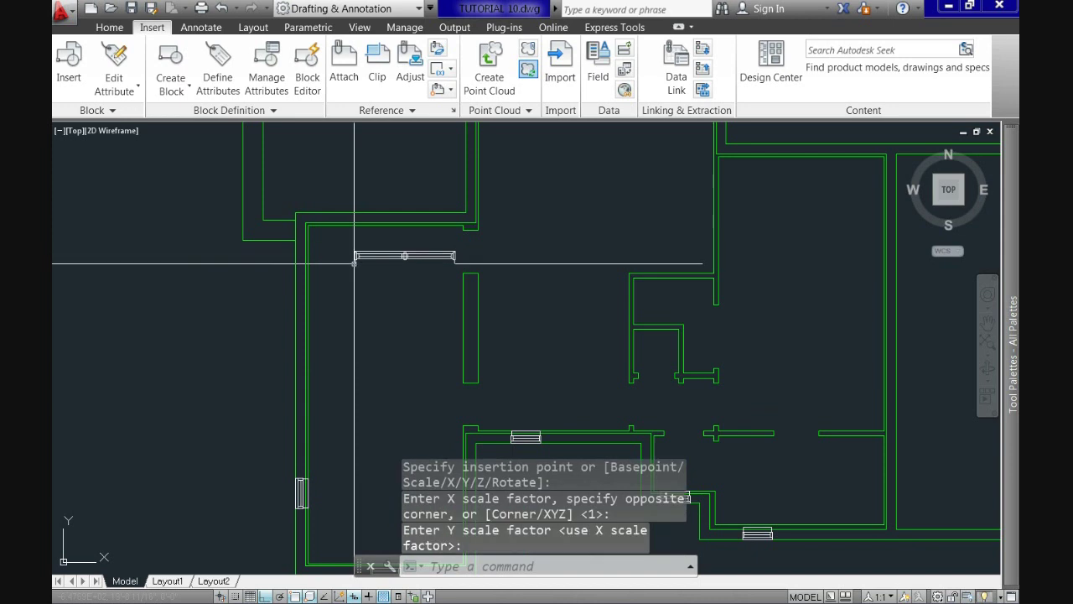
type("M")
- Move the new window by its end point onto the top-left wall corner
key("Return")
left_click(400, 282)
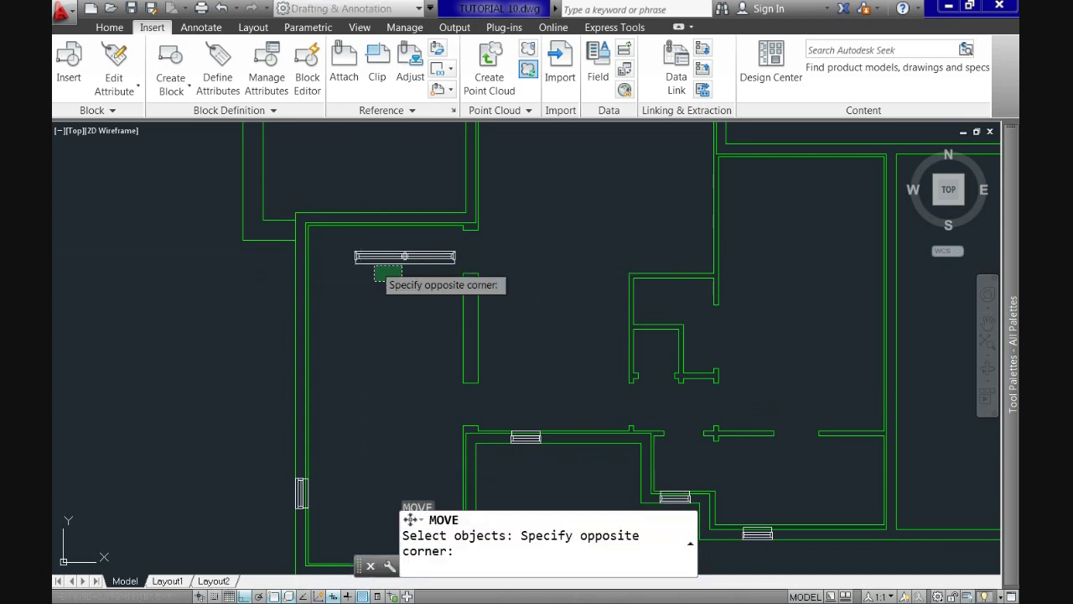
left_click(375, 258)
key("Return")
scroll(404, 256, "up", 2)
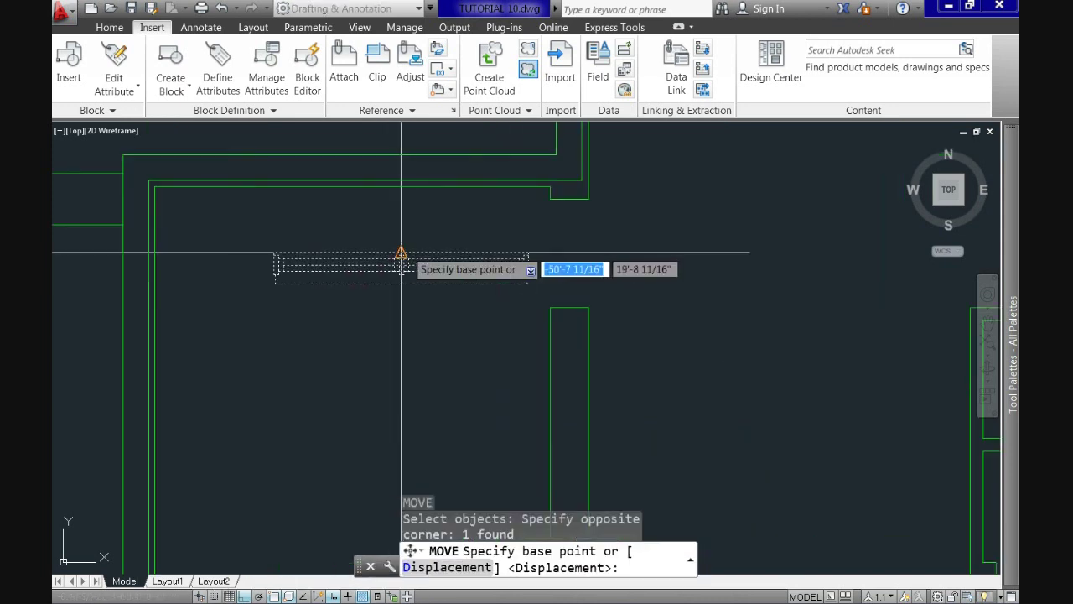
left_click(407, 252)
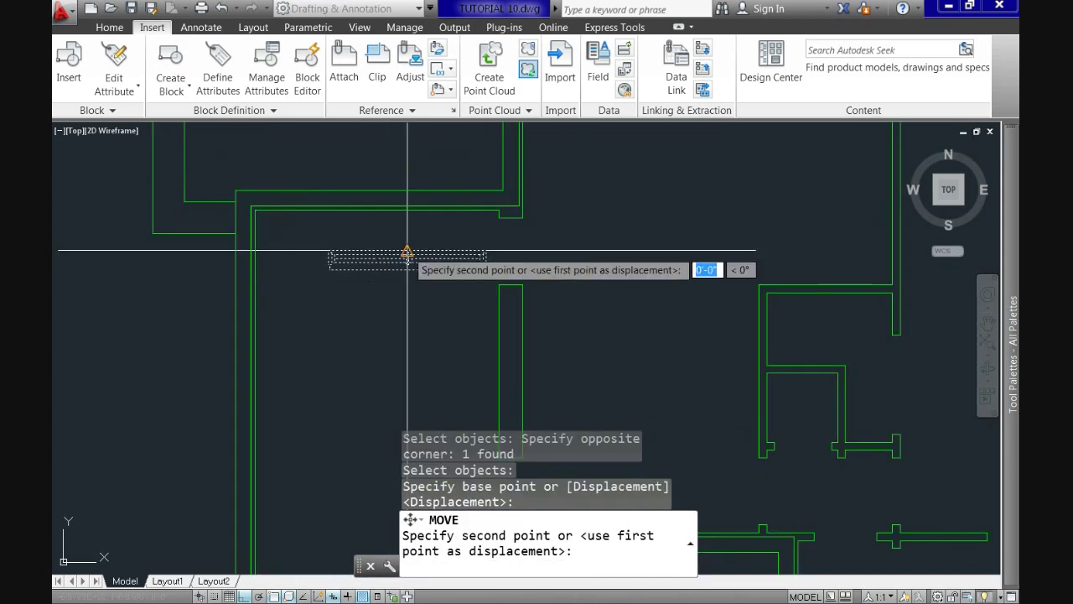
left_click(235, 195)
- Copy the WINDOW 1 block to a wall corner and onto the right room's top wall
middle_click_drag(245, 208, 299, 298)
type("CO")
key("Return")
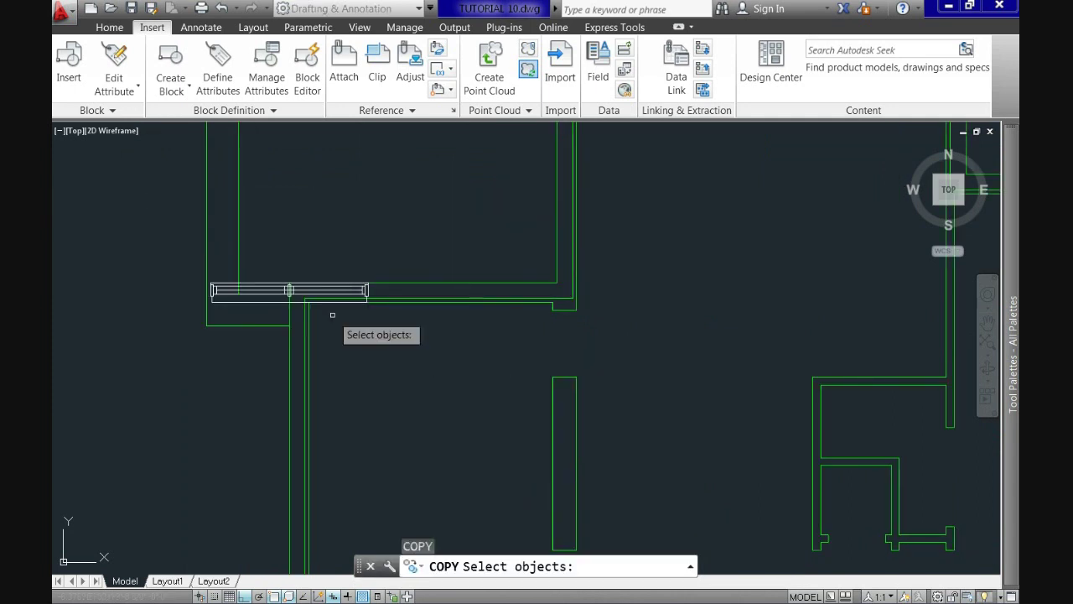
left_click(288, 290)
key("Return")
scroll(288, 289, "down", 3)
left_click(207, 284)
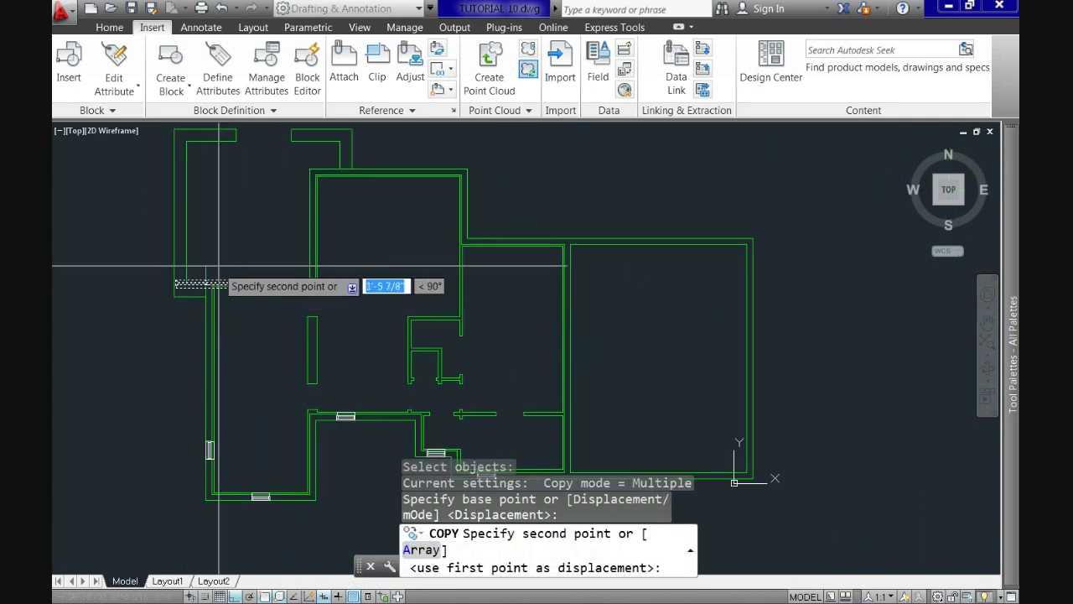
scroll(463, 237, "up", 5)
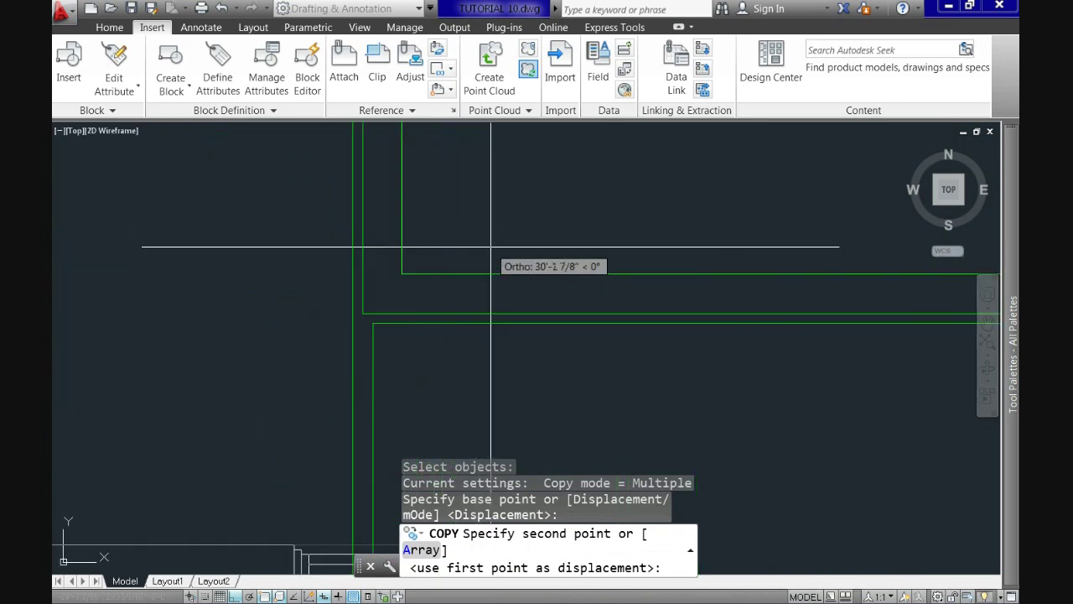
left_click(402, 274)
scroll(403, 274, "down", 5)
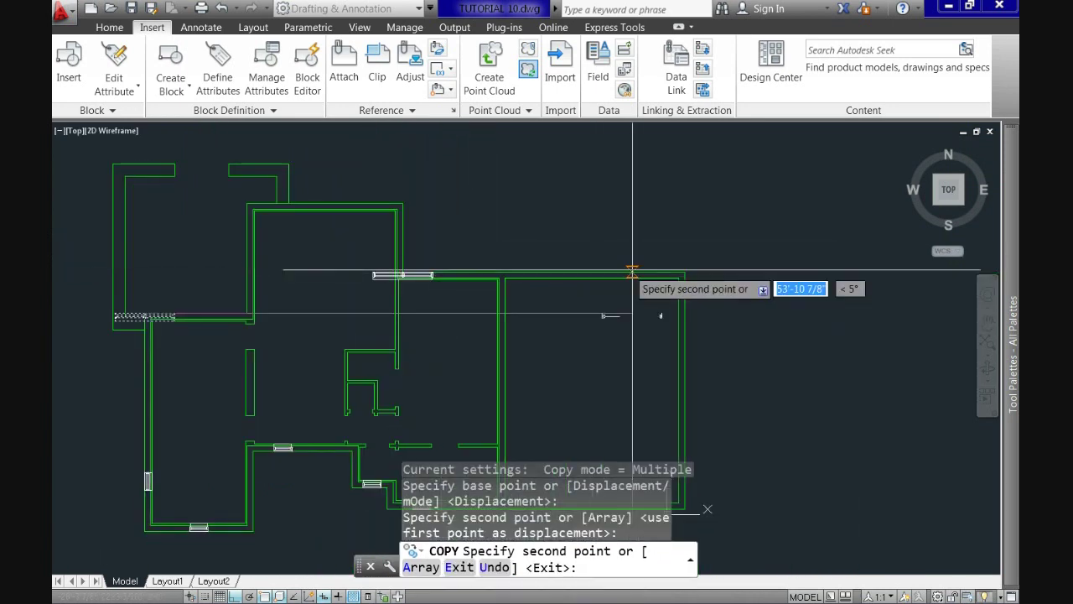
scroll(654, 275, "up", 5)
left_click(656, 275)
key("Return")
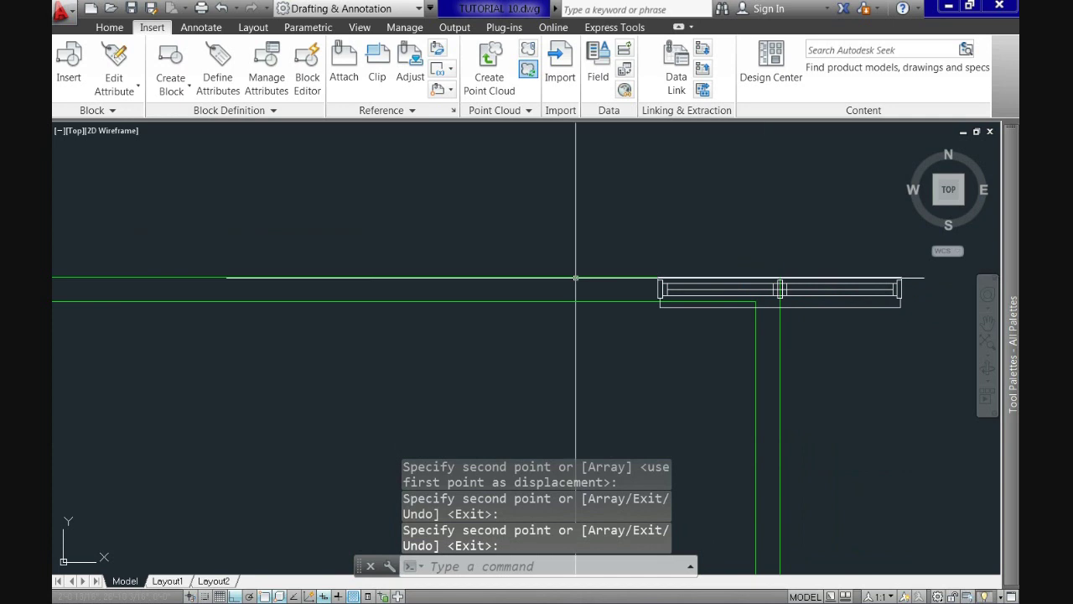
scroll(321, 293, "up", 3)
scroll(455, 343, "up", 5)
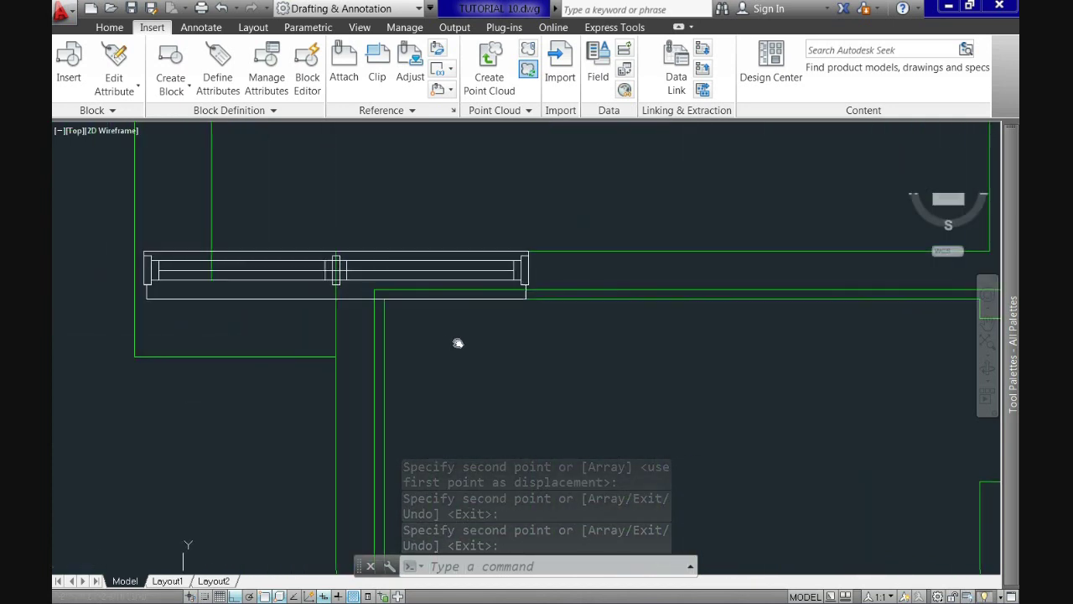
- Move the corner window block 6'5" to the right along its wall
type("m")
key("Return")
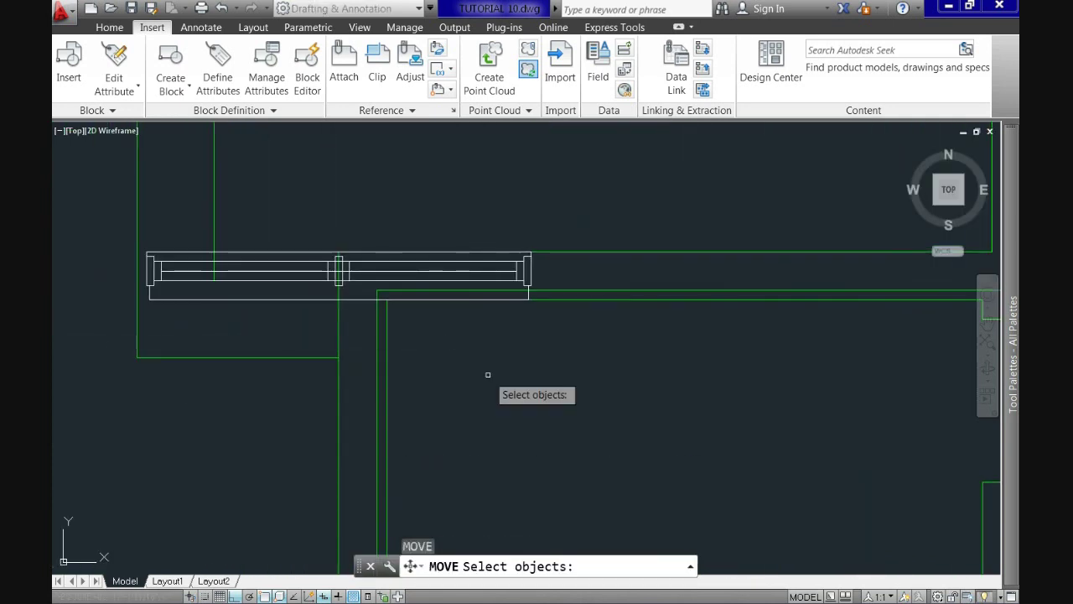
left_click(167, 298)
key("Return")
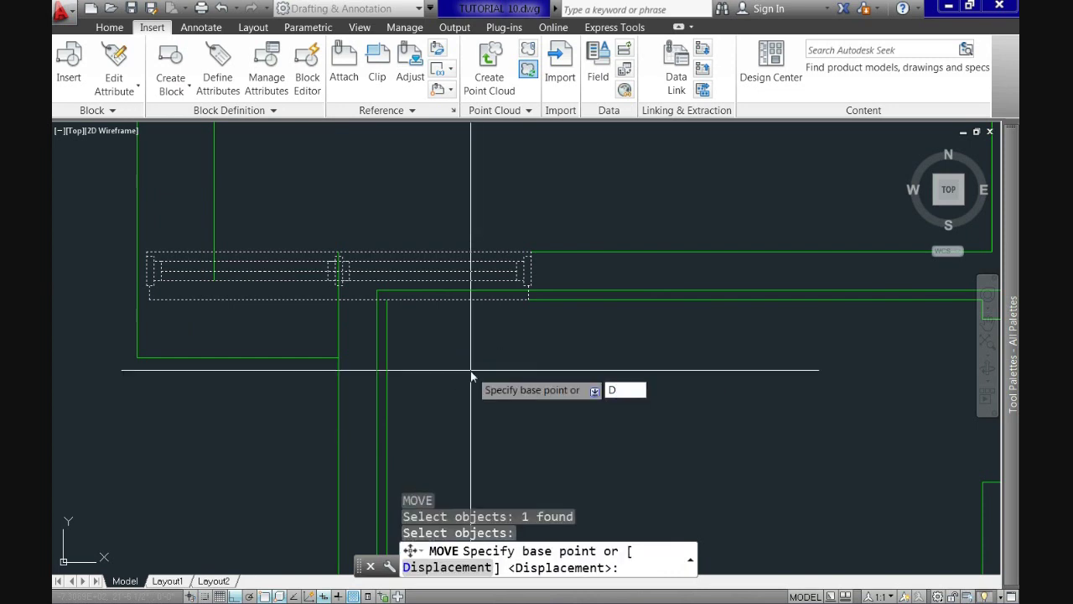
key("Return")
type("6")
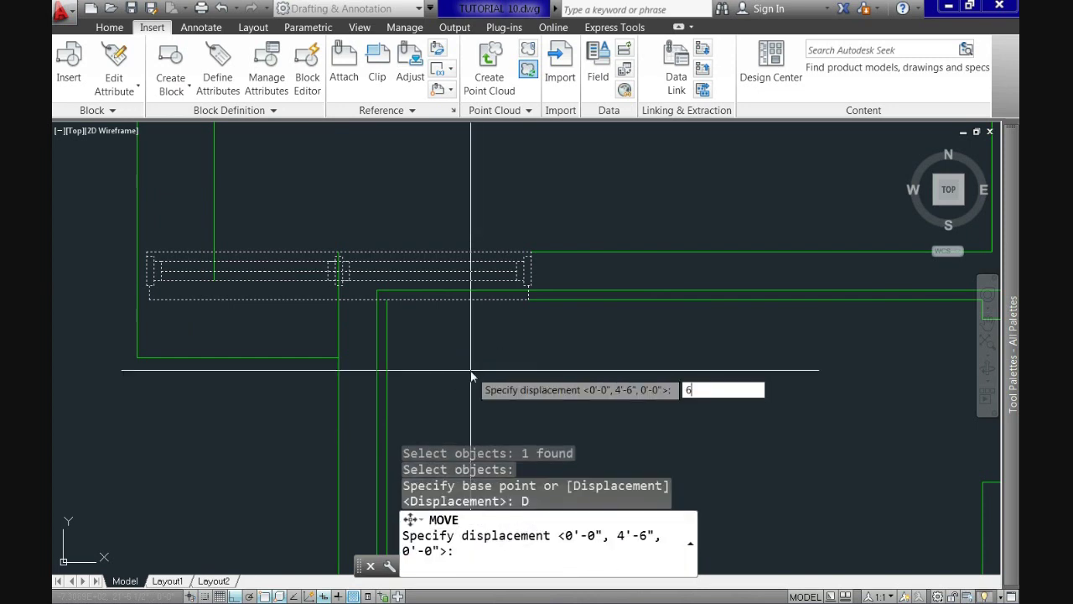
type("'5")
key("Tab")
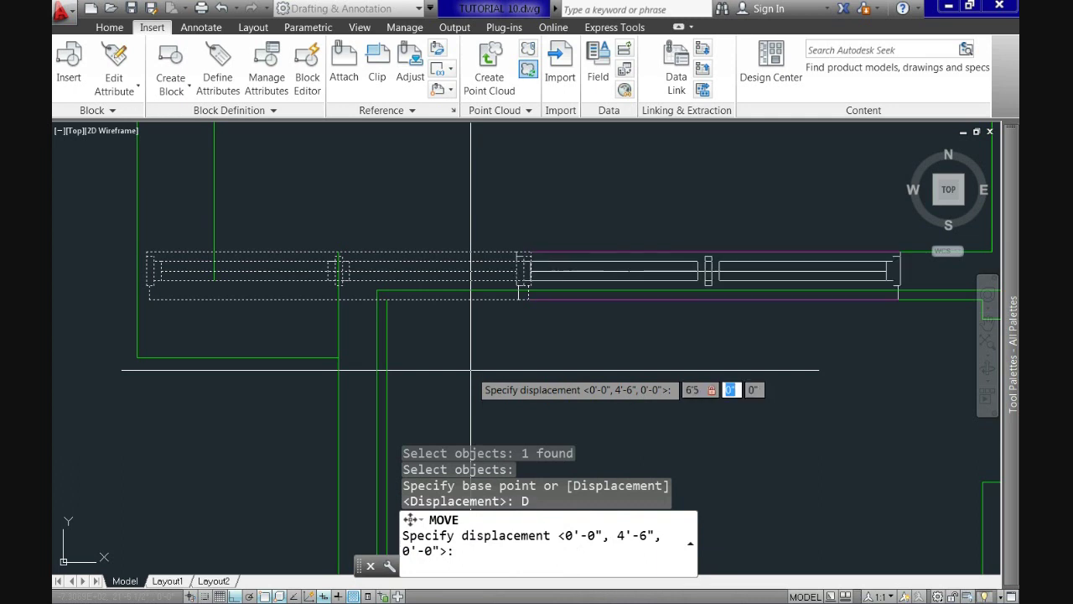
type("0")
key("Return")
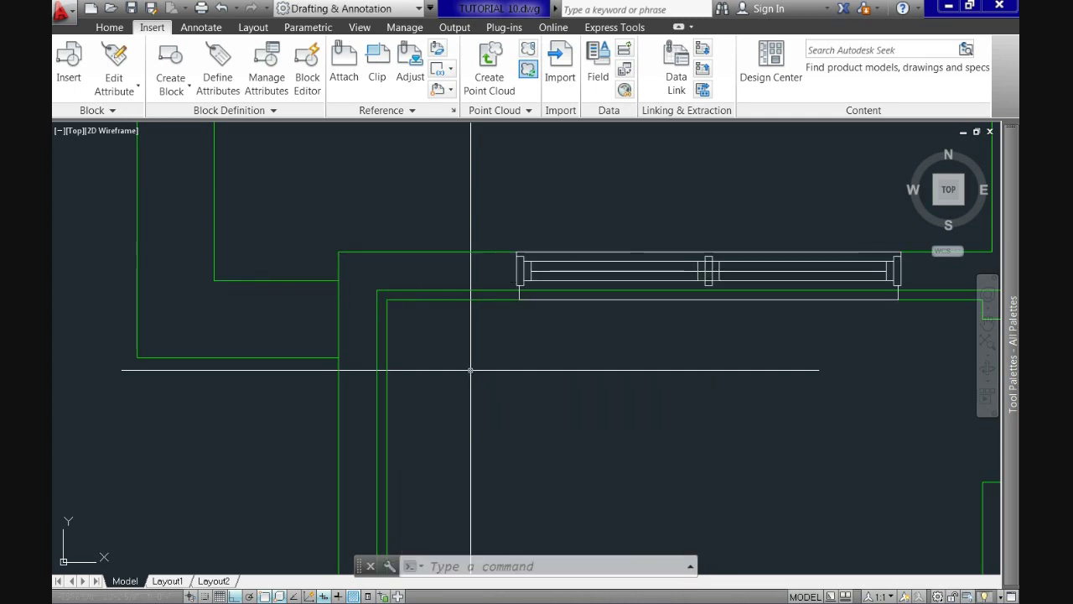
- Move the other window block 5' to the right with displacement 5,0
scroll(542, 213, "down", 4)
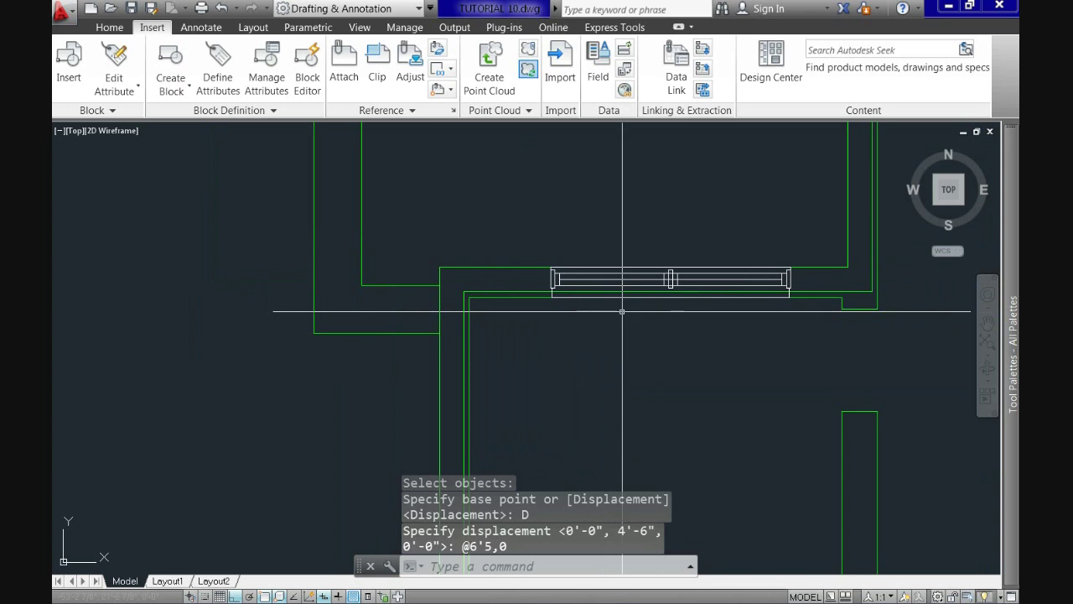
middle_click_drag(724, 234, 308, 407)
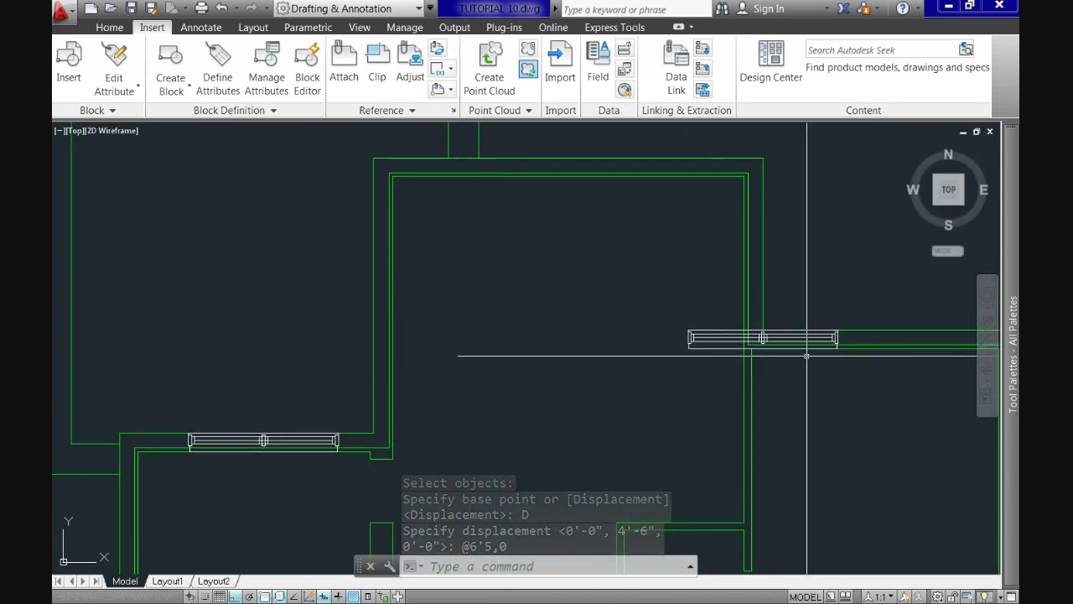
scroll(805, 357, "up", 4)
middle_click_drag(858, 363, 533, 380)
scroll(520, 381, "down", 2)
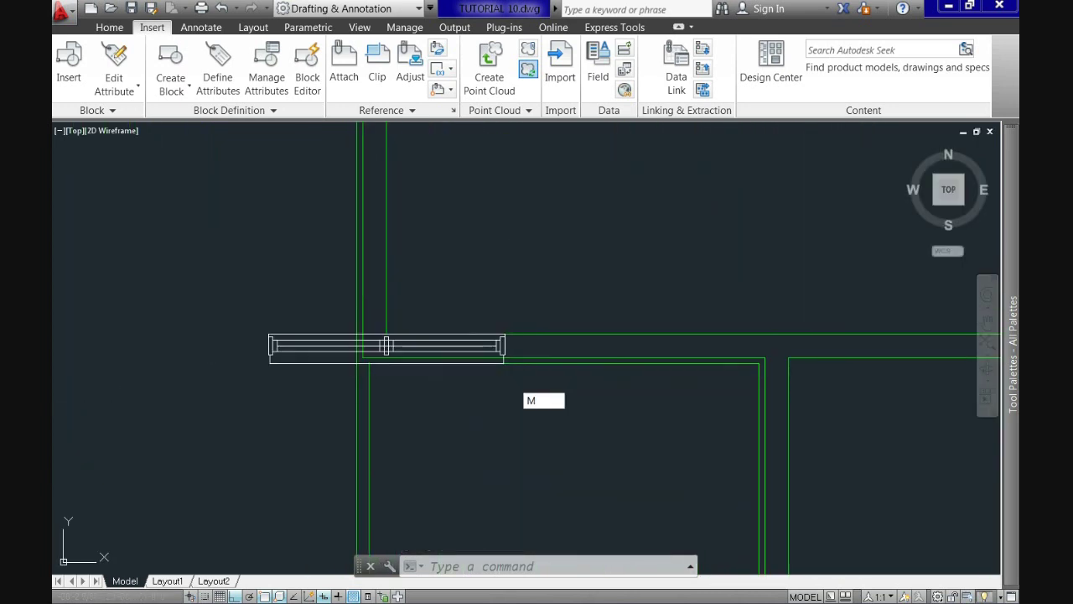
key("Return")
left_click(451, 345)
key("Return")
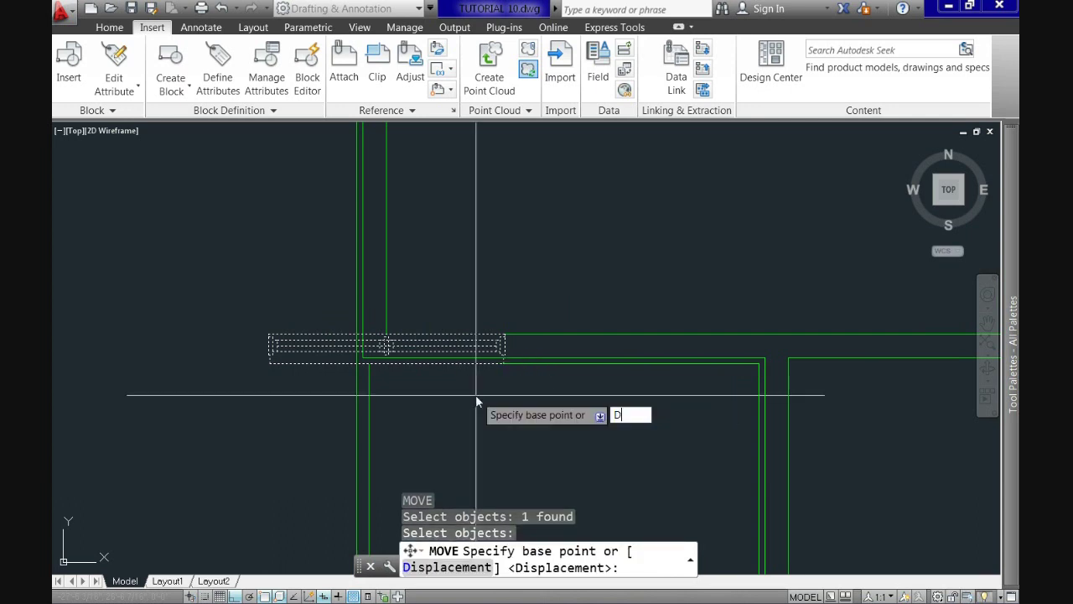
key("Return")
type("5")
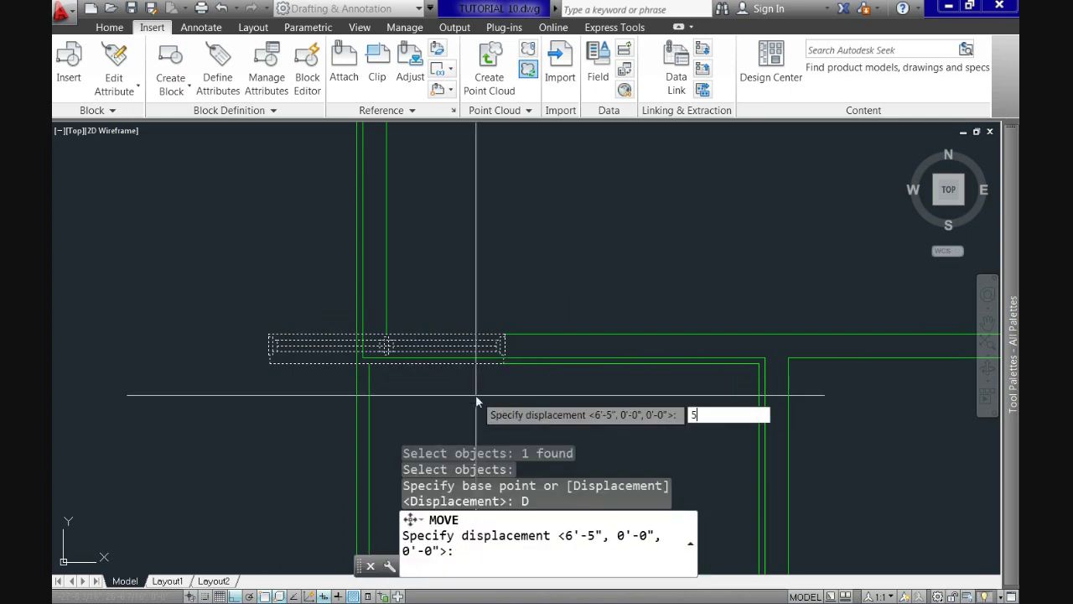
type(",0")
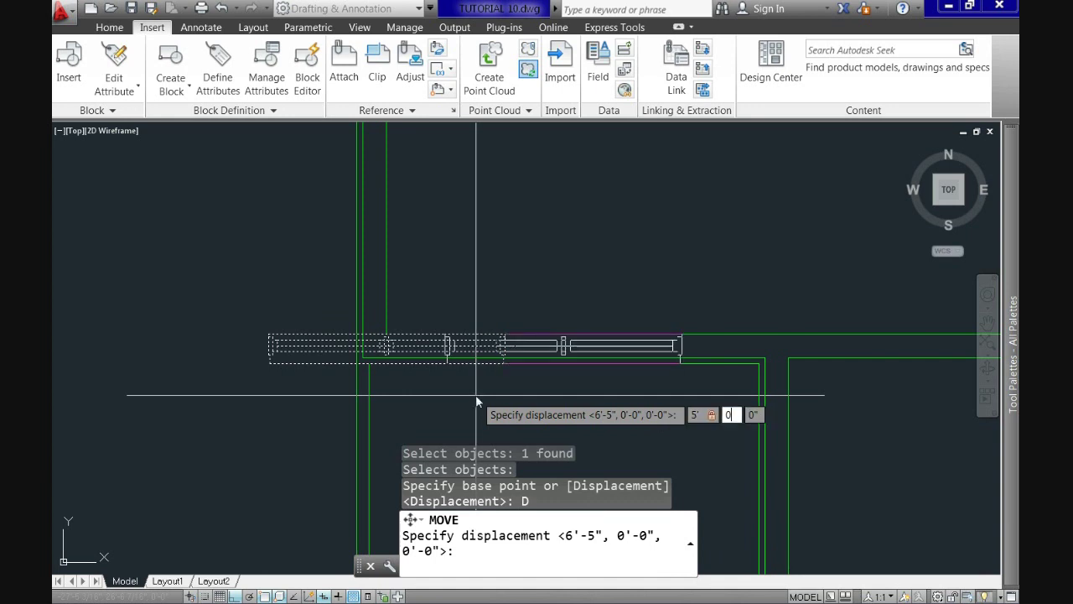
key("Return")
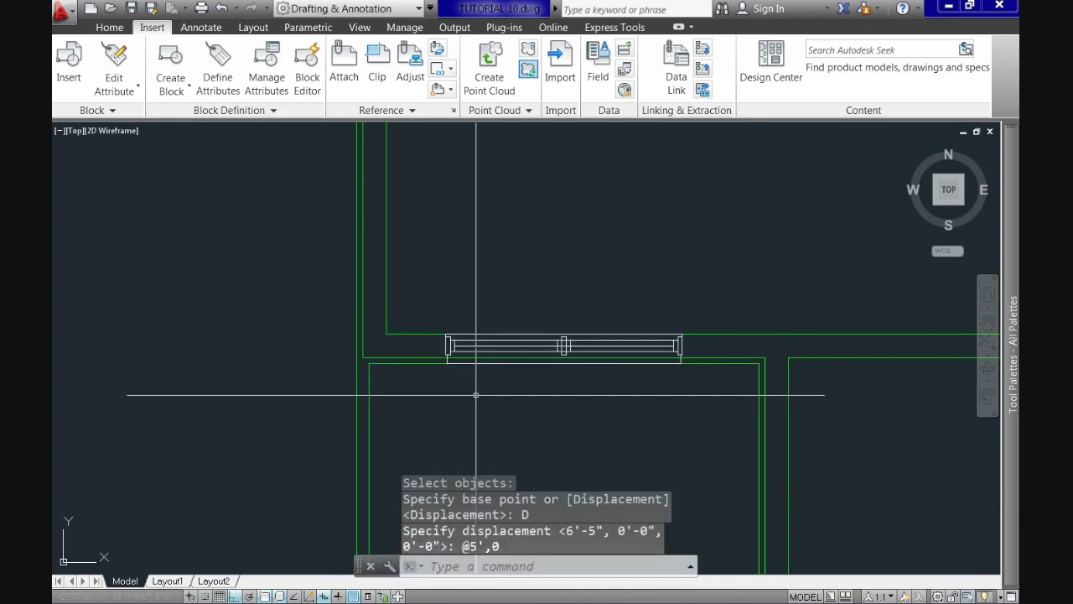
scroll(549, 411, "down", 5)
- Move the right-hand window block left by displacement -10'4,0,0 to sit within its wall
middle_click_drag(880, 409, 689, 388)
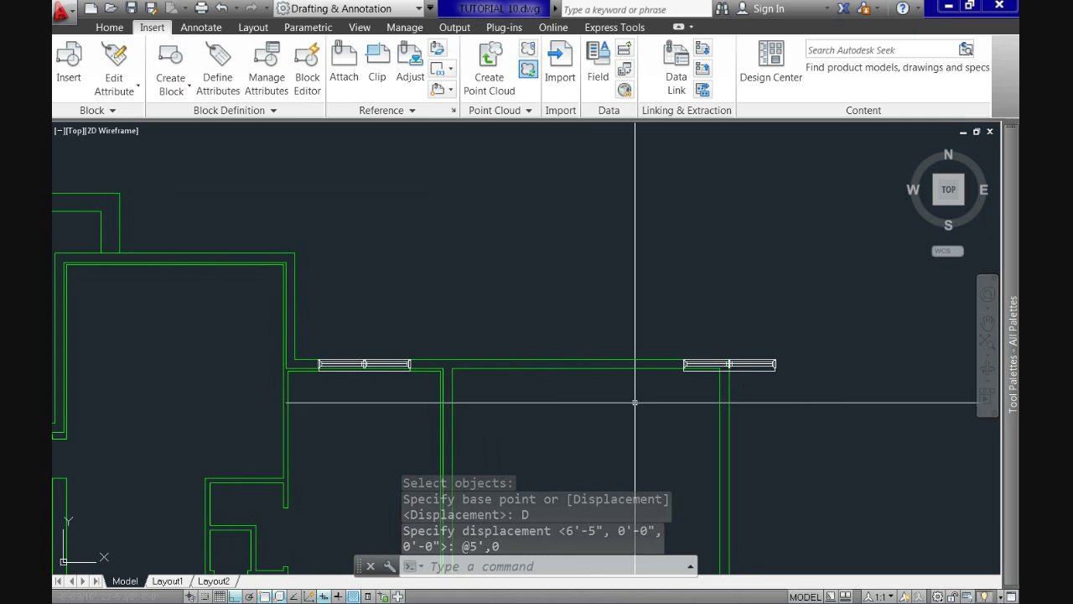
scroll(688, 386, "up", 2)
type("M")
key("Return")
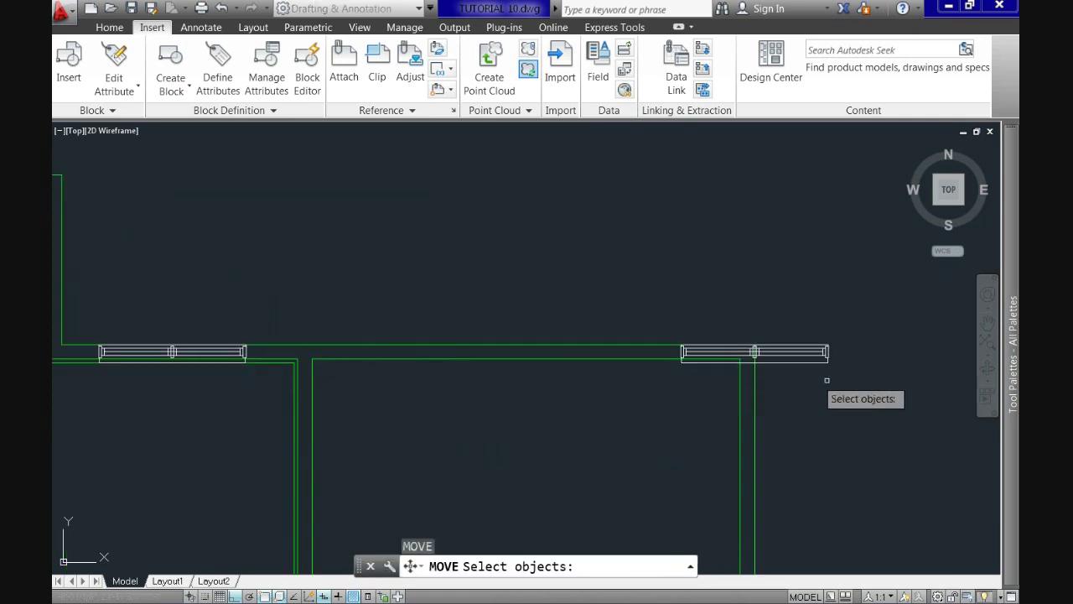
left_click(832, 375)
left_click(802, 341)
key("Return")
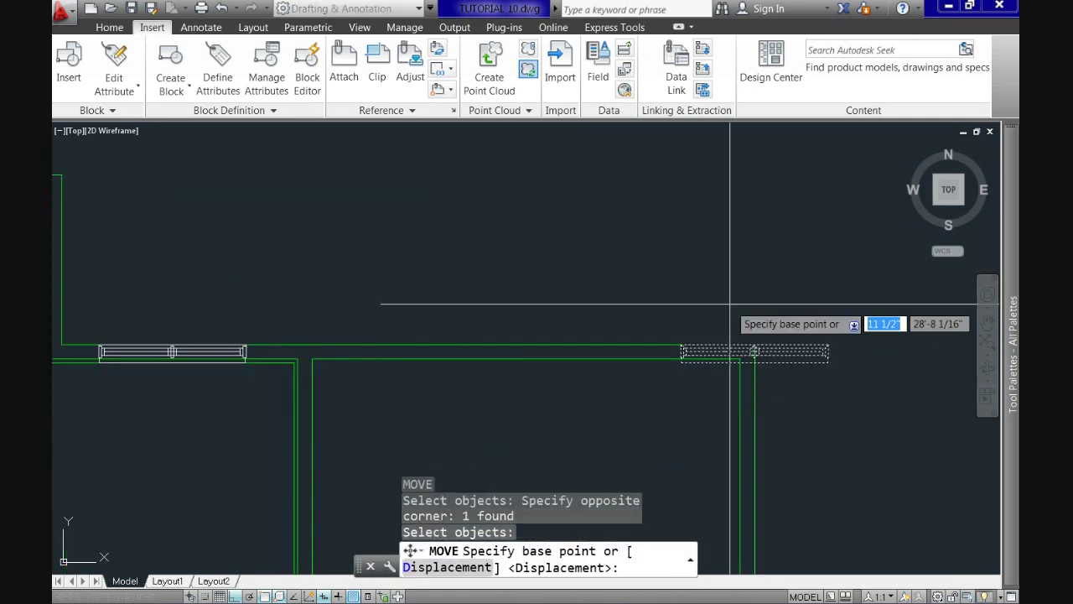
type("D")
key("Return")
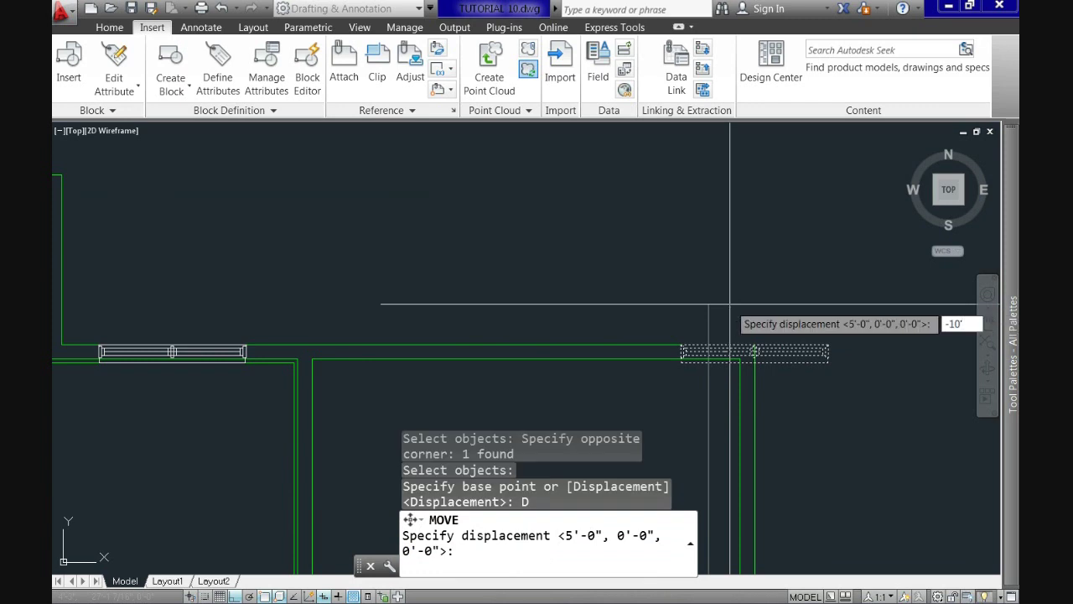
type("-10'4,0")
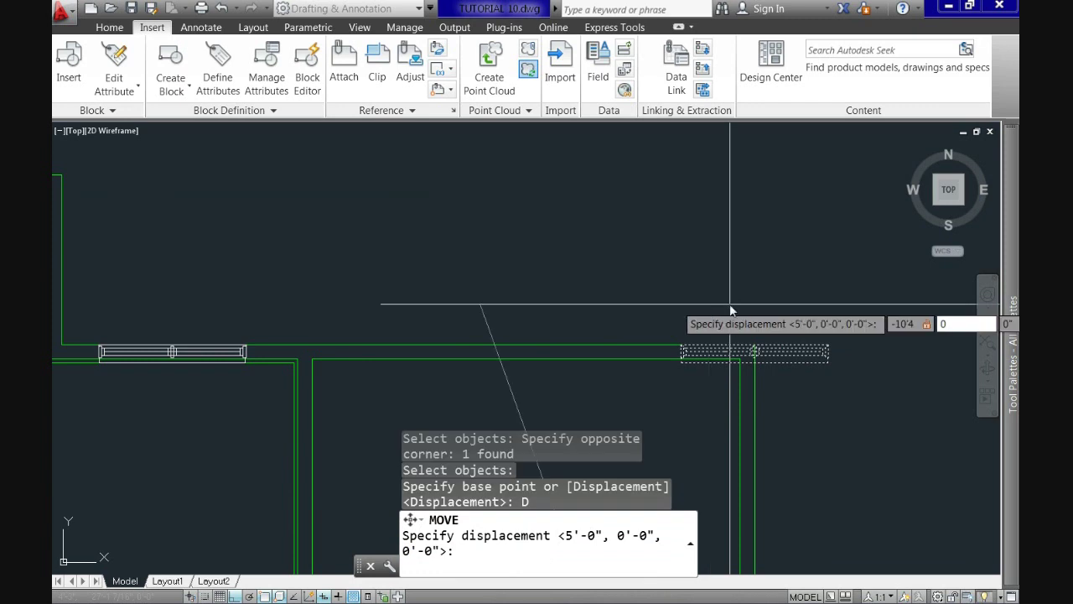
type(",")
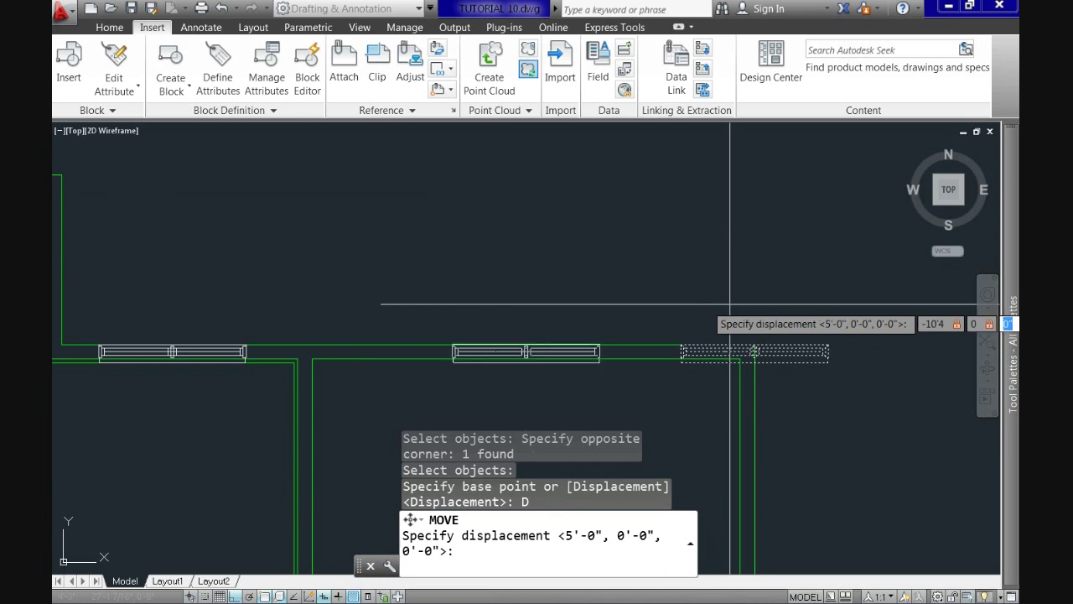
key("Return")
scroll(730, 305, "down", 3)
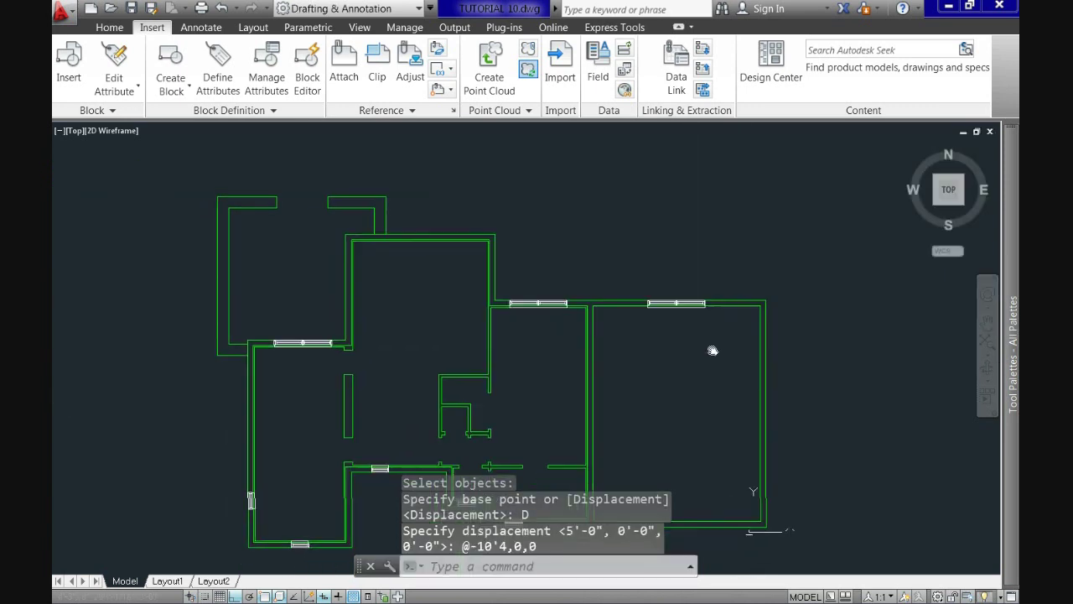
middle_click_drag(713, 351, 760, 302)
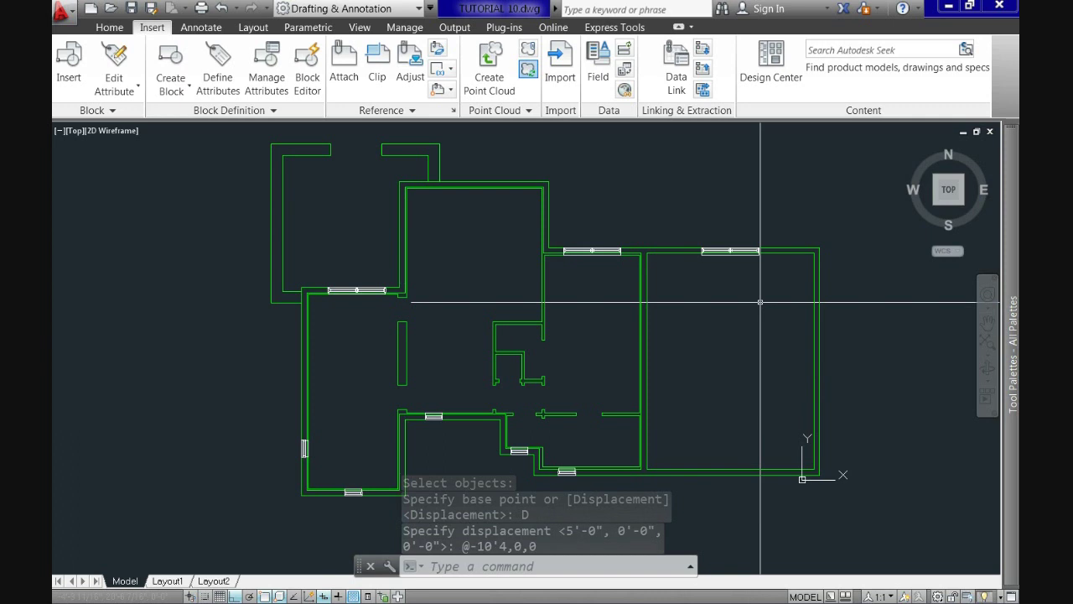
- Insert the WINDOW 2 block at full scale on the upper room's top wall corner
left_click(71, 78)
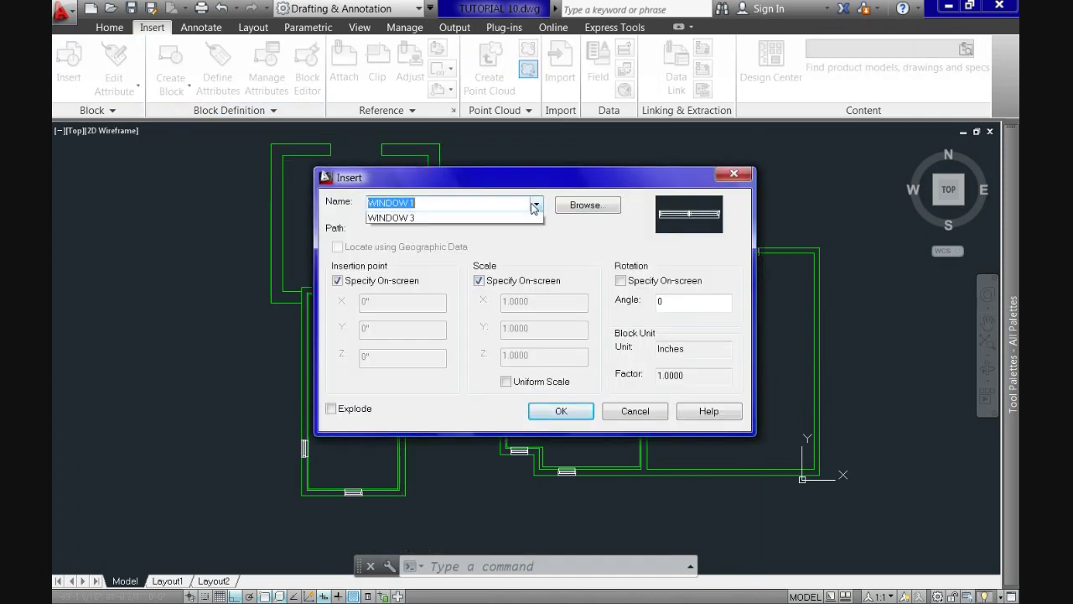
left_click(490, 266)
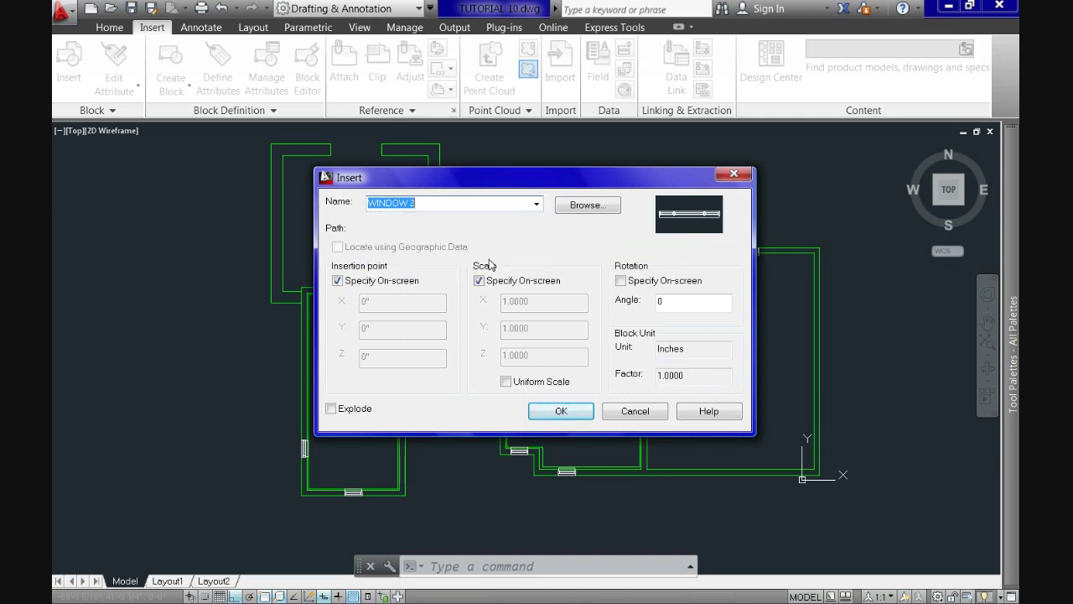
left_click(561, 411)
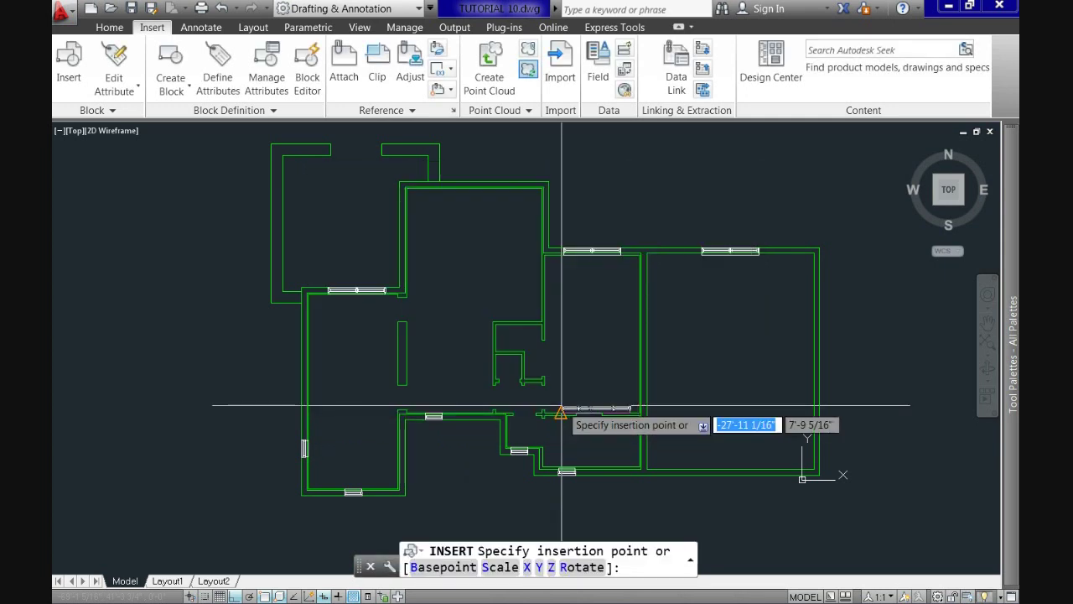
scroll(545, 254, "up", 5)
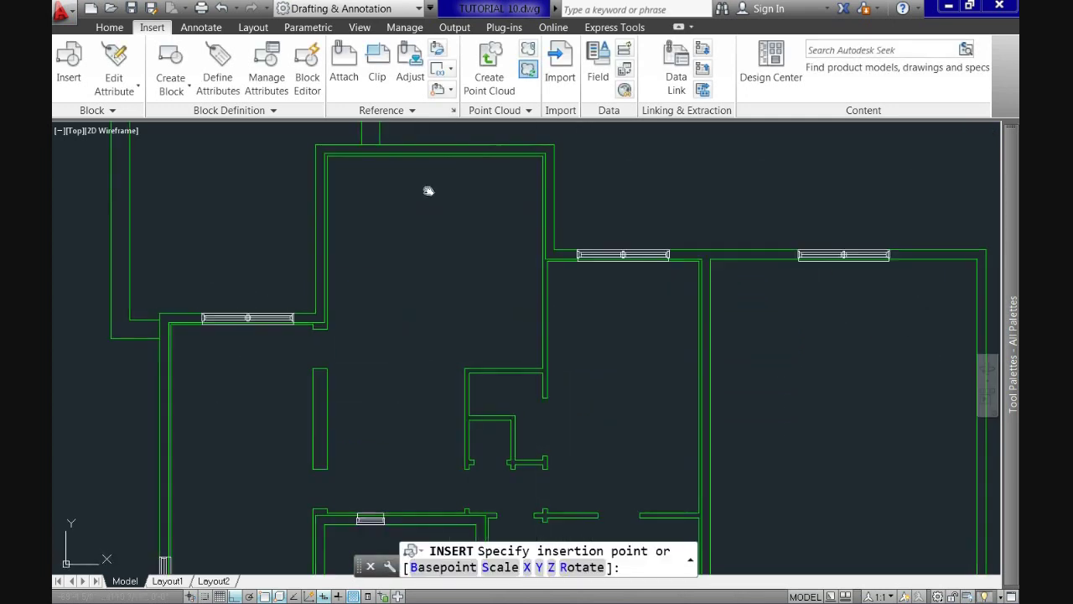
scroll(462, 315, "up", 5)
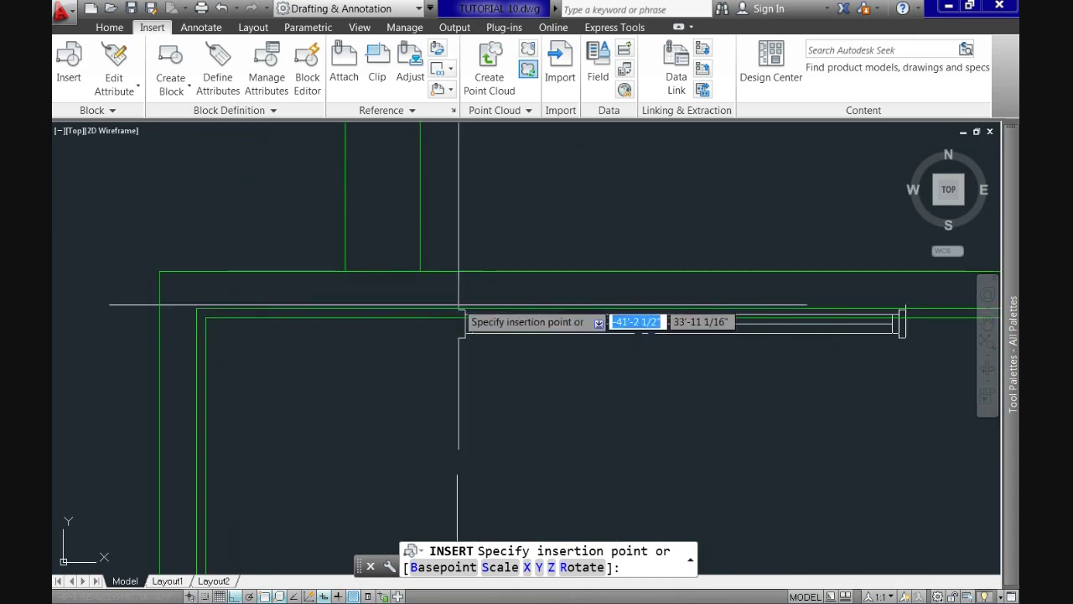
left_click(420, 271)
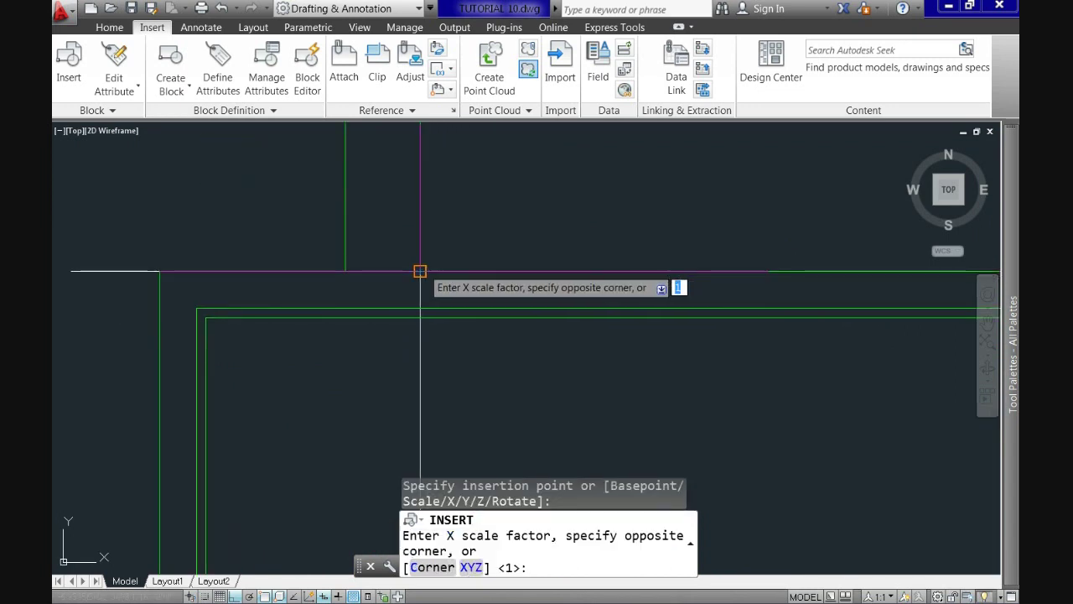
key("Return")
scroll(422, 269, "down", 3)
key("Return")
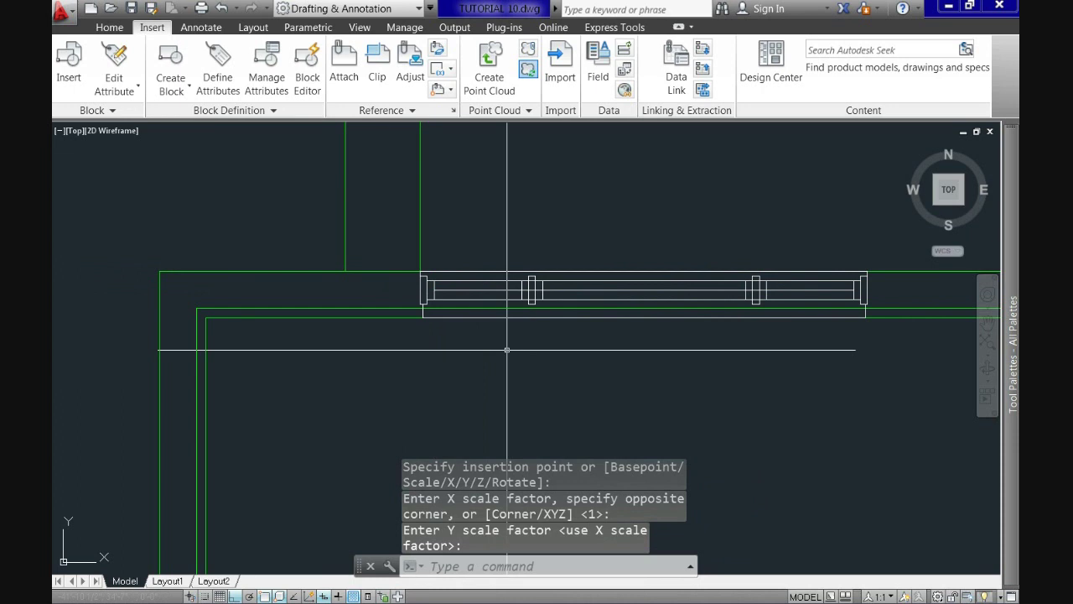
scroll(549, 361, "down", 2)
scroll(653, 383, "up", 3)
mouse_move(653, 383)
middle_mouse_down()
mouse_move(642, 364)
mouse_move(583, 347)
middle_mouse_up()
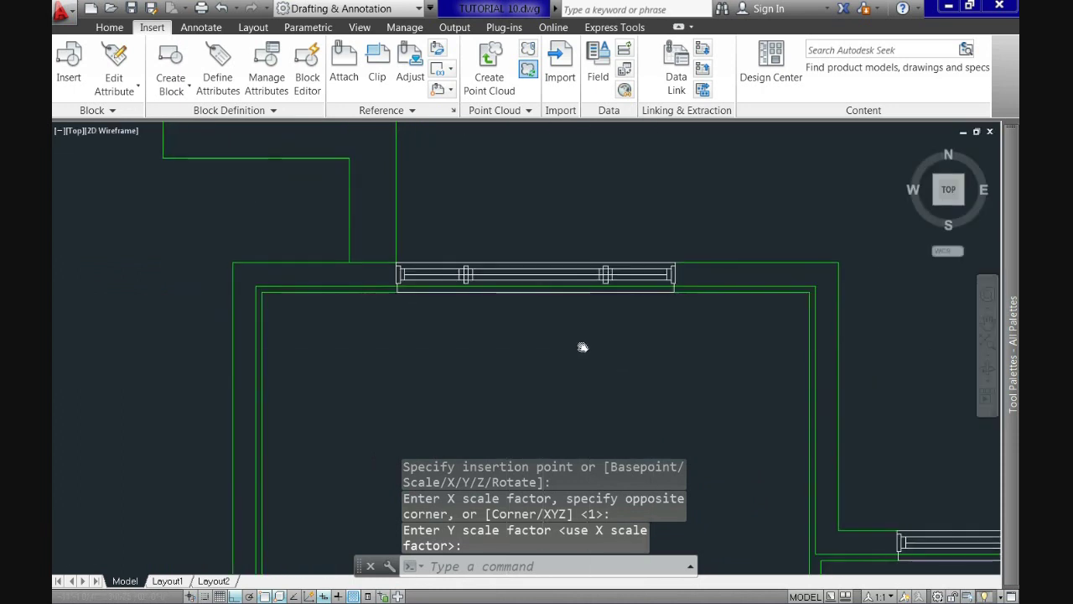
scroll(537, 356, "down", 2)
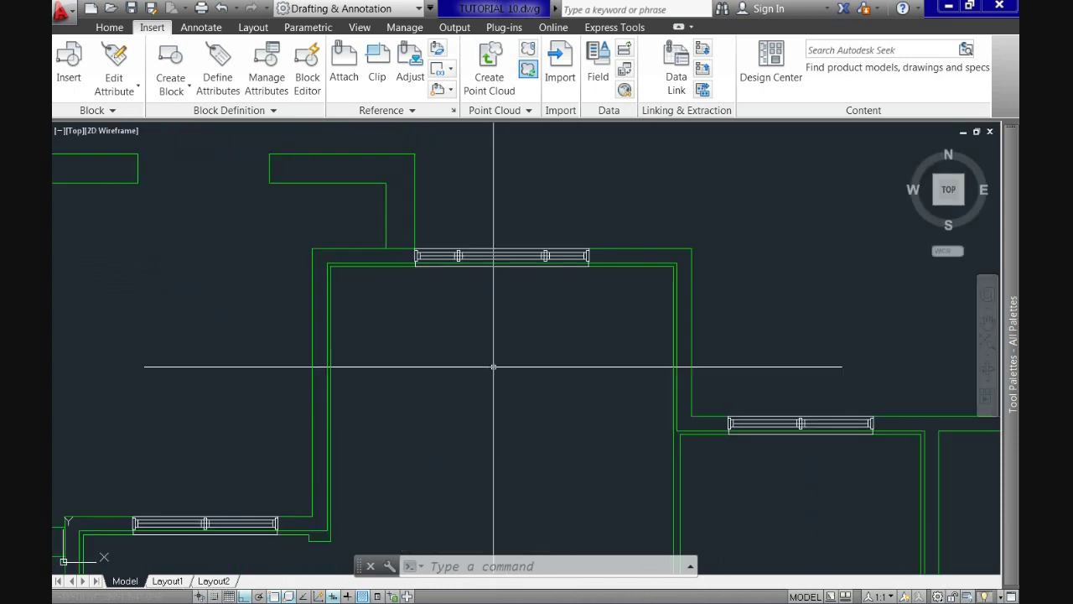
- Insert the SLIDING DOOR block rotated 90° at the left vertical wall's endpoint, scale 1
left_click(67, 78)
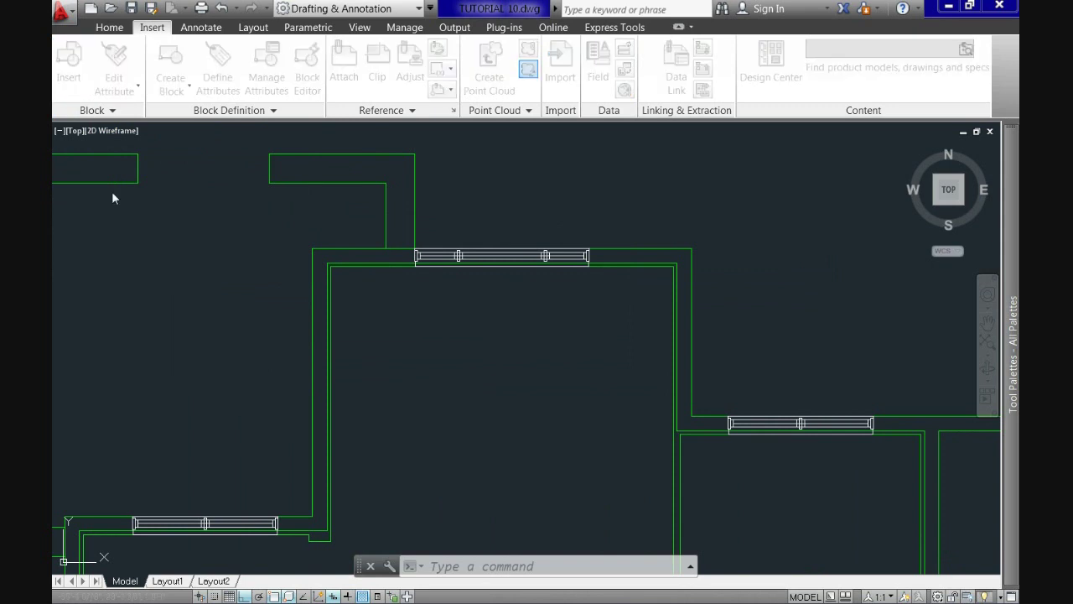
left_click(537, 204)
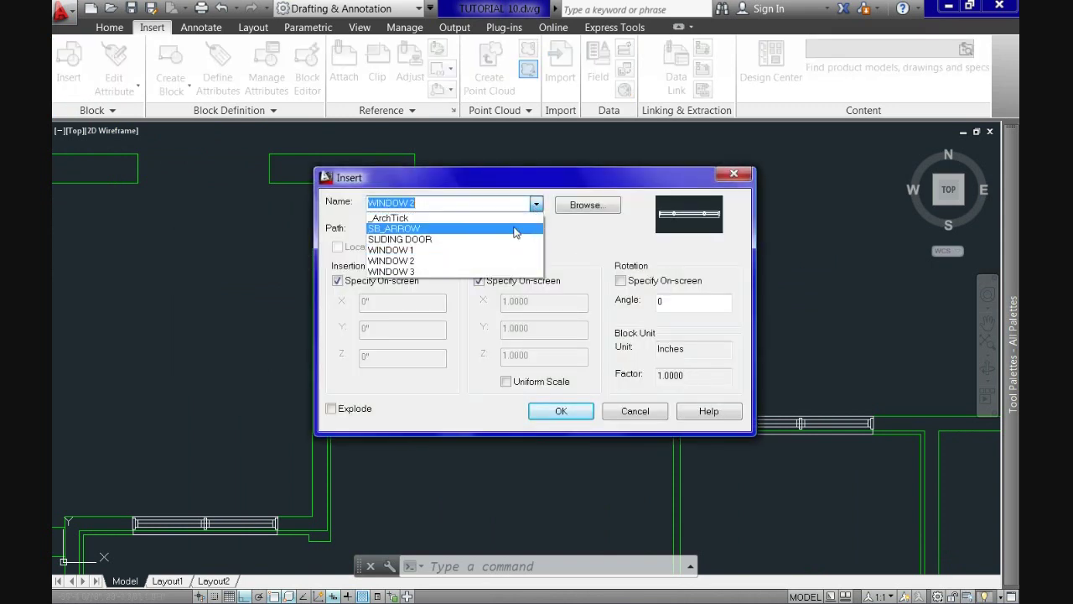
left_click(520, 244)
double_click(675, 300)
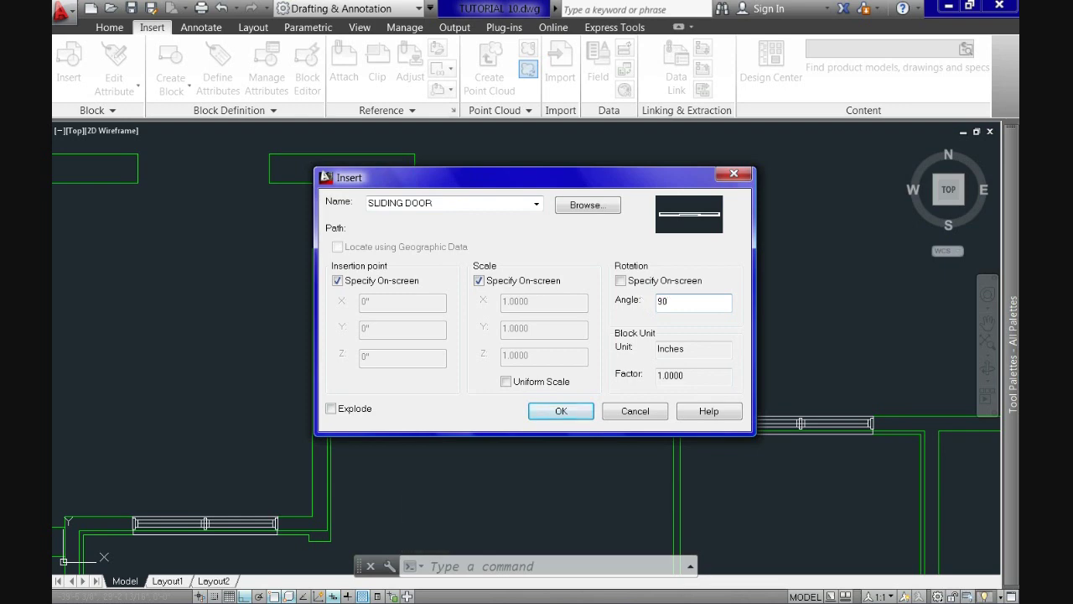
key("Return")
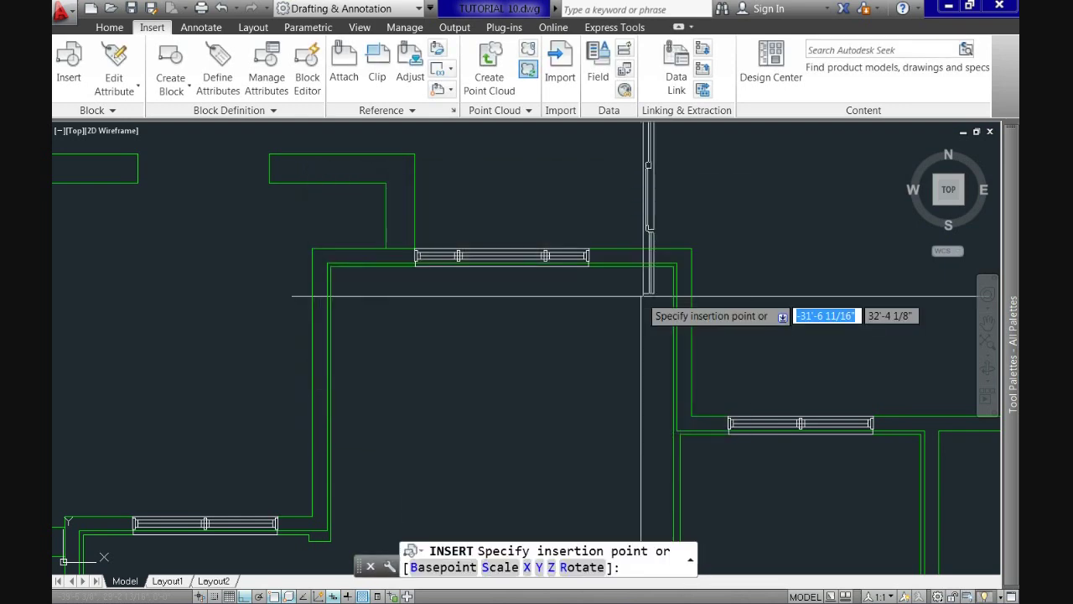
scroll(319, 503, "up", 4)
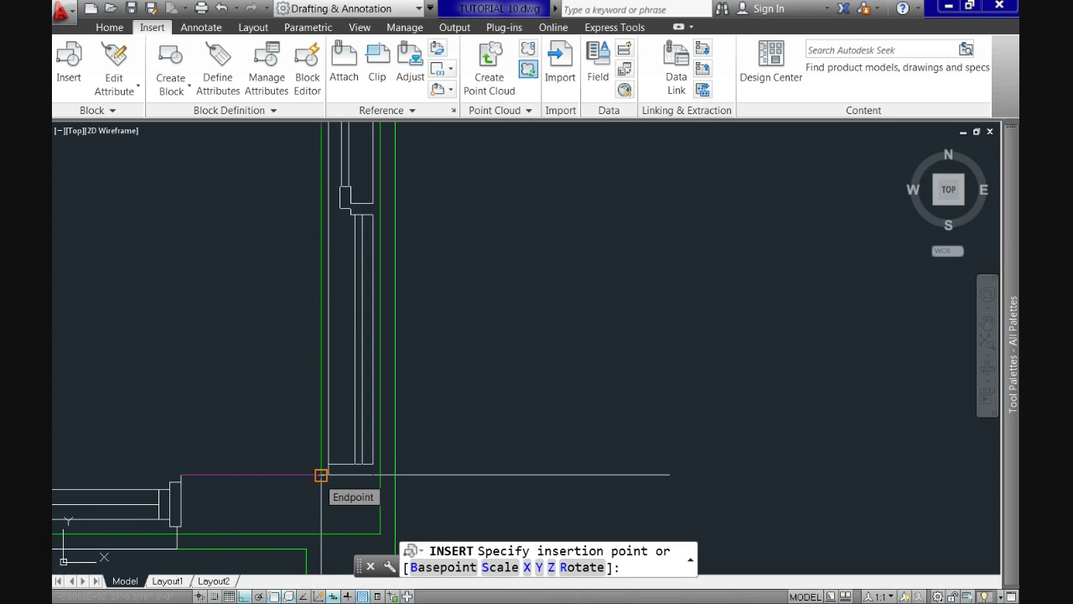
left_click(321, 475)
key("Return")
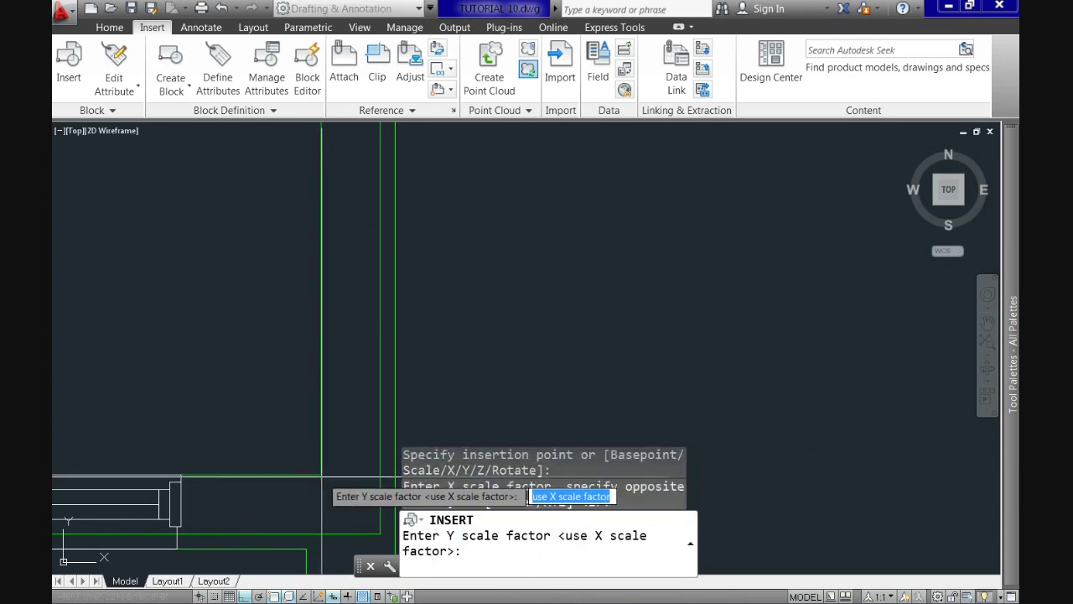
scroll(528, 496, "down", 2)
key("Return")
scroll(590, 333, "up", 2)
mouse_move(413, 328)
middle_mouse_down()
mouse_move(513, 352)
mouse_move(498, 353)
middle_mouse_up()
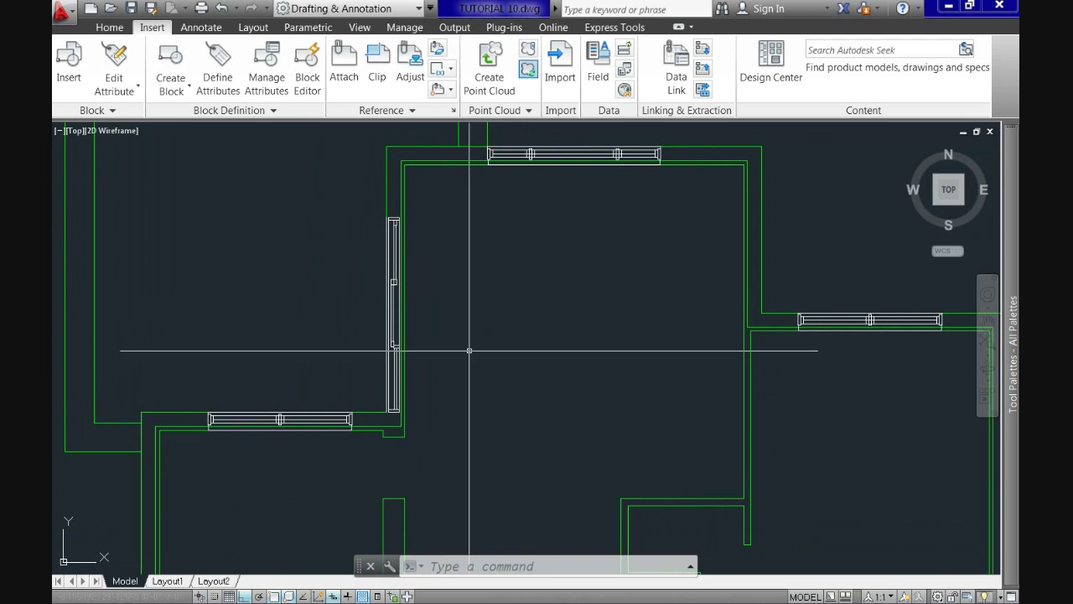
- Move the sliding door 20 units up its wall using displacement 0,20,0
type("M")
key("Return")
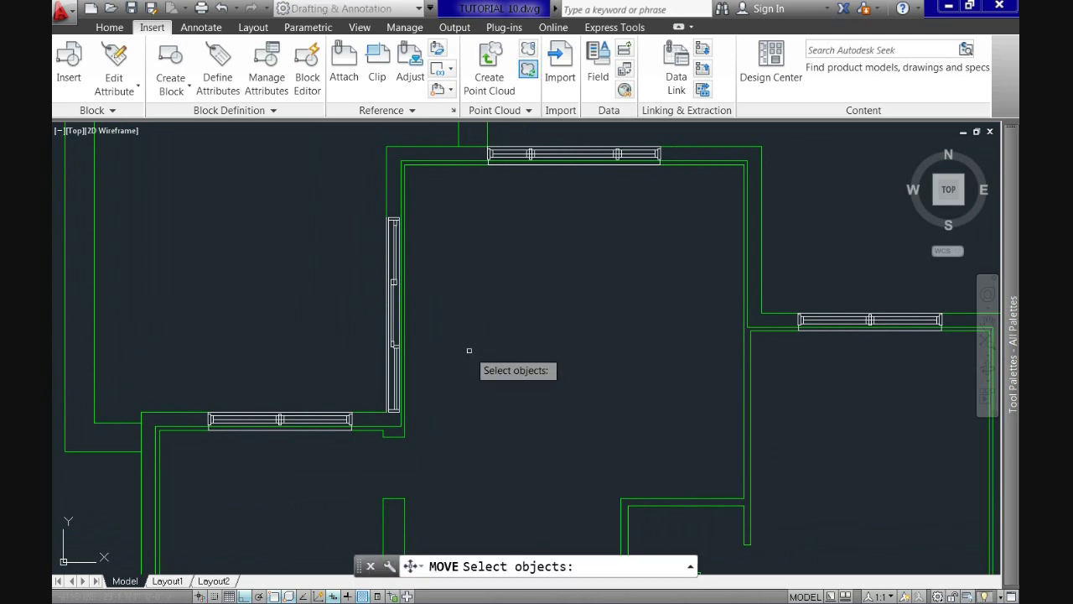
scroll(402, 324, "up", 4)
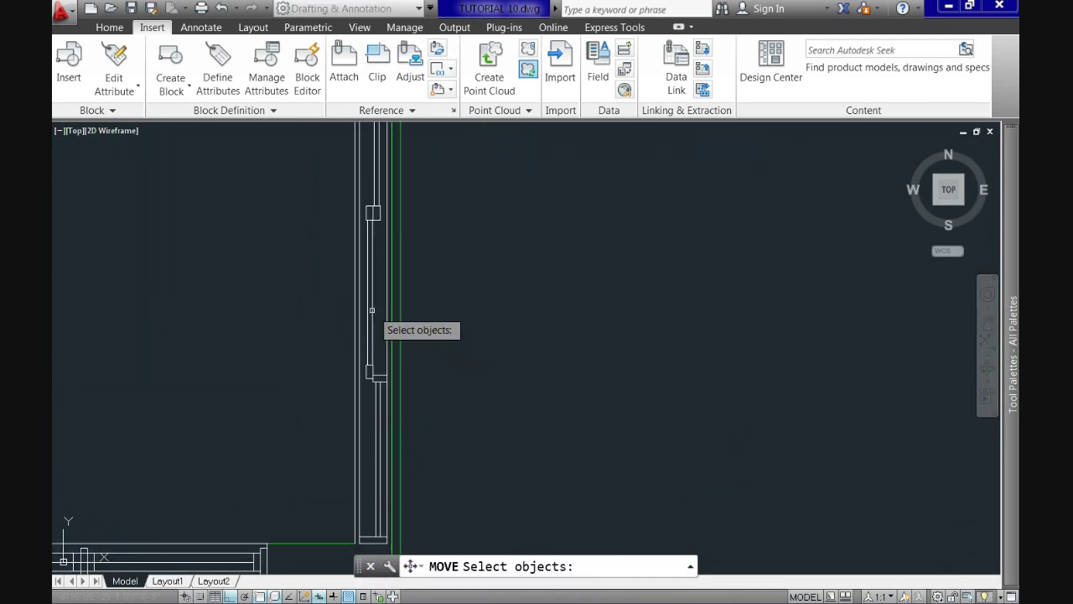
left_click(387, 314)
key("Return")
type("d")
key("Return")
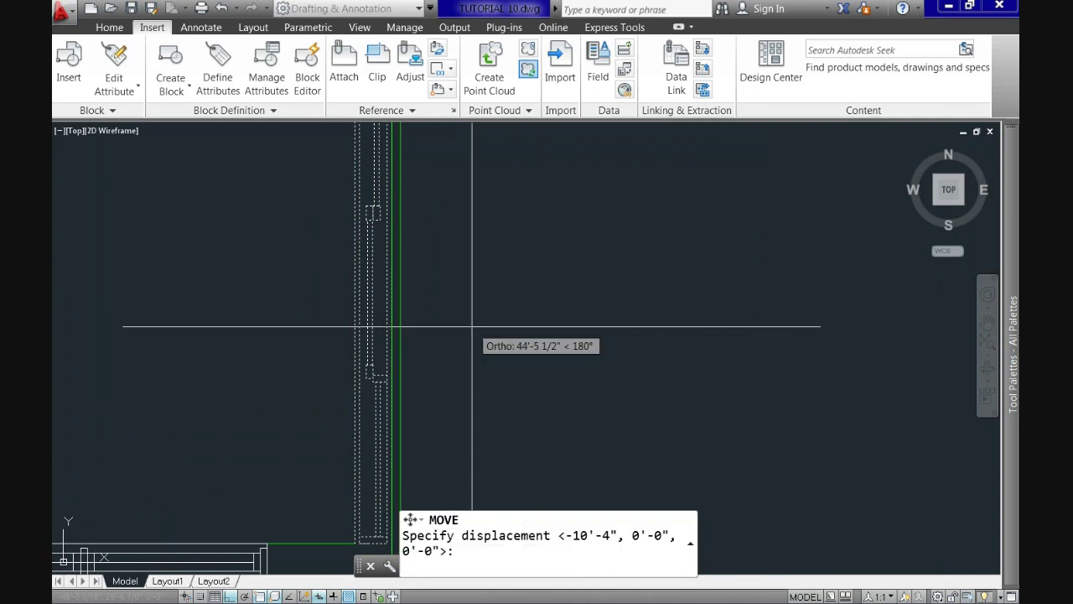
type("0")
key("Tab")
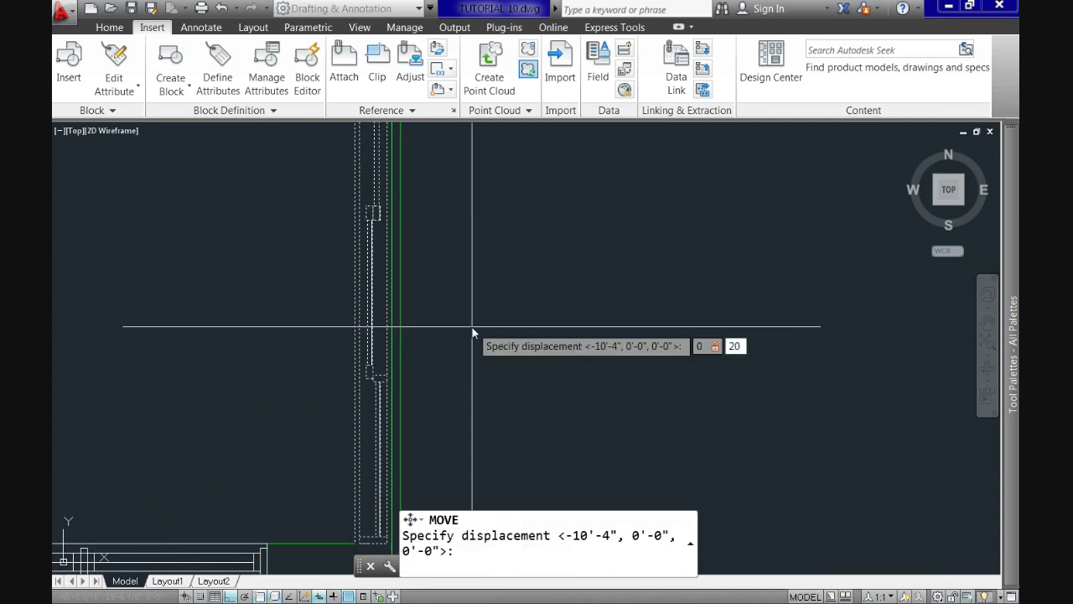
type("20")
key("Tab")
key("Return")
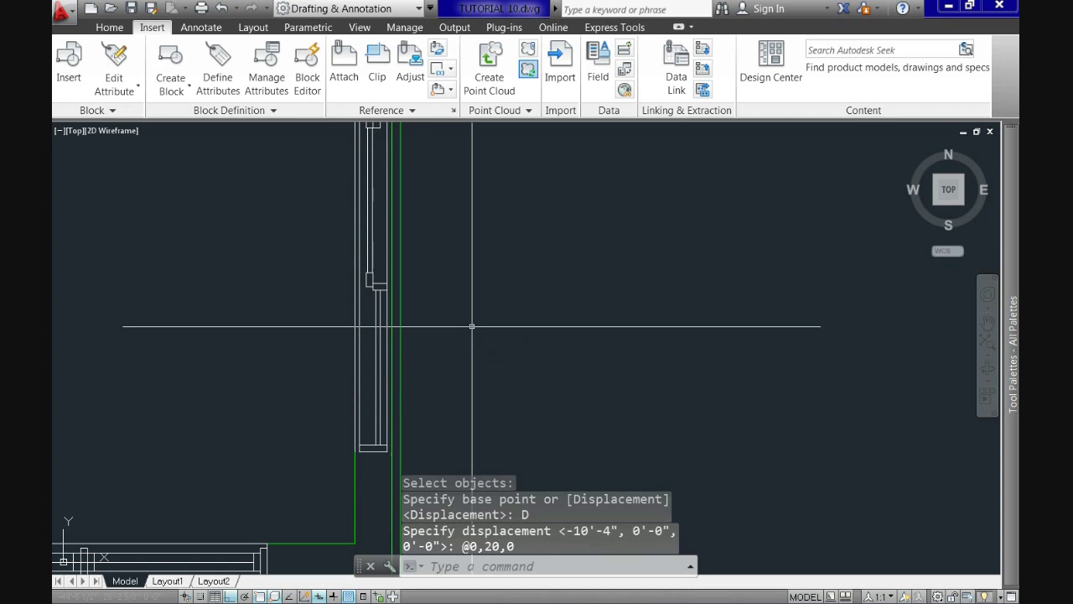
scroll(492, 318, "down", 2)
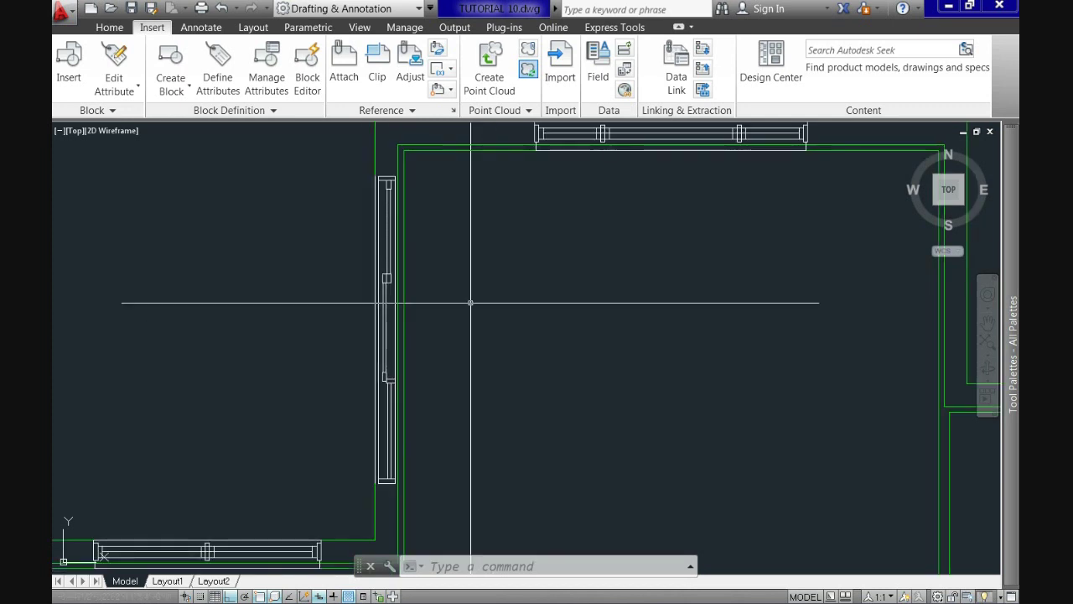
scroll(471, 303, "down", 5)
left_click(109, 27)
- Draw a guide polyline 8'10" down from the west wall endpoint, ending at the wall corner
left_click(105, 63)
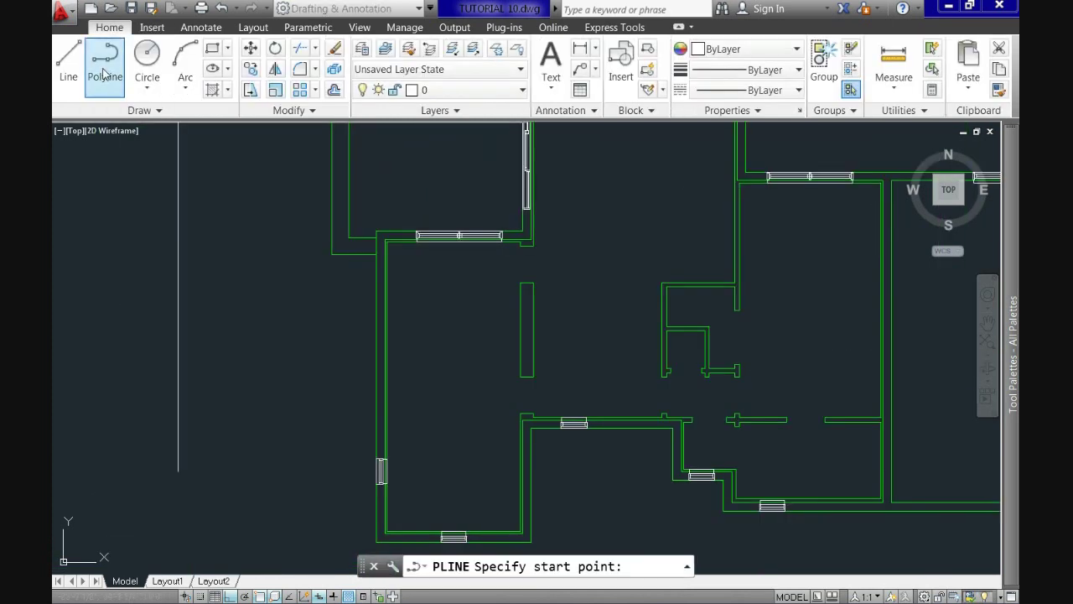
left_click(331, 254)
type("8")
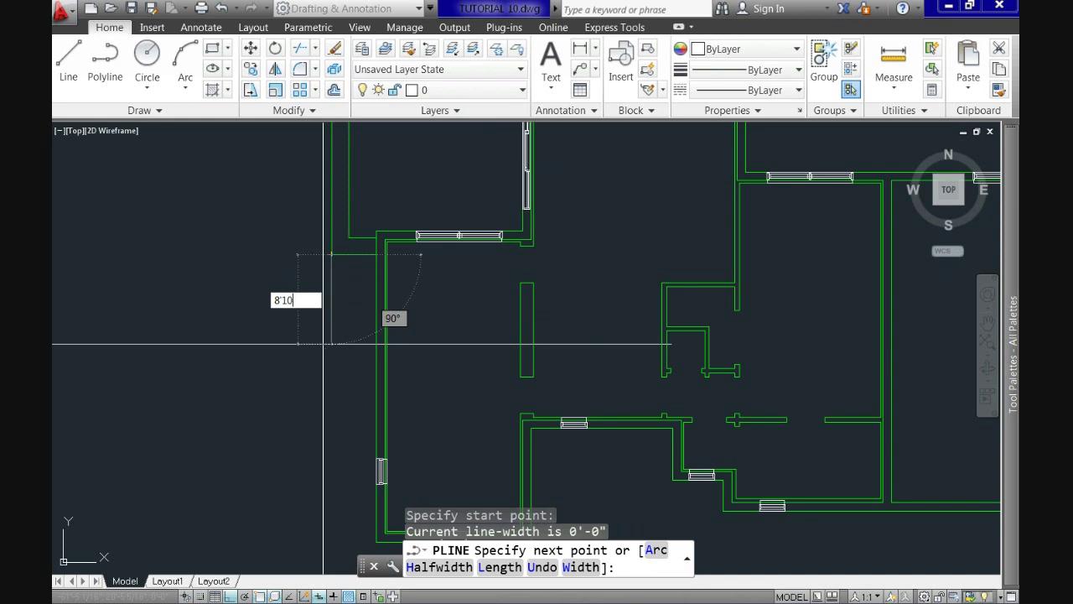
type("'10")
key("Return")
scroll(377, 356, "up", 3)
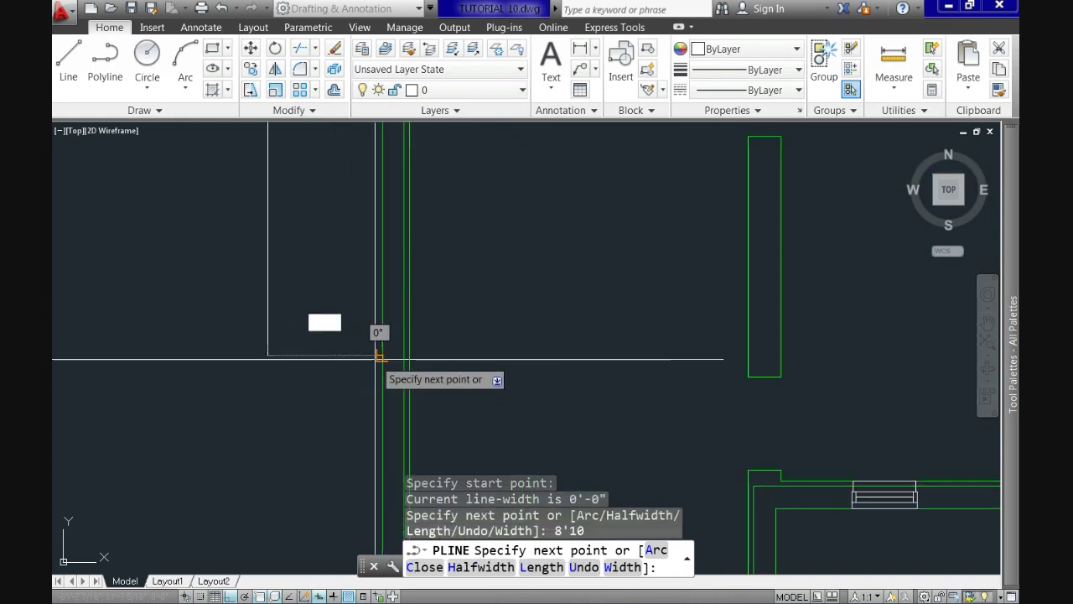
left_click(380, 355)
key("Return")
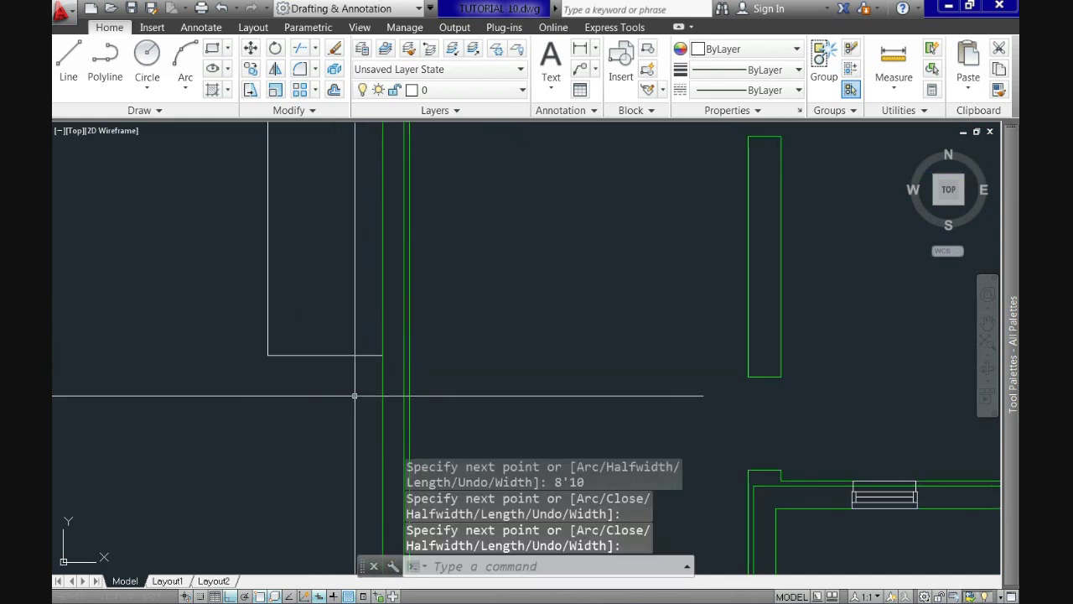
- Insert WINDOW1 at the guide's endpoint with fixed scale, rotated 90° into the west wall
left_click(152, 28)
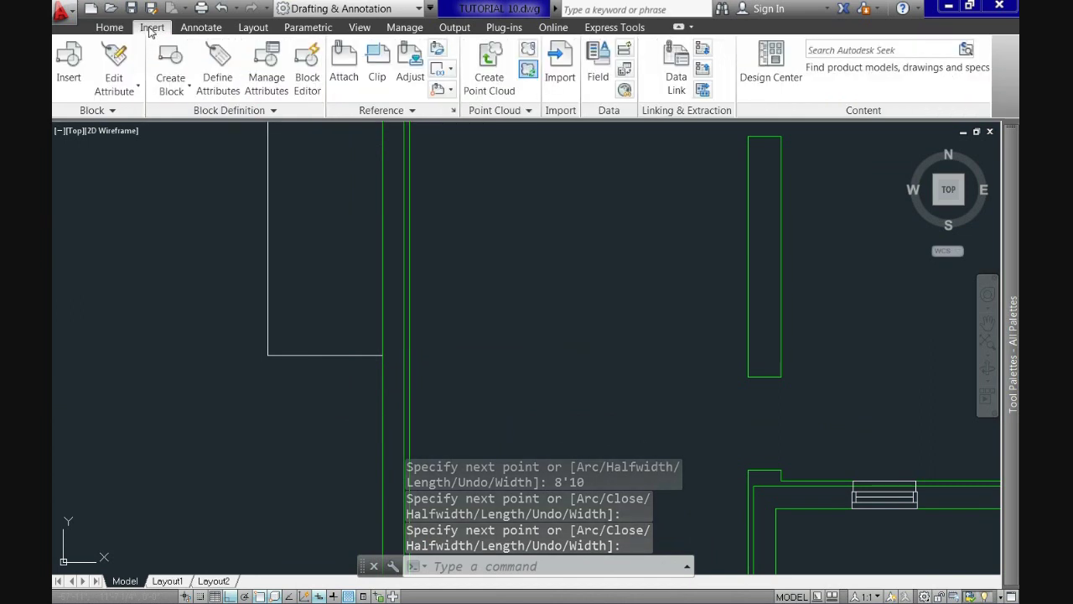
left_click(70, 58)
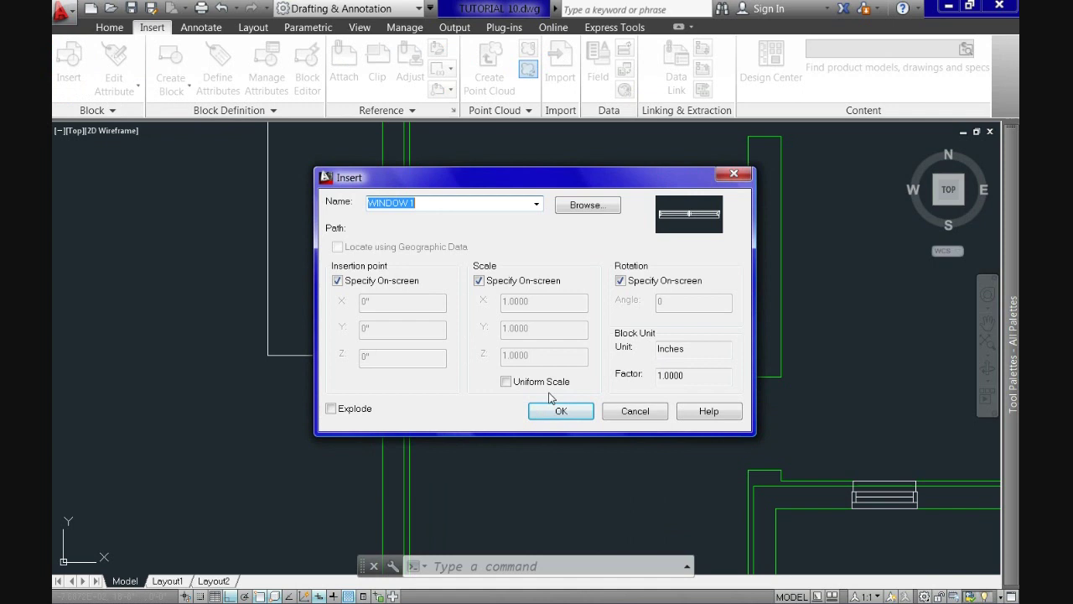
left_click(479, 281)
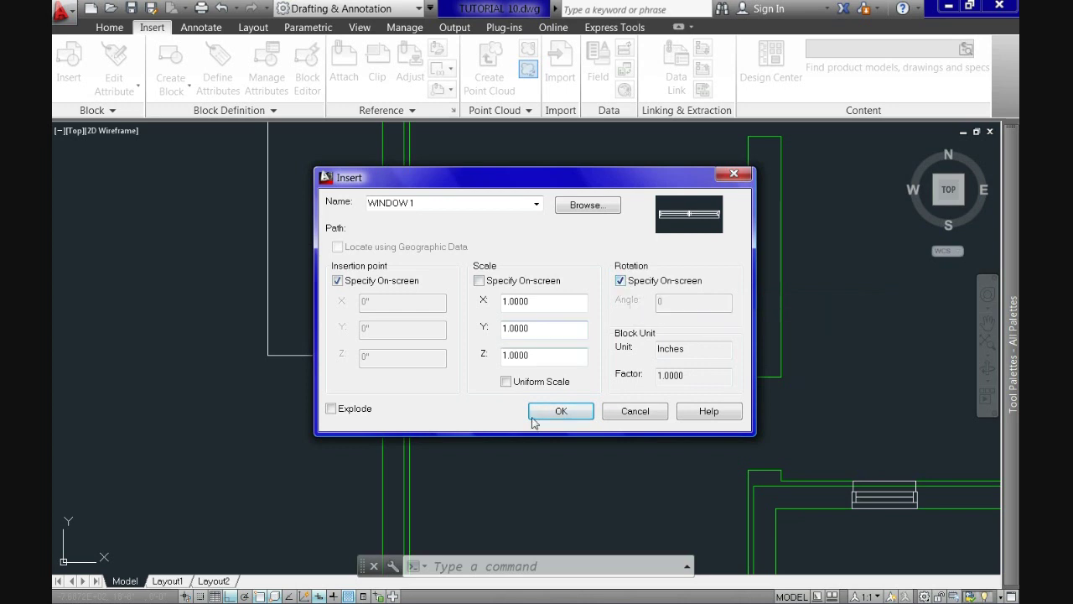
left_click(560, 411)
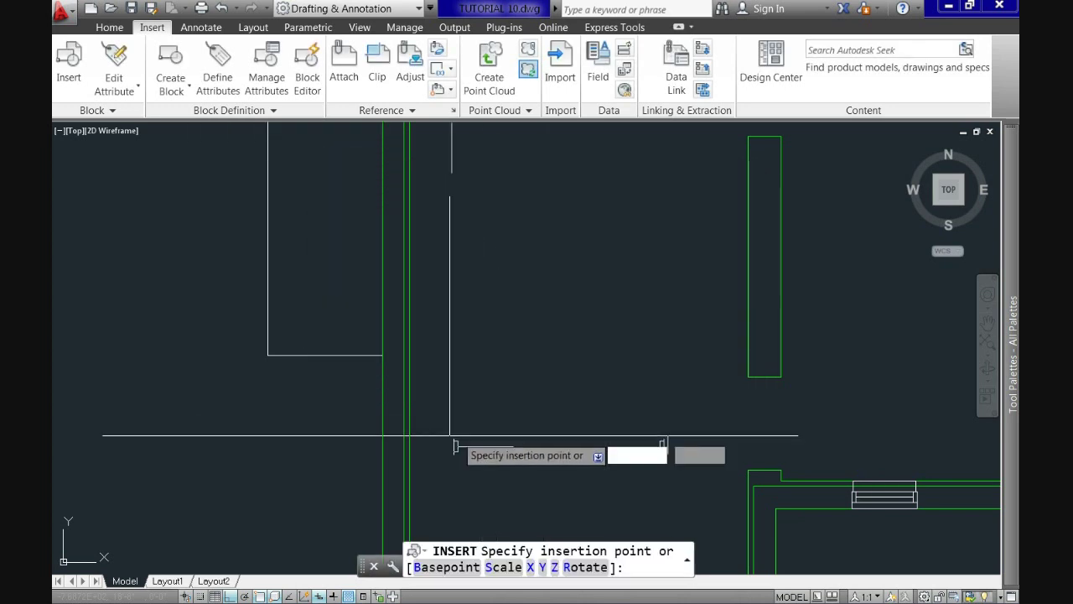
left_click(383, 355)
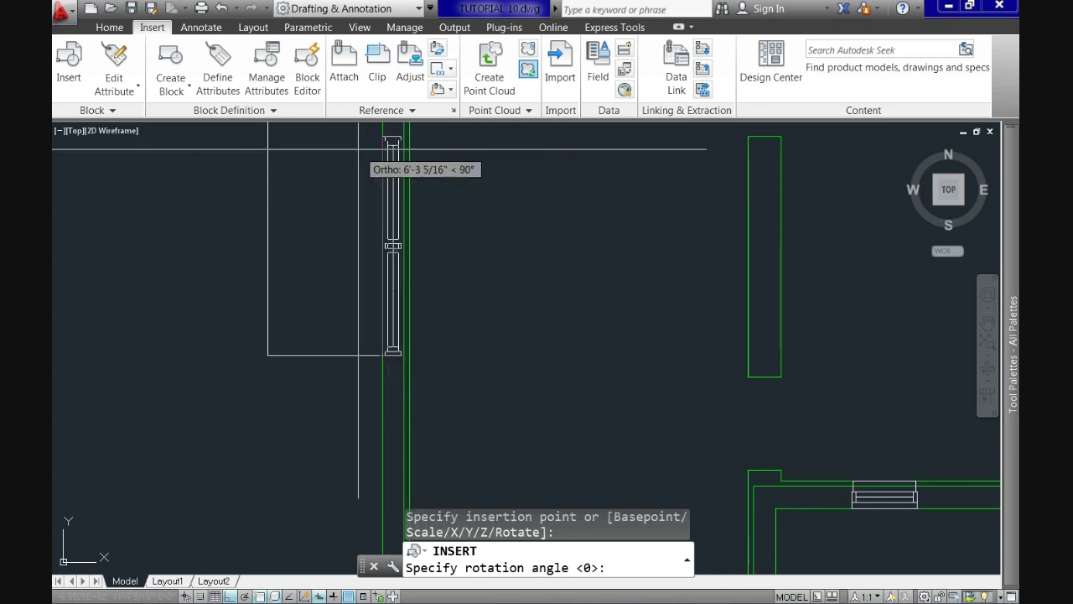
left_click(353, 141)
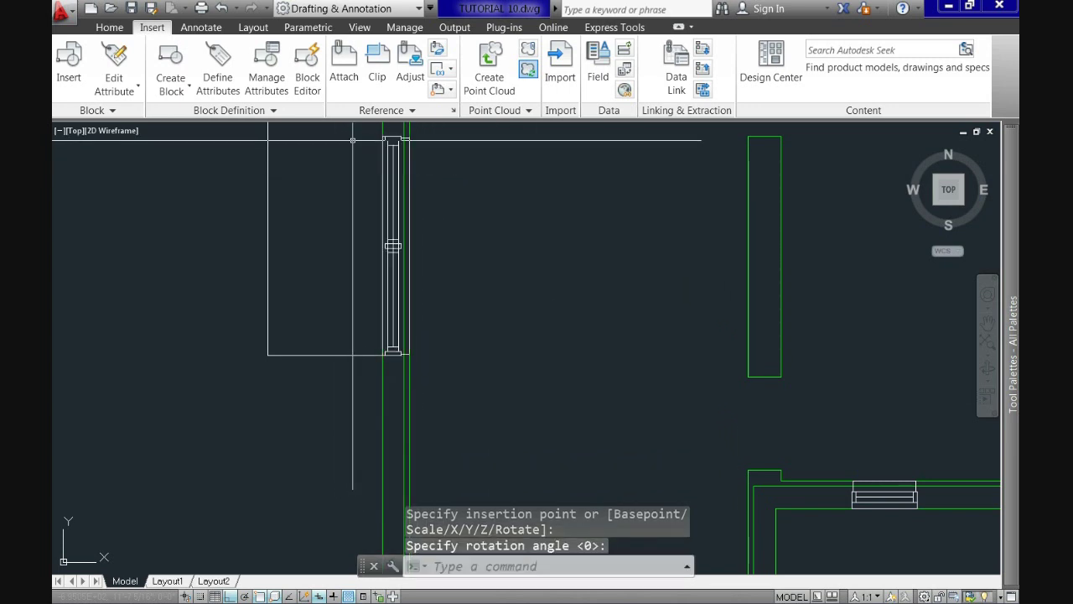
- Erase the temporary guide polyline
scroll(350, 310, "down", 2)
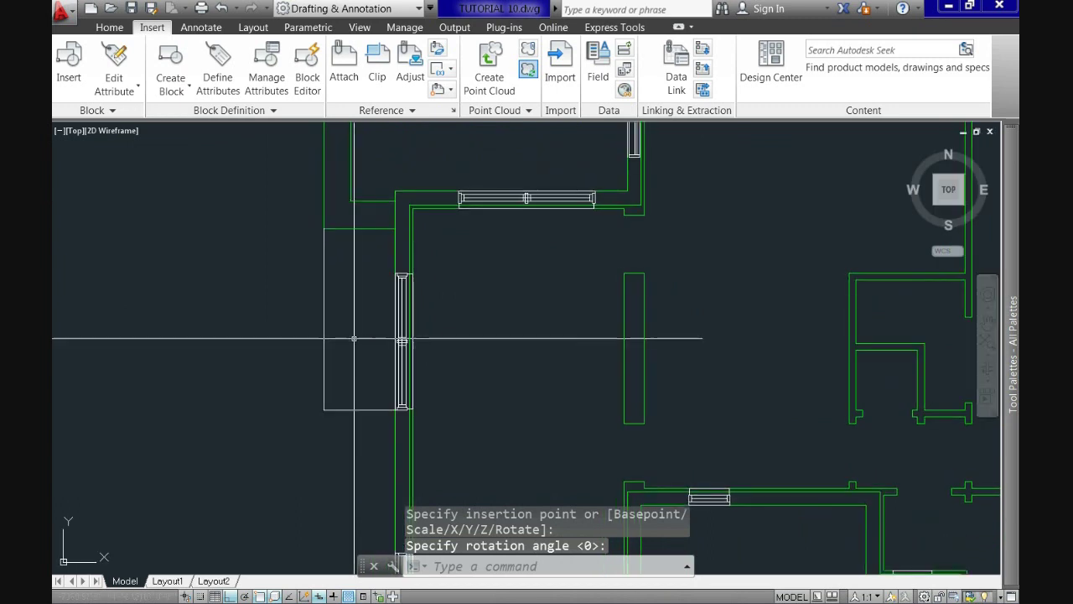
left_click(350, 338)
left_click(267, 299)
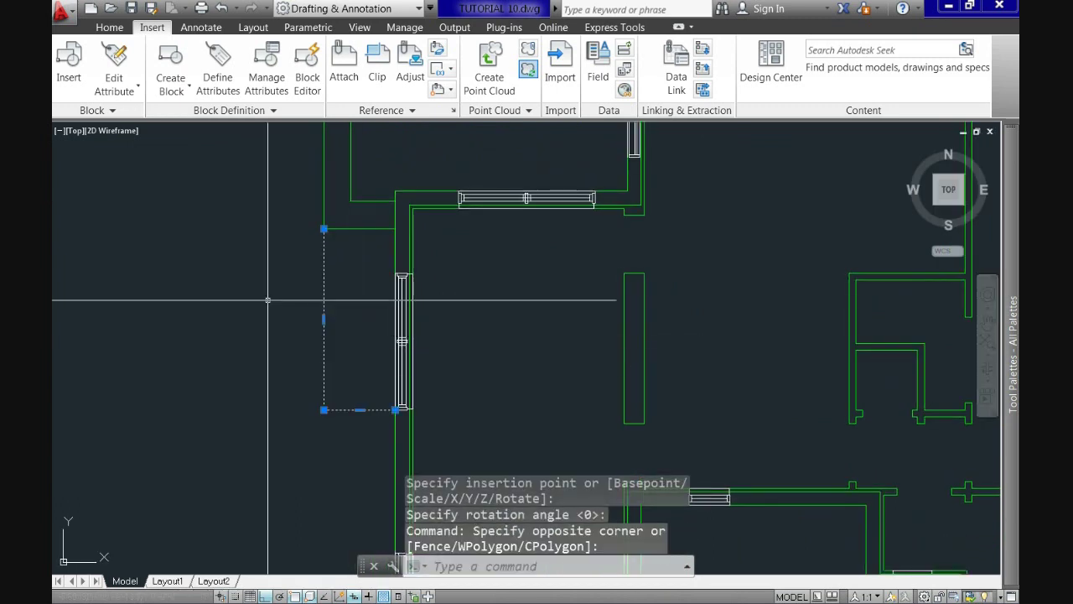
key("Delete")
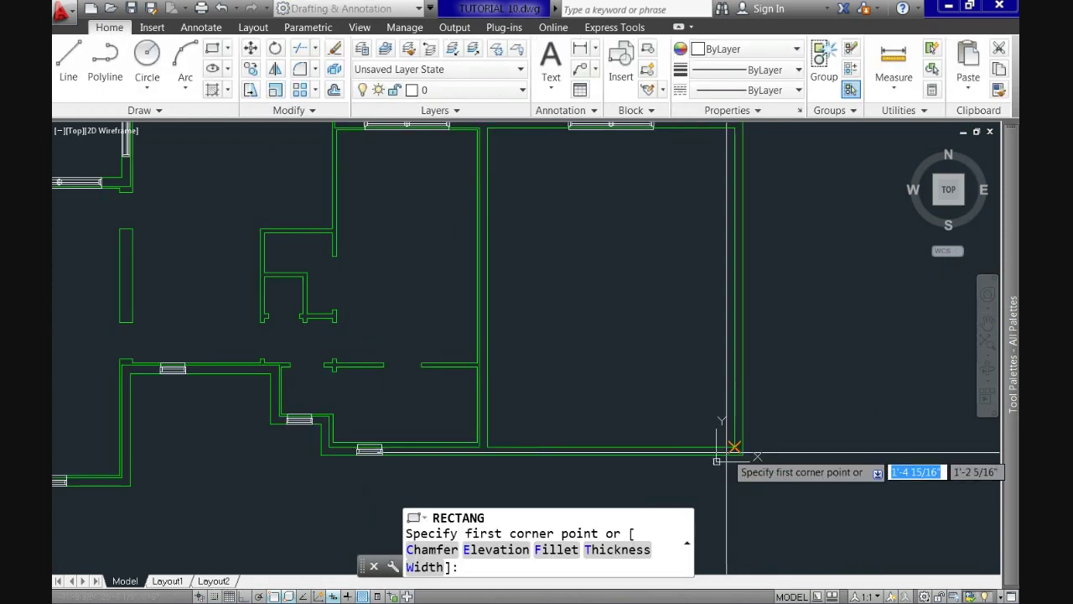
- Draw a 5'2 guide polyline from the garage wall corner
scroll(730, 453, "up", 4)
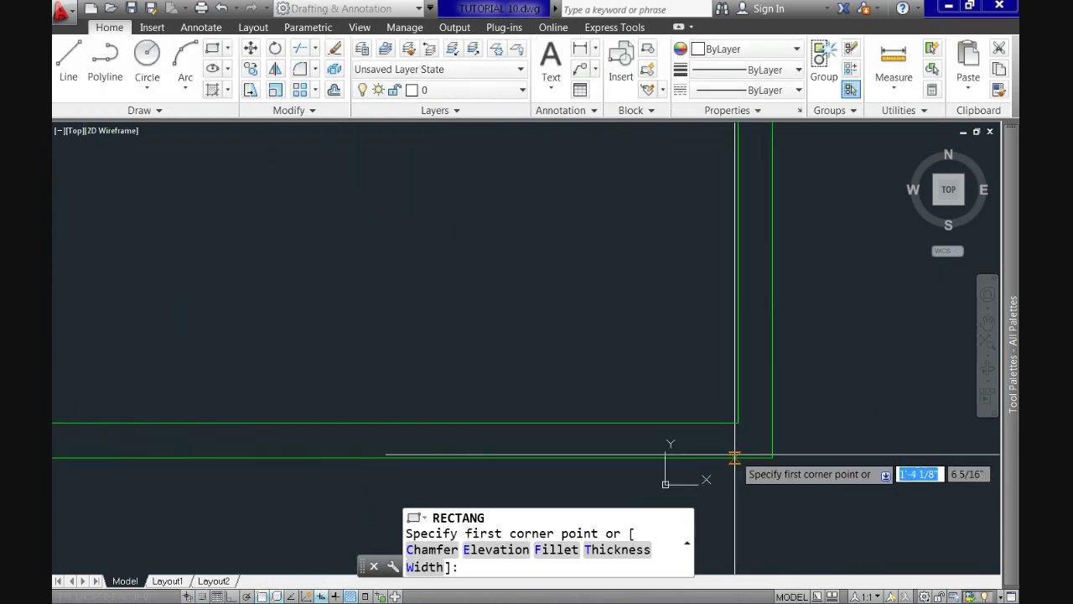
key("Escape")
left_click(105, 58)
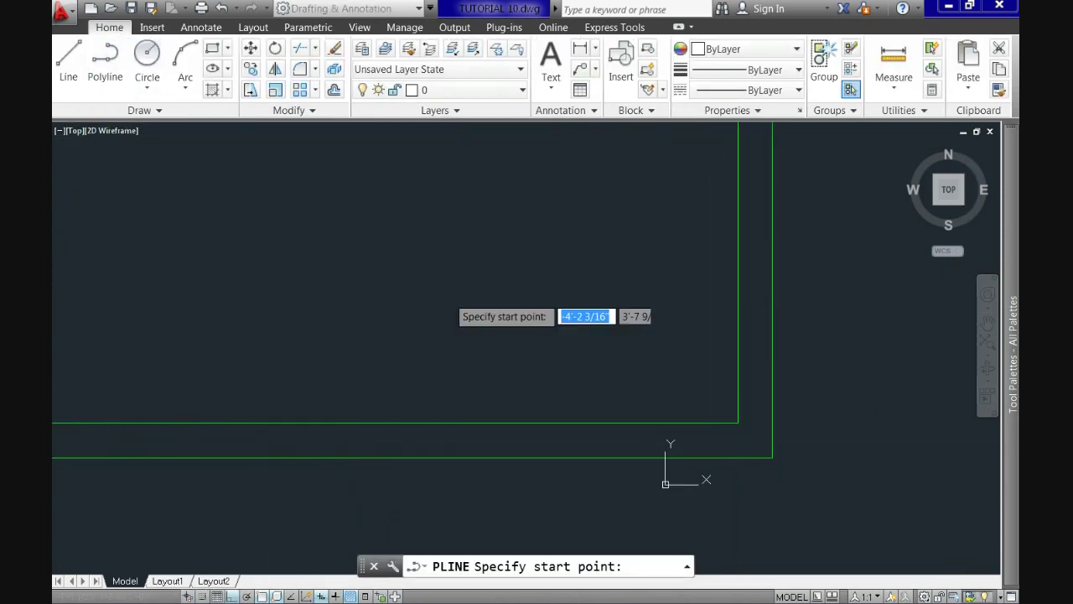
left_click(737, 348)
type("5")
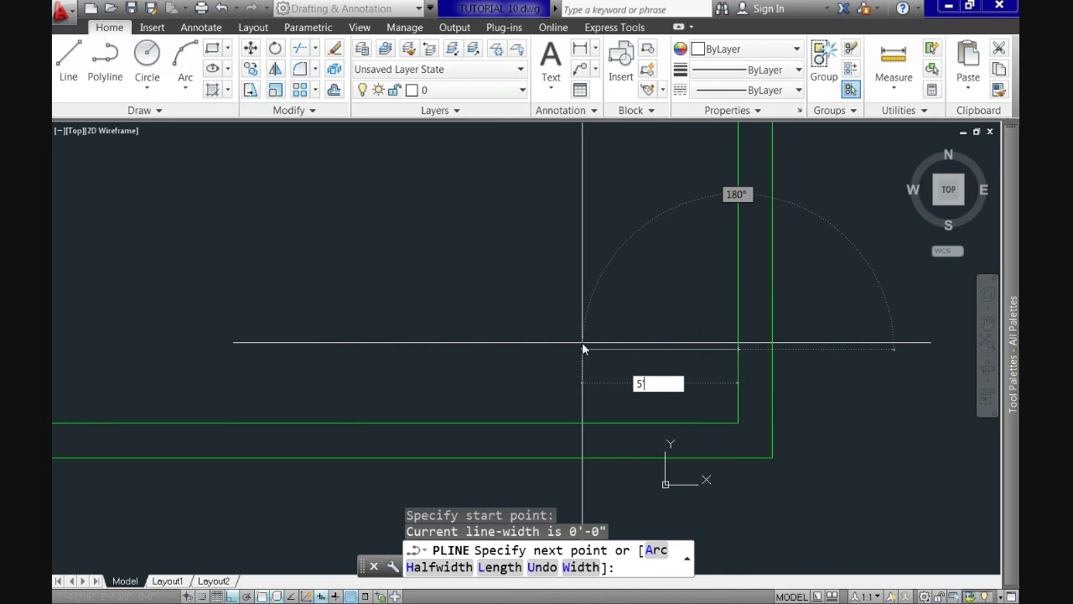
type("'2")
key("Return")
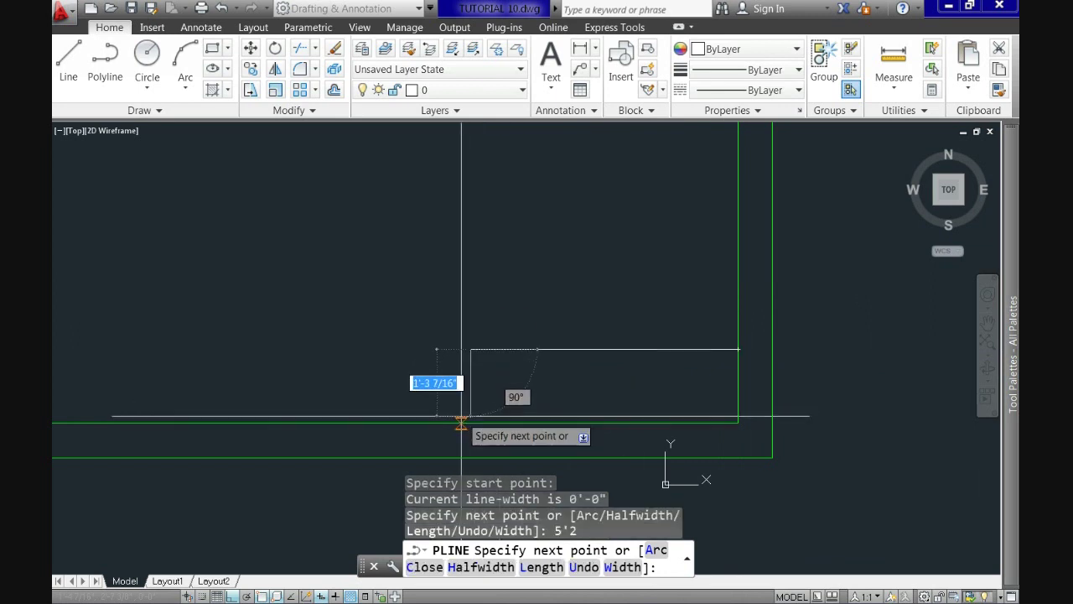
left_click(470, 424)
key("Return")
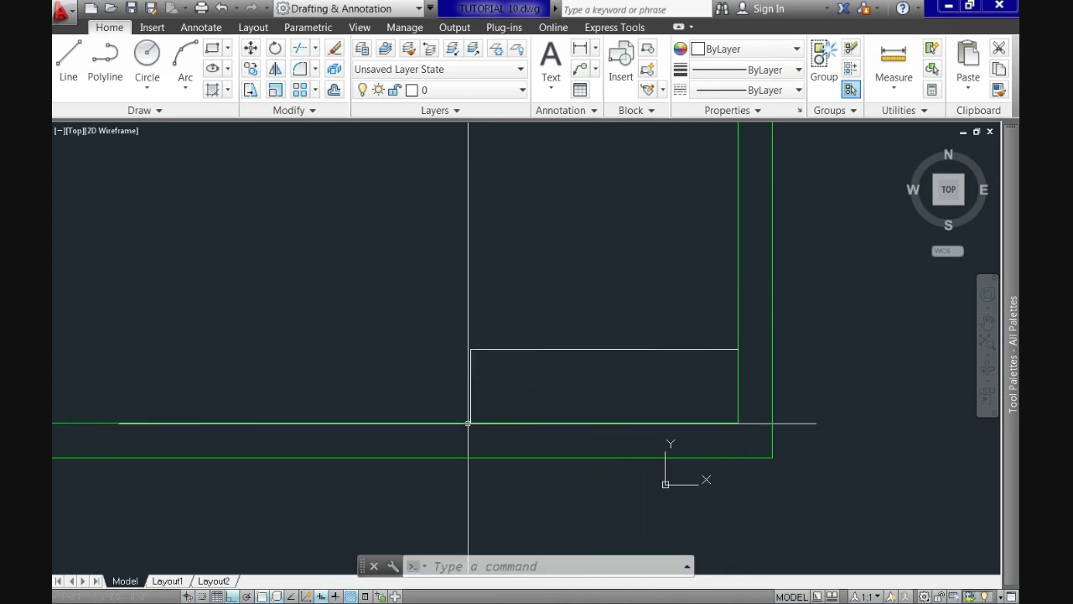
- Draw a 9' by 2 garage door rectangle at the guide's end, oriented along the wall
middle_click_drag(470, 424, 706, 449)
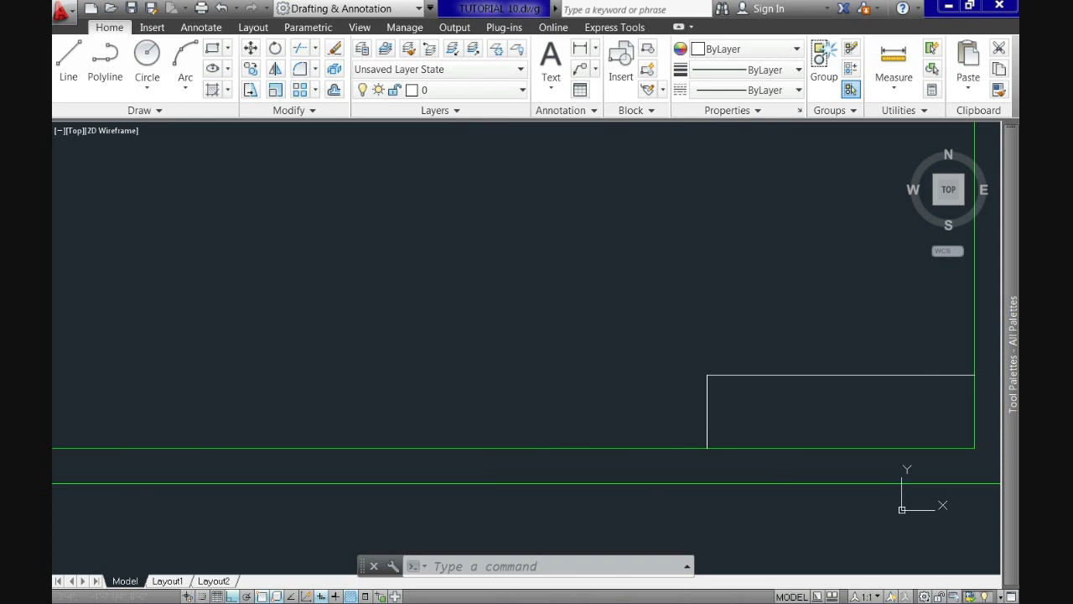
scroll(182, 293, "down", 3)
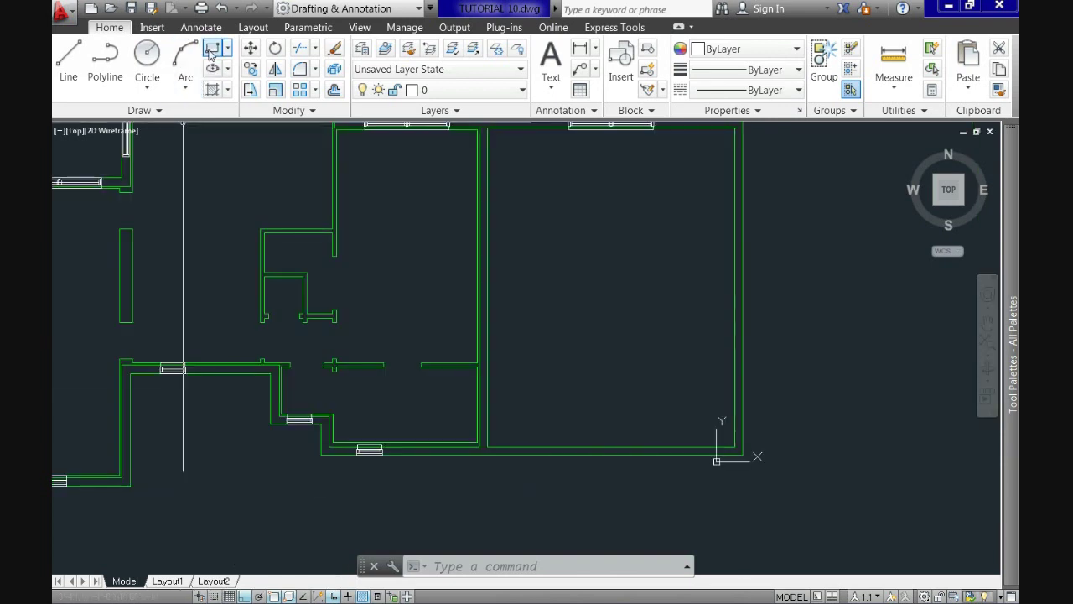
left_click(212, 50)
left_click(639, 436)
scroll(620, 436, "up", 5)
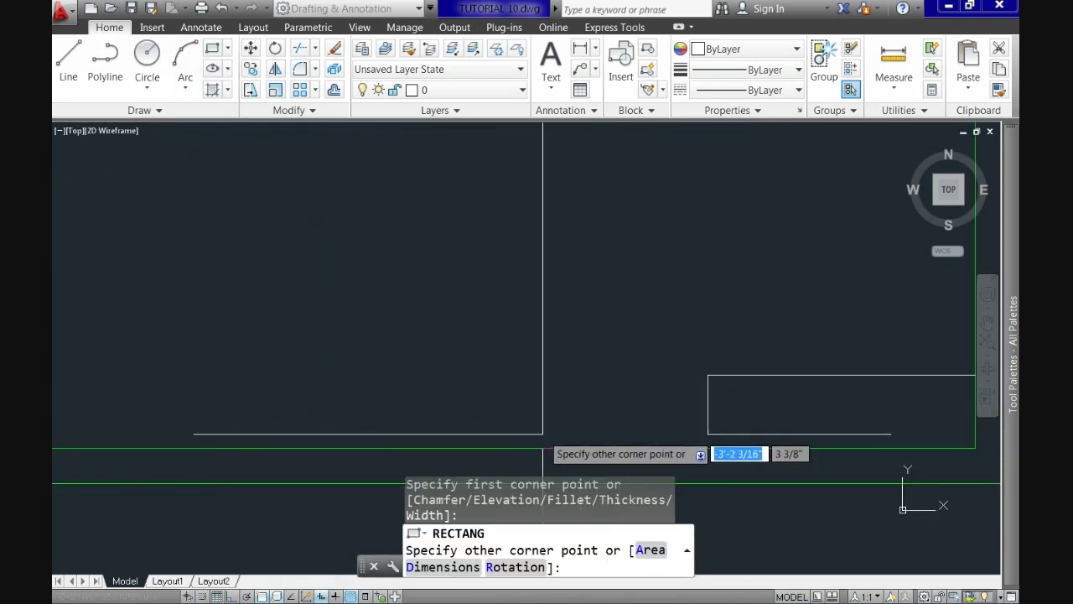
scroll(486, 414, "down", 2)
key("Down")
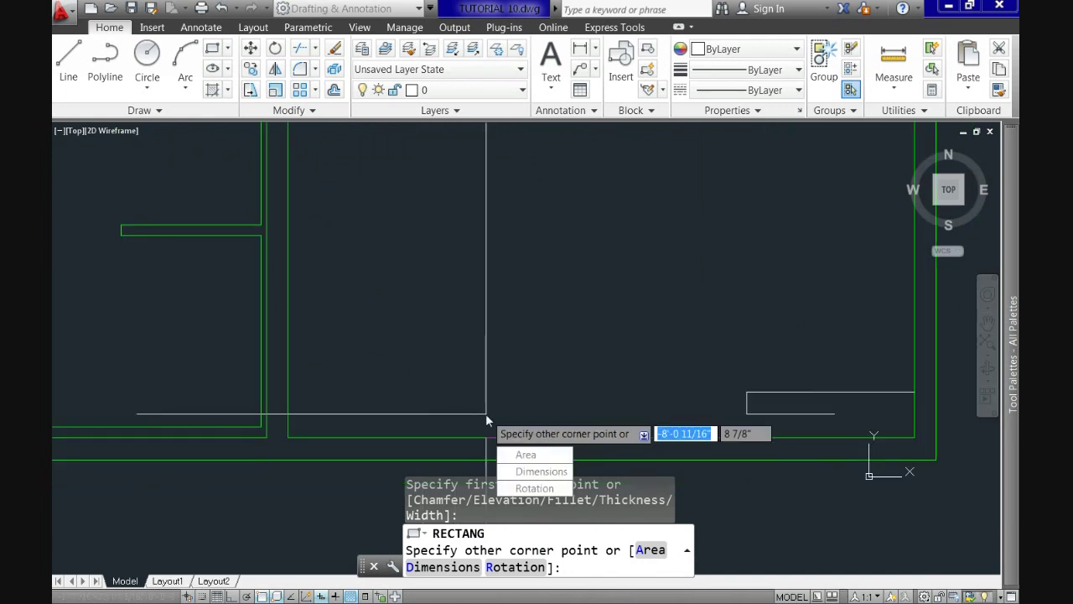
key("Down")
key("Down")
key("Return")
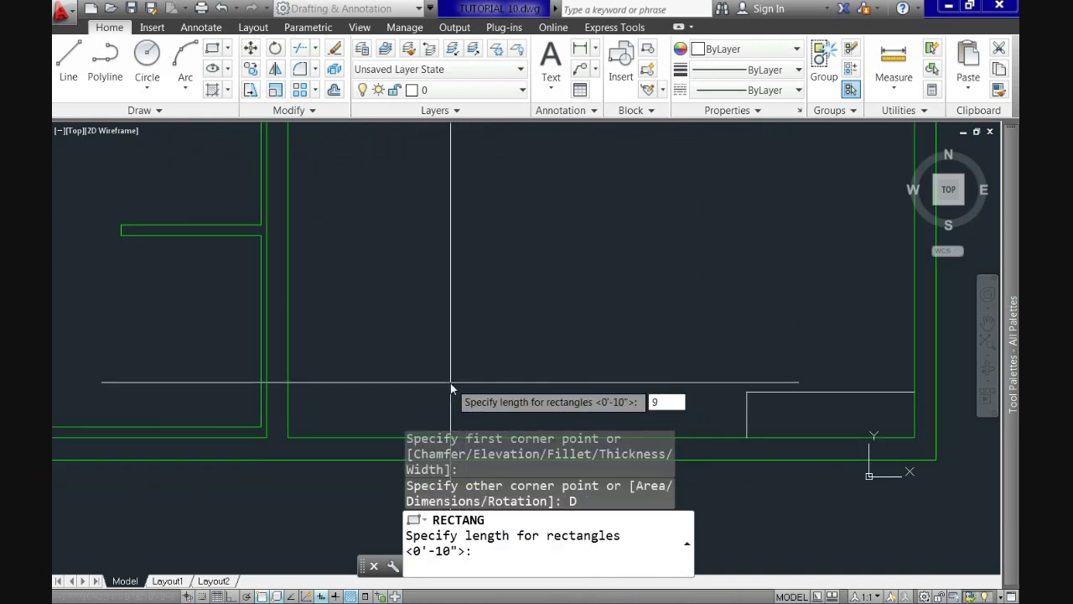
type("9'")
key("Return")
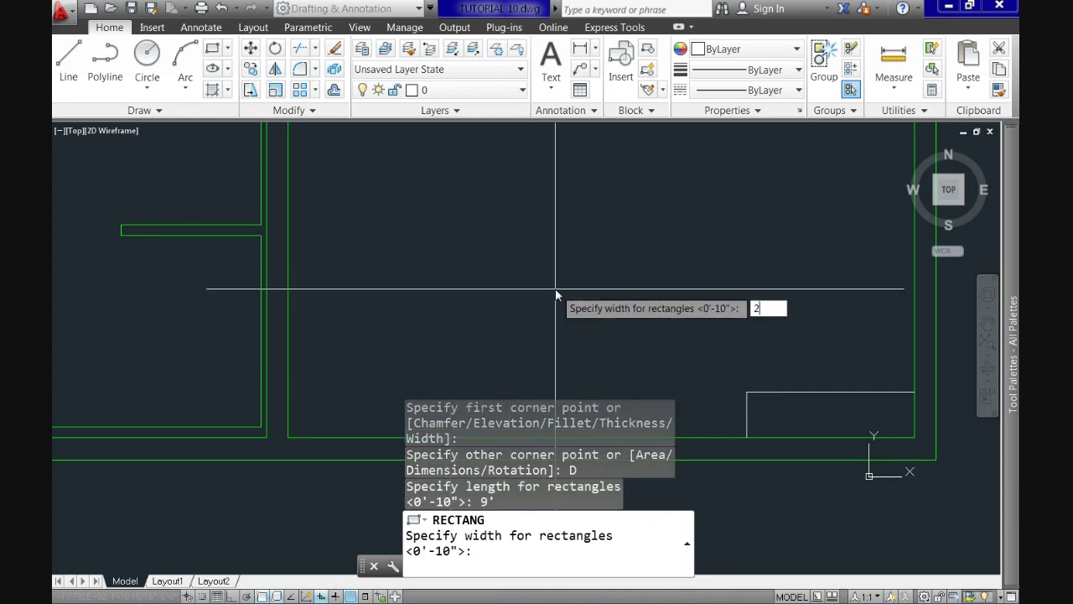
type("2")
key("Return")
key("Return")
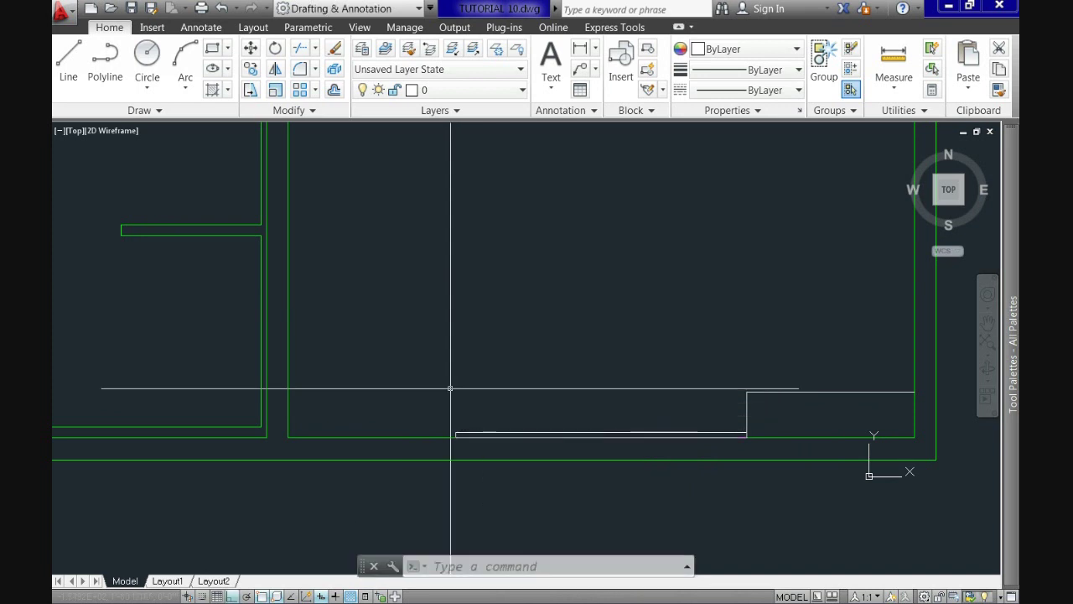
scroll(482, 437, "up", 4)
scroll(501, 433, "down", 3)
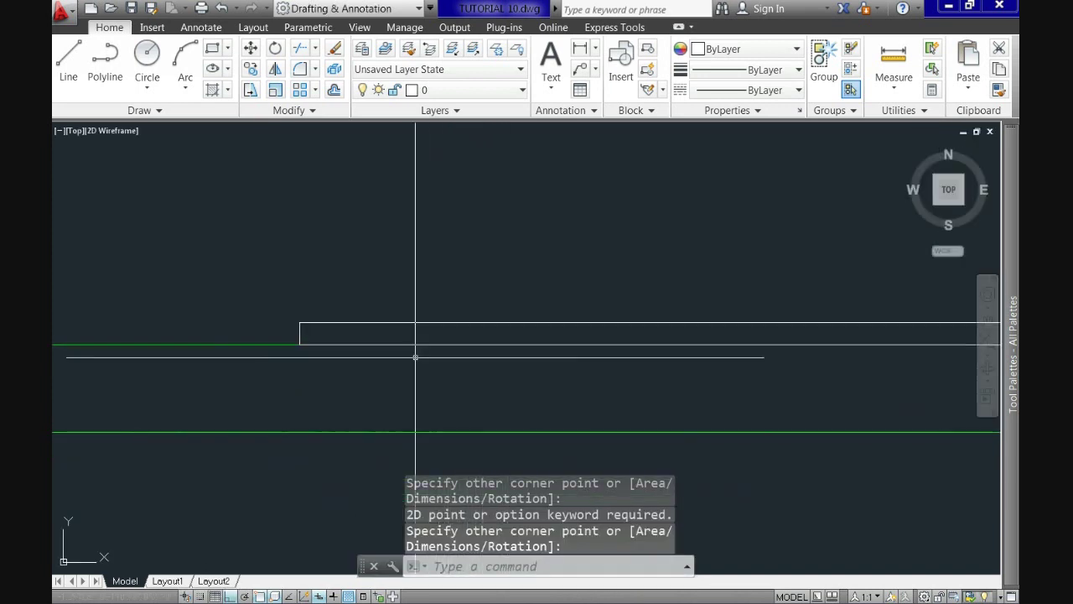
left_click(833, 315)
- Delete the guide polyline
left_click(773, 276)
left_click(773, 276)
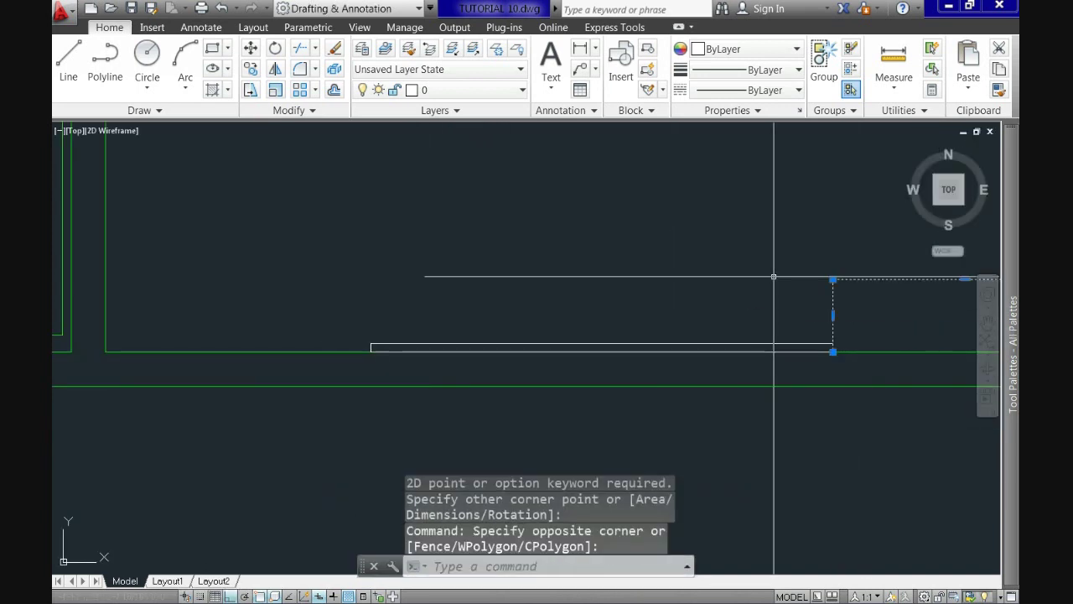
key("Delete")
scroll(754, 285, "down", 5)
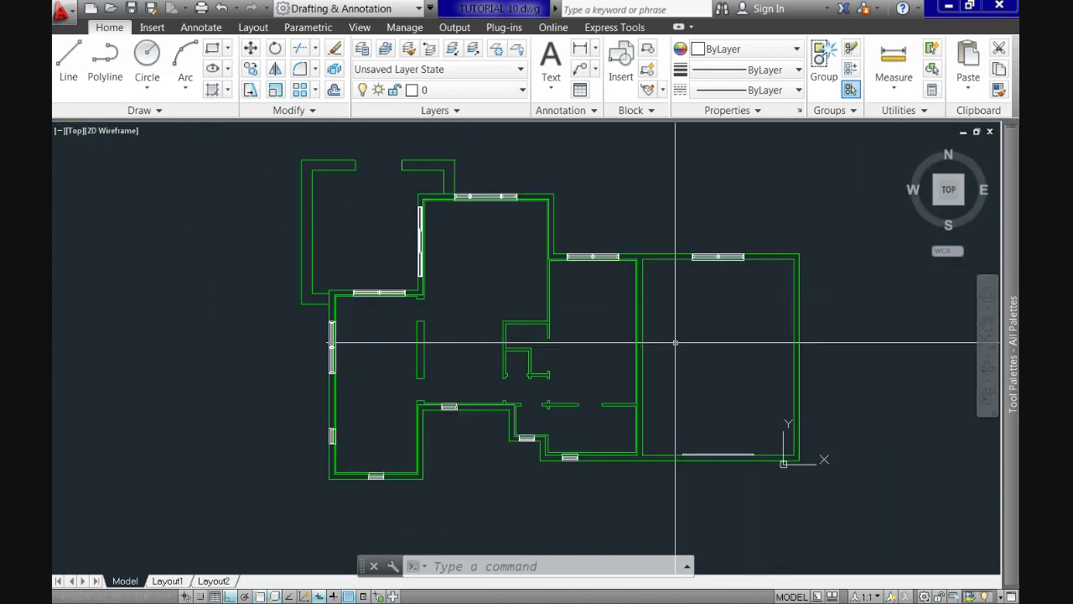
- Open the DesignCenter palette from the View ribbon tab
left_click(253, 27)
left_click(152, 26)
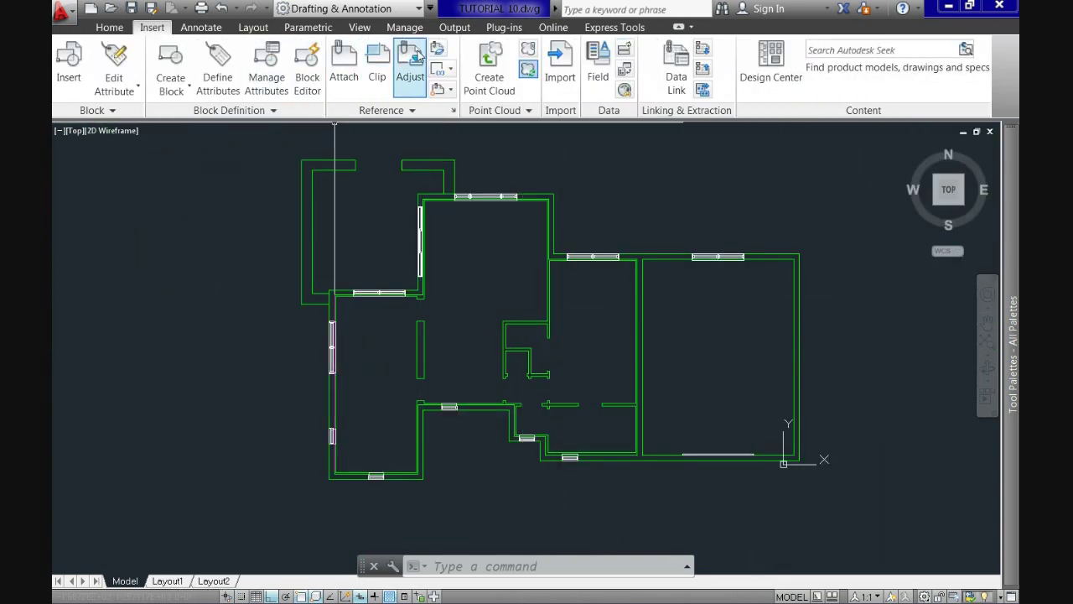
left_click(358, 29)
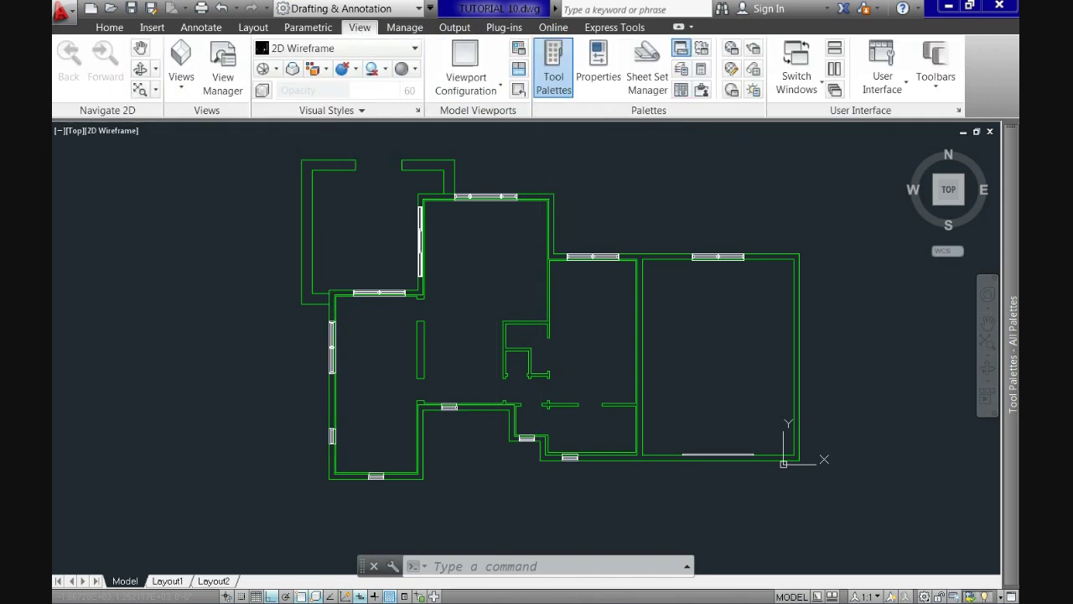
left_click(680, 90)
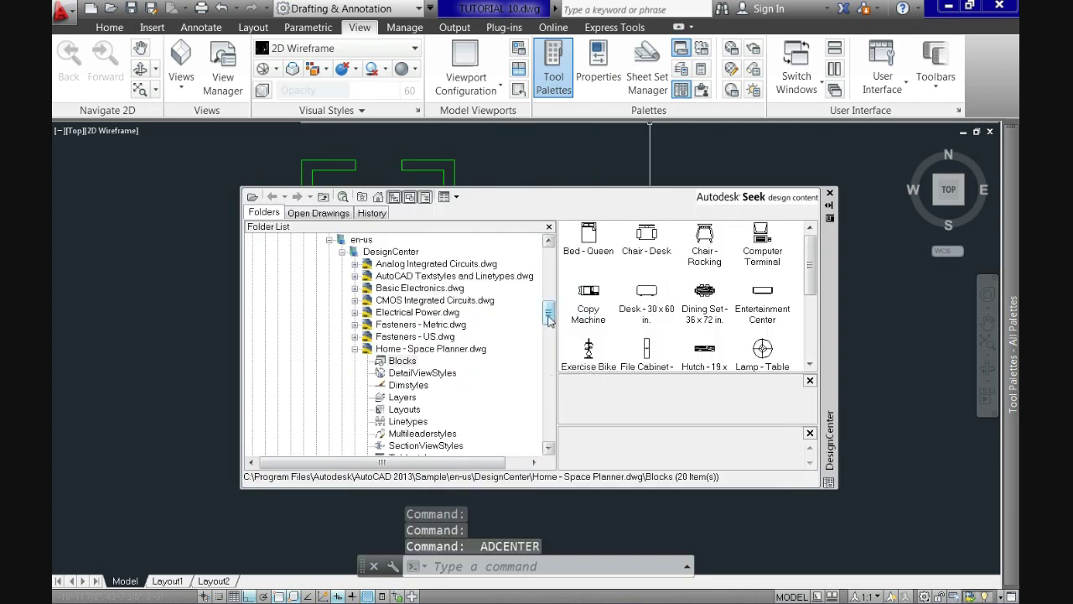
- Browse the Home - Space Planner.dwg blocks such as Bed - Queen and Desk in DesignCenter
left_click_drag(549, 318, 549, 312)
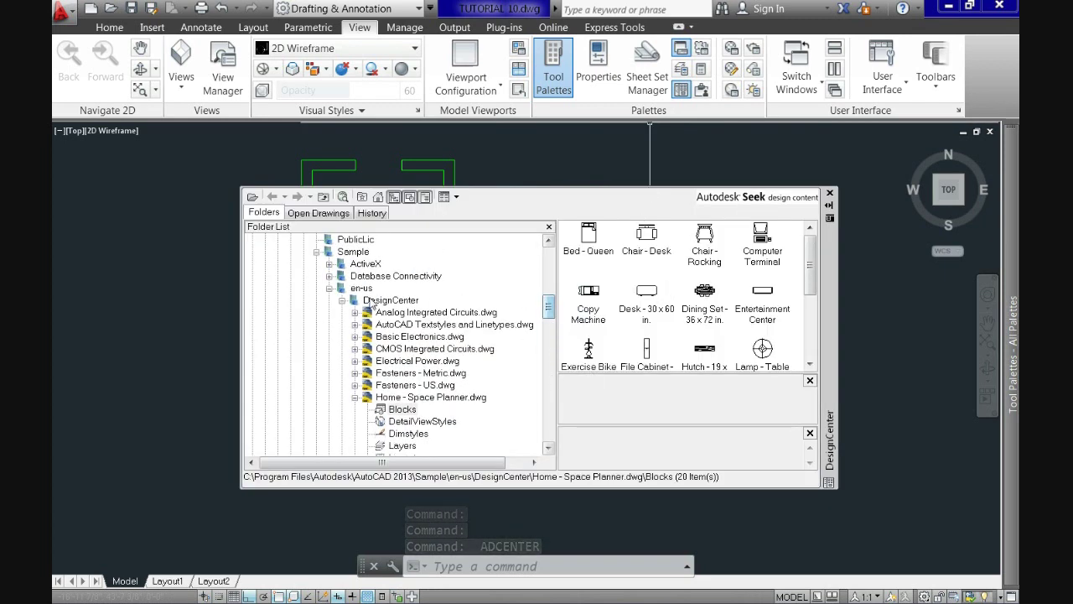